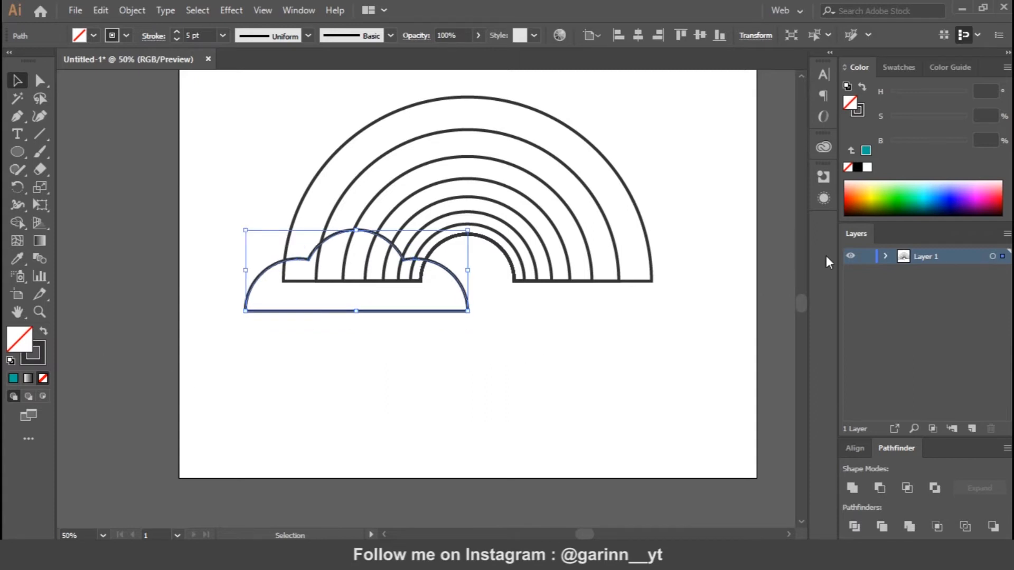
# Fill the cloud with white and reflect a copy pasted in front of it across the vertical axis.
pyautogui.click(895, 67)
pyautogui.click(869, 114)
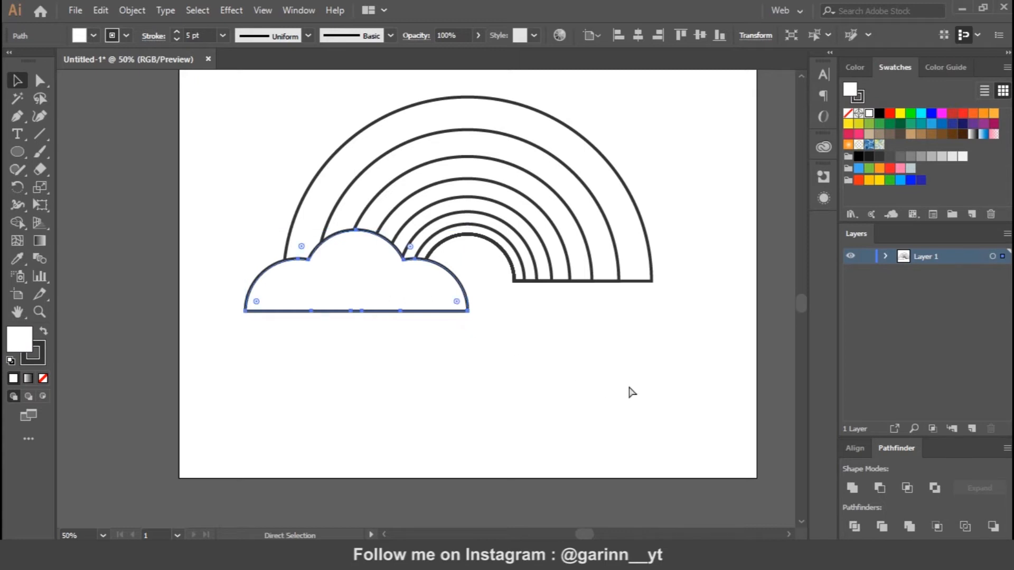
pyautogui.rightClick(361, 281)
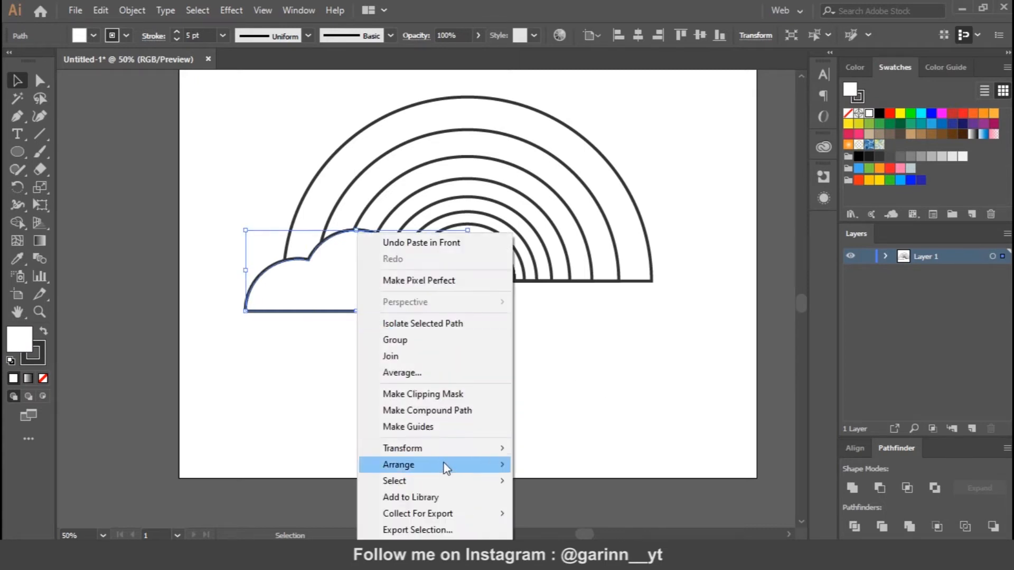
pyautogui.moveTo(469, 451)
pyautogui.click(572, 372)
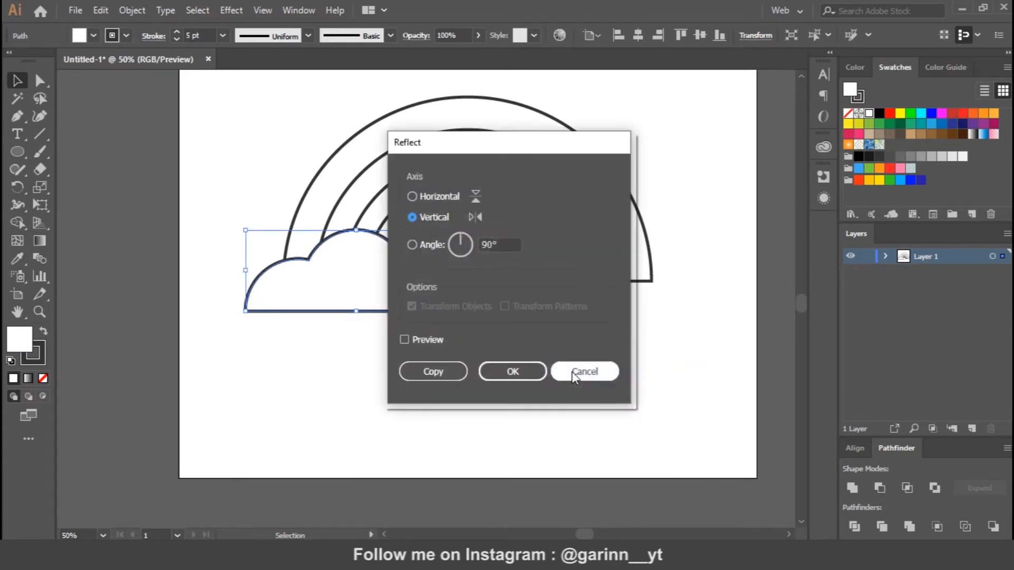
pyautogui.click(511, 371)
# Move the reflected cloud copy horizontally so it covers the rainbow's right end.
pyautogui.moveTo(367, 282); pyautogui.dragTo(587, 275)
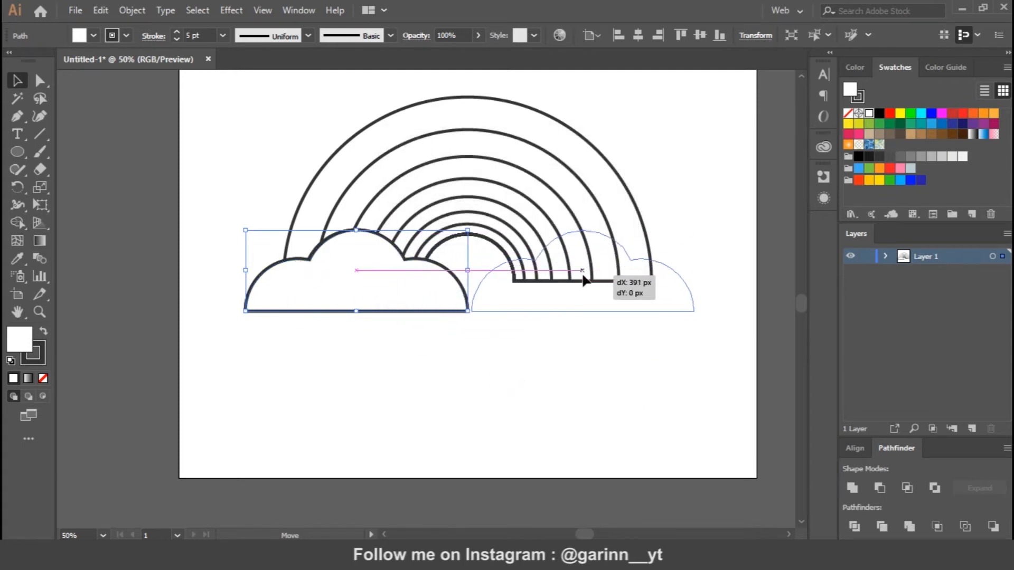
pyautogui.hotkey('shift', 'Right')
pyautogui.hotkey('shift', 'Right')
pyautogui.hotkey('shift', 'Right')
pyautogui.hotkey('shift', 'Right')
pyautogui.hotkey('shift', 'Right')
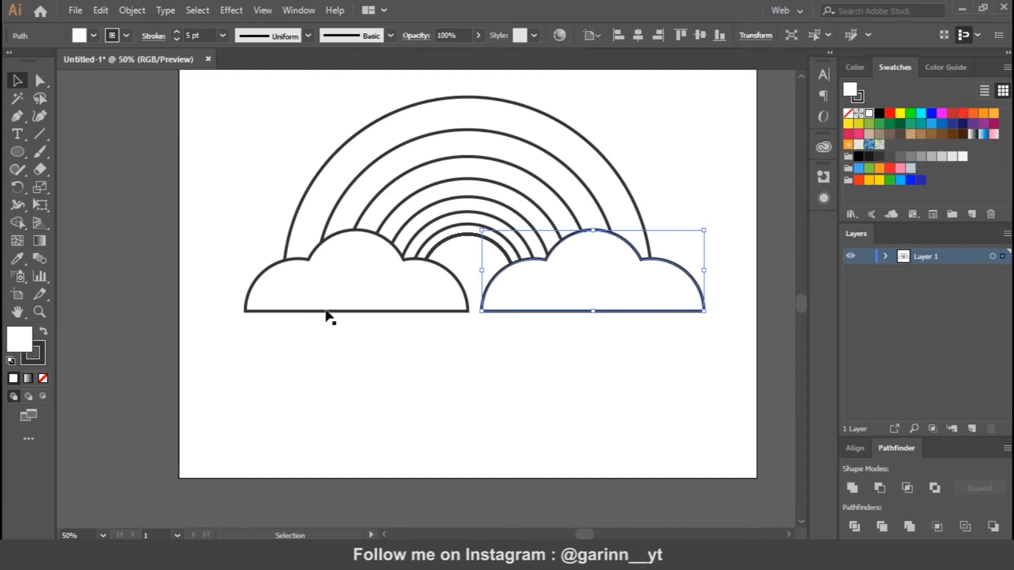
# Nudge the left cloud outward to match the right cloud's spacing at the rainbow's other end.
pyautogui.click(353, 283)
pyautogui.hotkey('shift', 'Left')
pyautogui.hotkey('shift', 'Left')
pyautogui.hotkey('shift', 'Left')
pyautogui.hotkey('shift', 'Left')
pyautogui.hotkey('shift', 'Left')
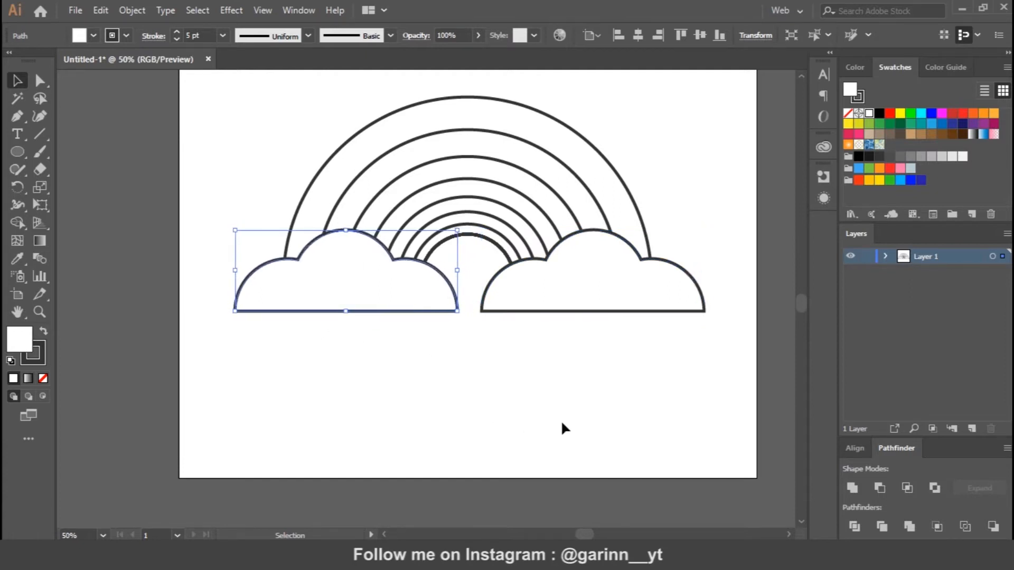
pyautogui.moveTo(566, 391); pyautogui.dragTo(522, 488)
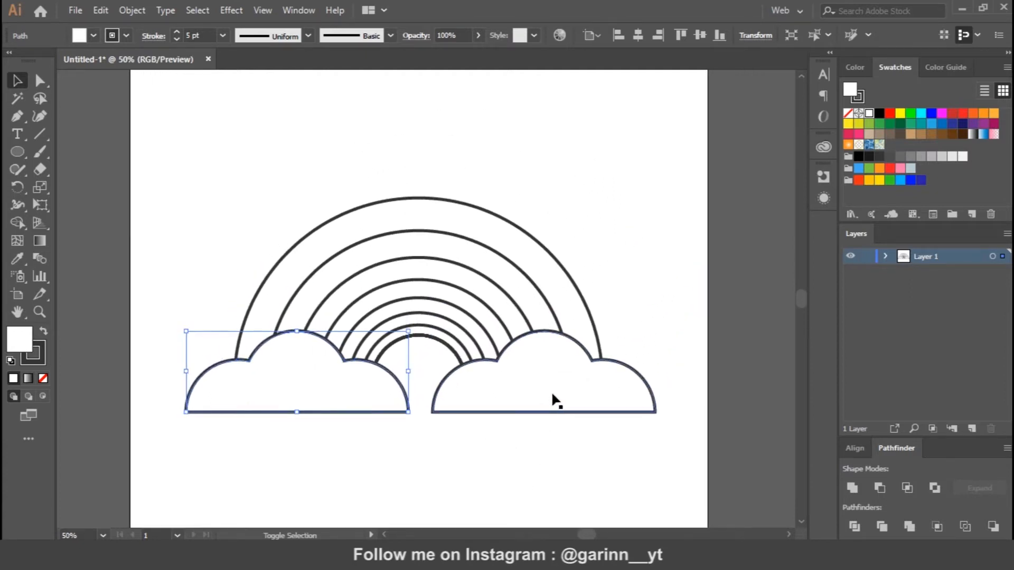
# Ungroup the rainbow arches so each band can be selected separately.
pyautogui.click(606, 217)
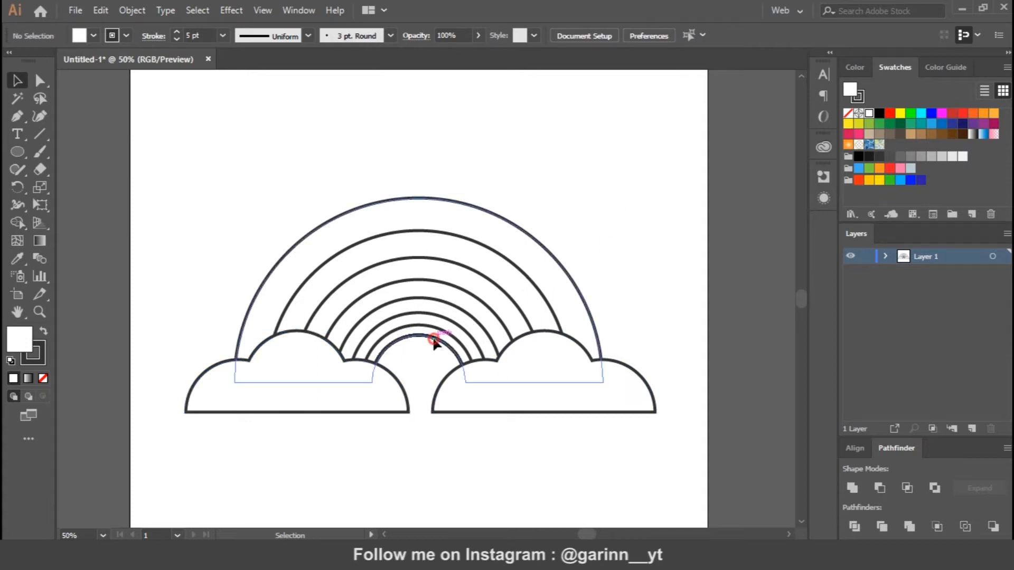
pyautogui.click(434, 340)
pyautogui.rightClick(490, 305)
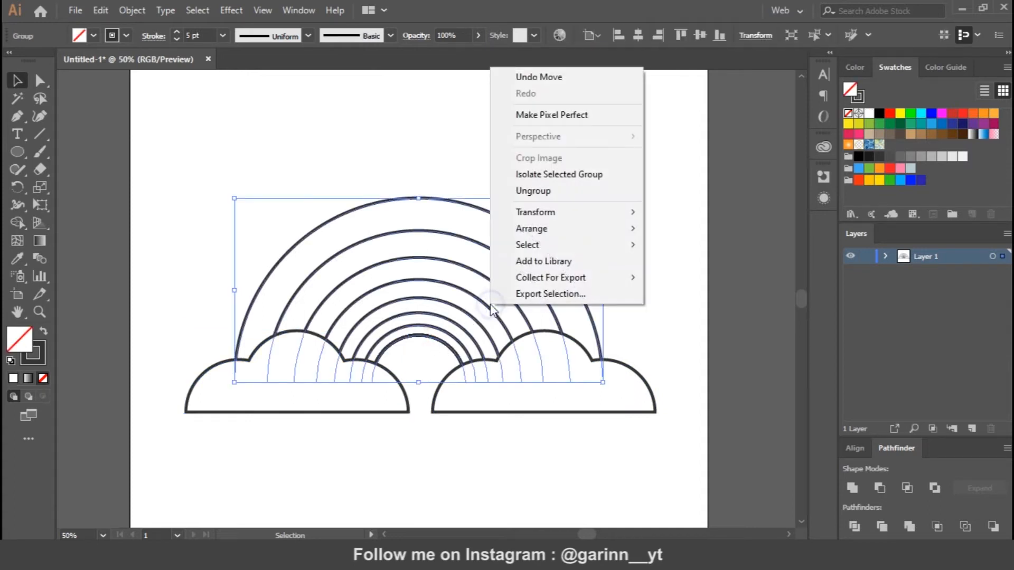
pyautogui.click(548, 192)
pyautogui.click(661, 221)
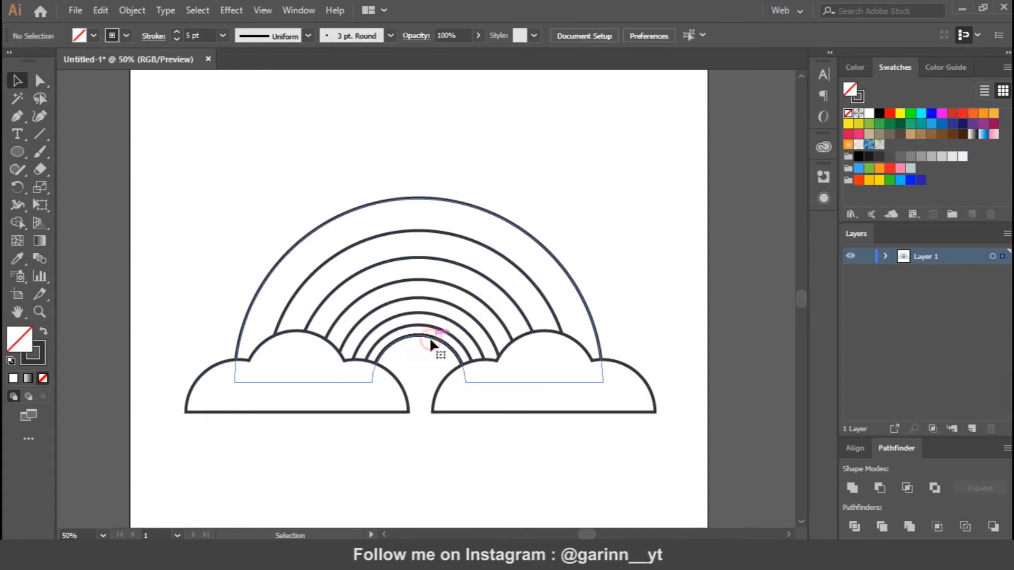
# Fill the outermost rainbow band with the red-orange swatch from the custom rainbow color group.
pyautogui.click(429, 337)
pyautogui.keyDown('shift'); pyautogui.click(602, 296); pyautogui.keyUp('shift')
pyautogui.click(860, 180)
pyautogui.hotkey('ctrl', 'shift', '[')
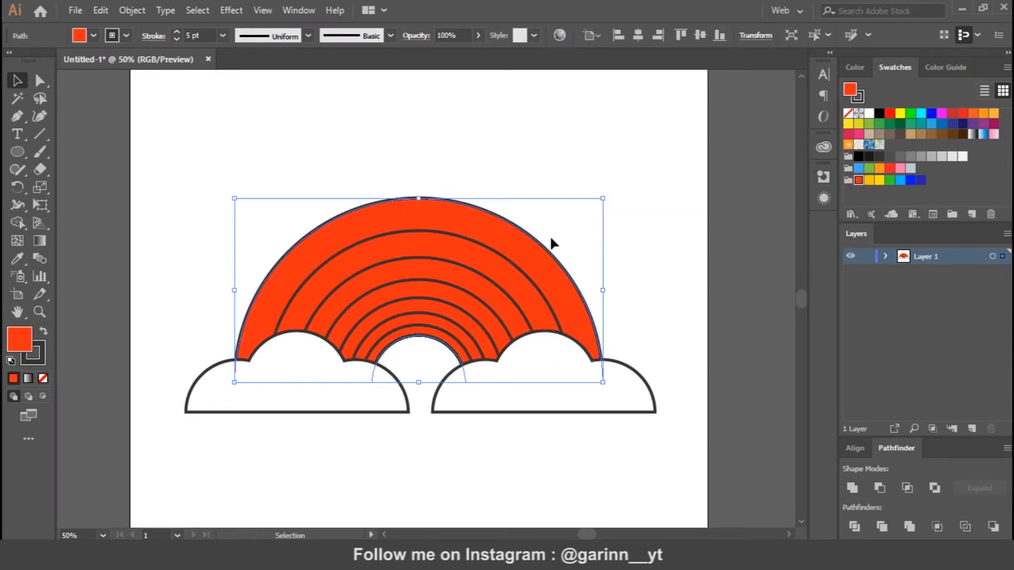
# Fill the second rainbow band with the amber swatch and the third with the yellow swatch.
pyautogui.click(511, 265)
pyautogui.click(868, 181)
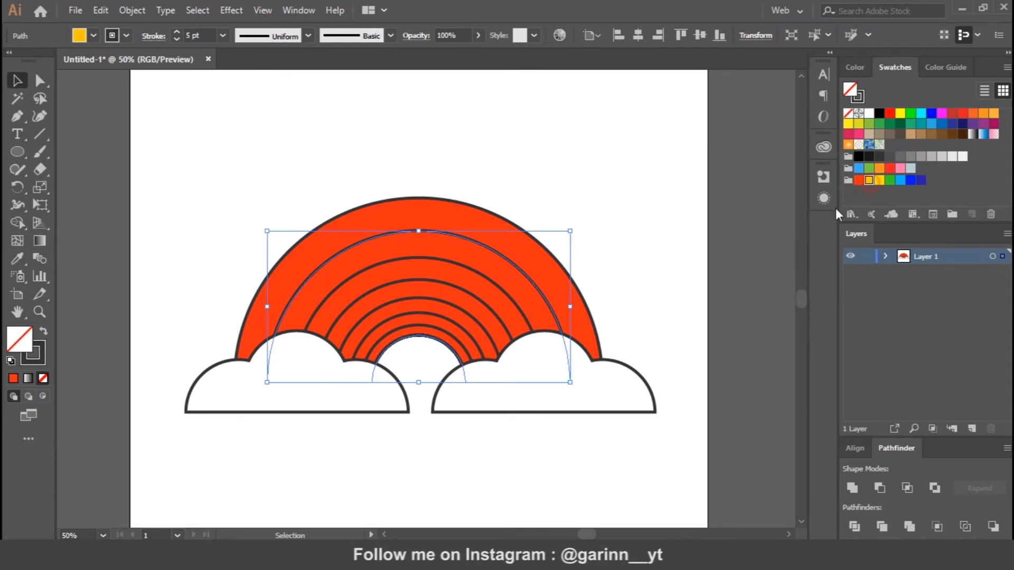
pyautogui.hotkey('ctrl', 'shift', '[')
pyautogui.click(495, 285)
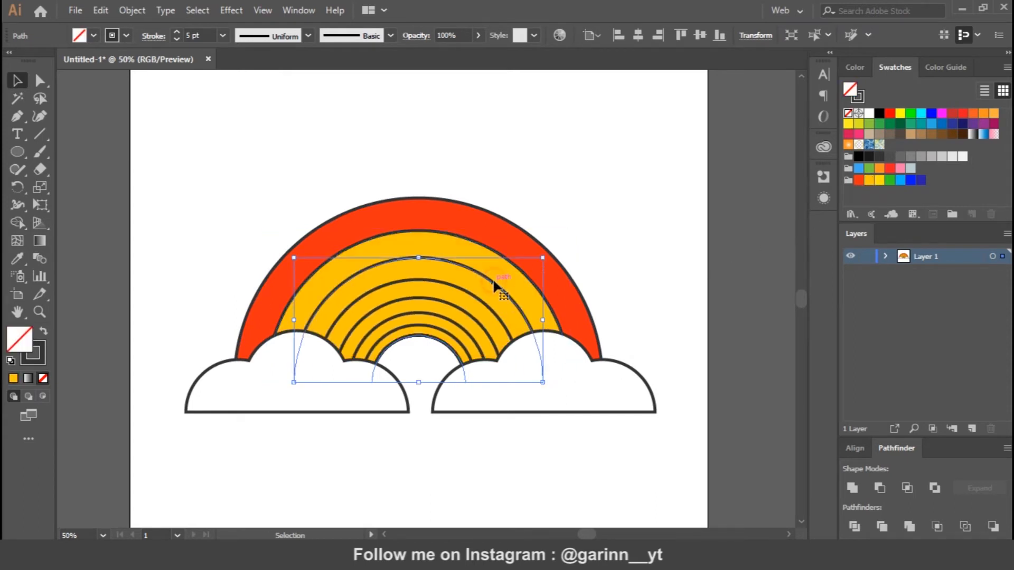
pyautogui.click(879, 181)
pyautogui.hotkey('ctrl', 'shift', '[')
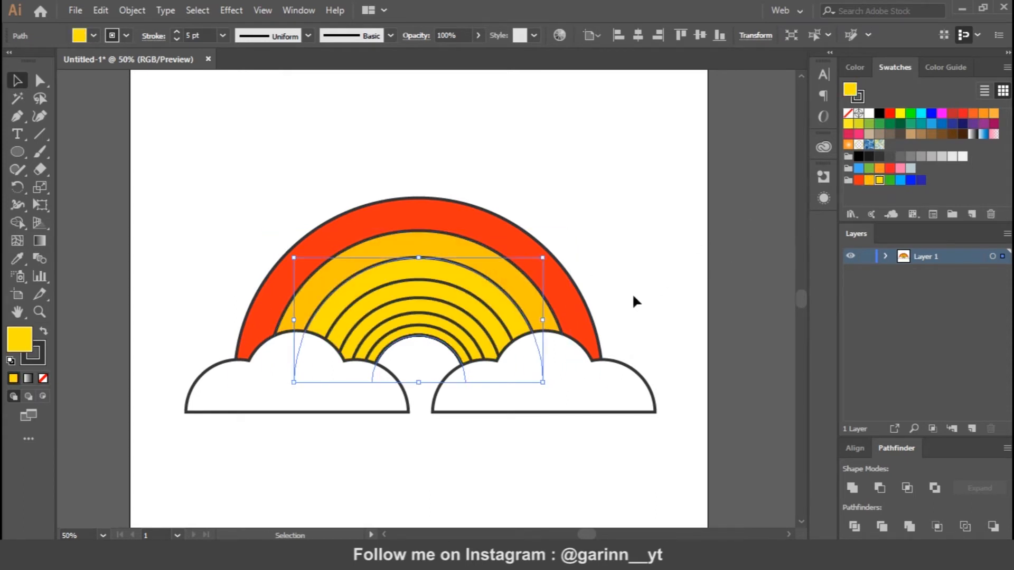
# Fill the fourth rainbow band with the green swatch and the fifth with the light blue swatch.
pyautogui.click(498, 315)
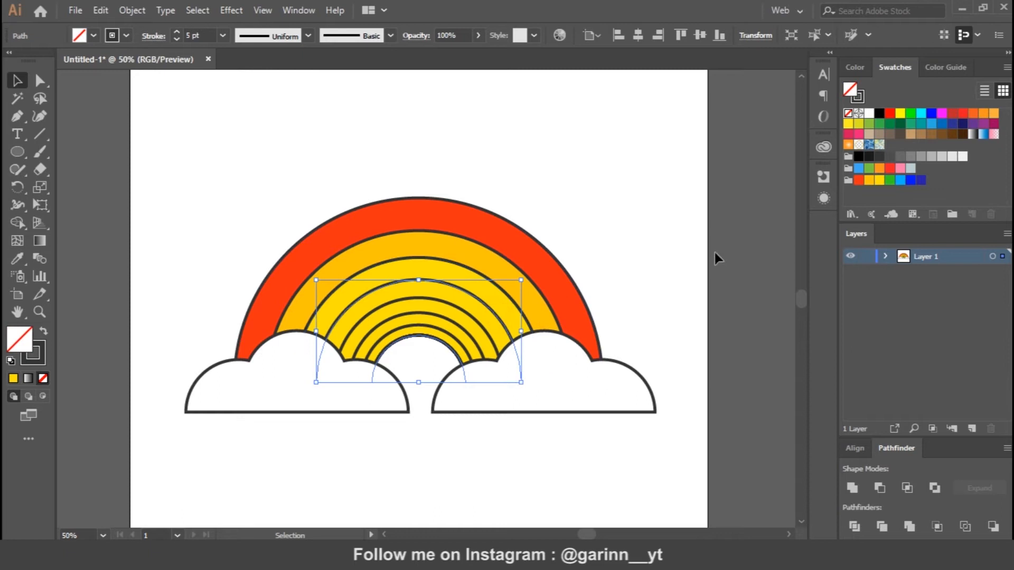
pyautogui.click(890, 180)
pyautogui.hotkey('ctrl', 'shift', '[')
pyautogui.click(475, 325)
pyautogui.click(475, 324)
pyautogui.click(900, 180)
pyautogui.hotkey('ctrl', 'shift', '[')
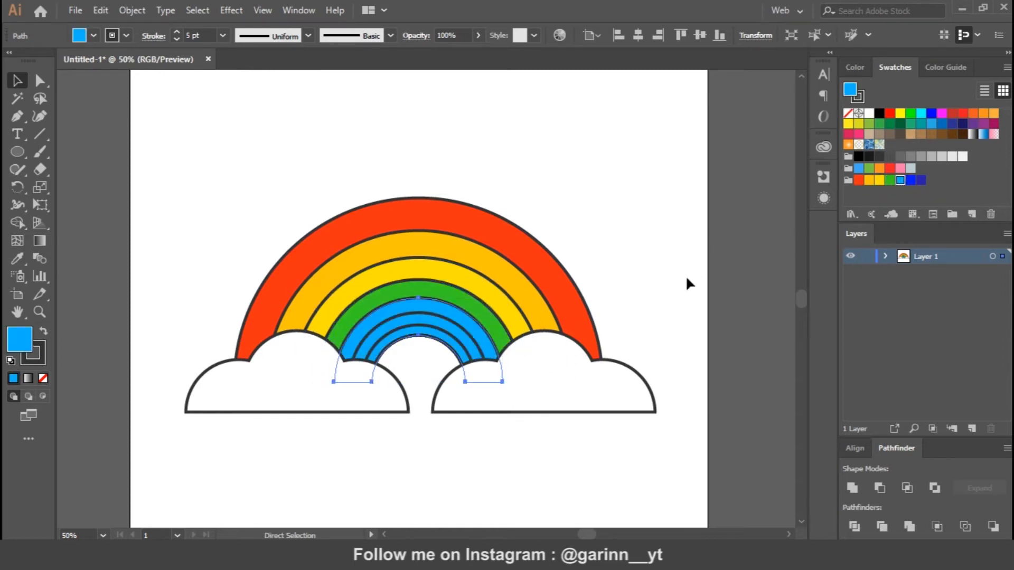
# Fill the sixth rainbow band with the bright blue swatch and the innermost band with dark indigo.
pyautogui.click(465, 335)
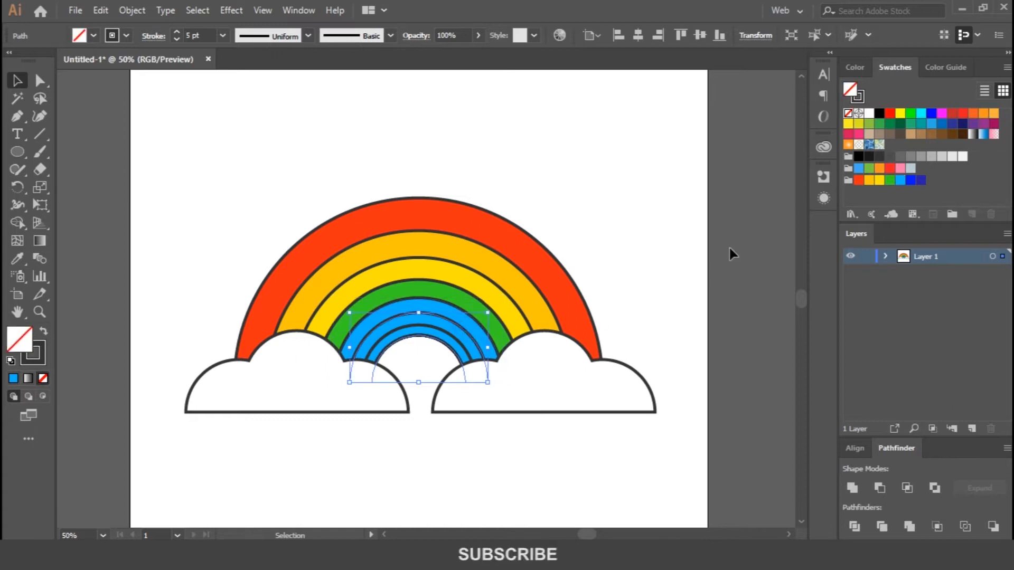
pyautogui.click(911, 180)
pyautogui.hotkey('ctrl', '[')
pyautogui.click(454, 340)
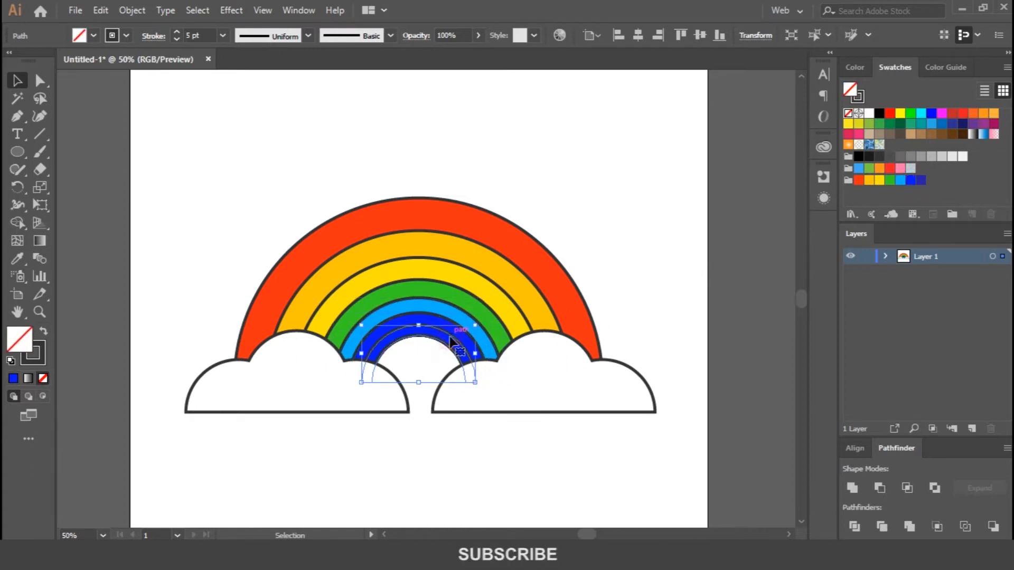
pyautogui.click(921, 180)
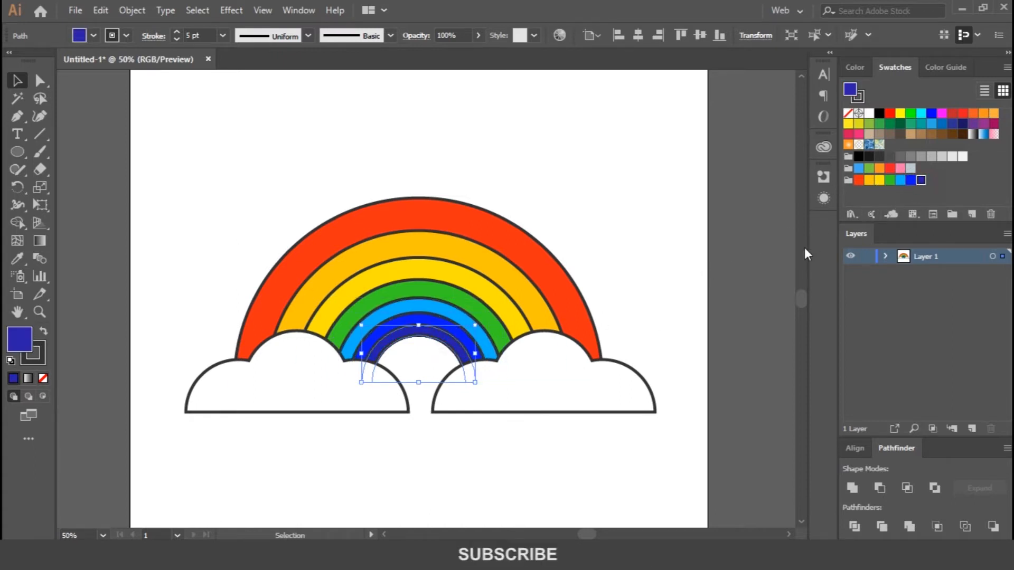
pyautogui.click(687, 261)
# Duplicate both clouds and offset the copies slightly down and to the right of the originals.
pyautogui.click(343, 408)
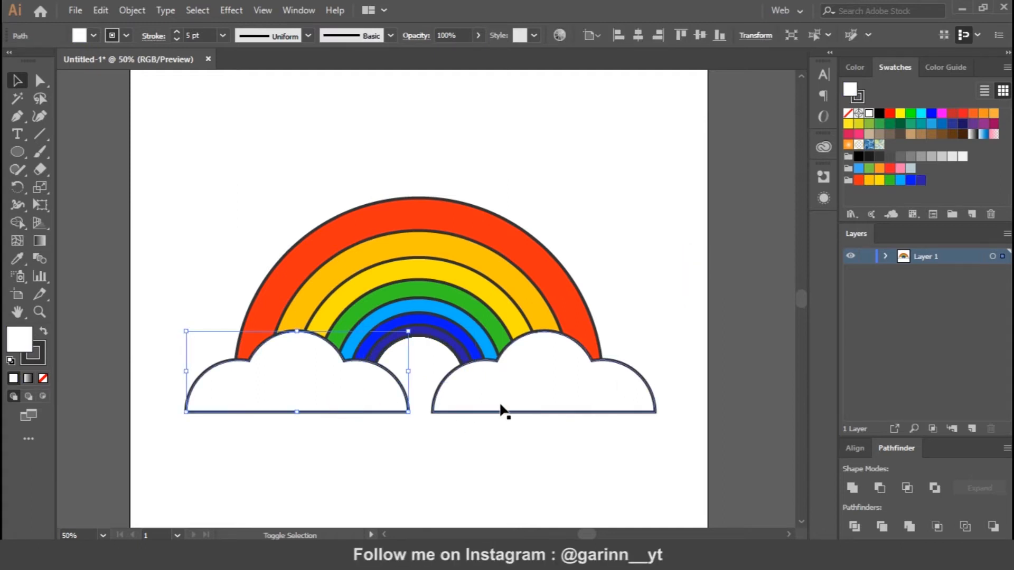
pyautogui.keyDown('shift'); pyautogui.click(566, 394); pyautogui.keyUp('shift')
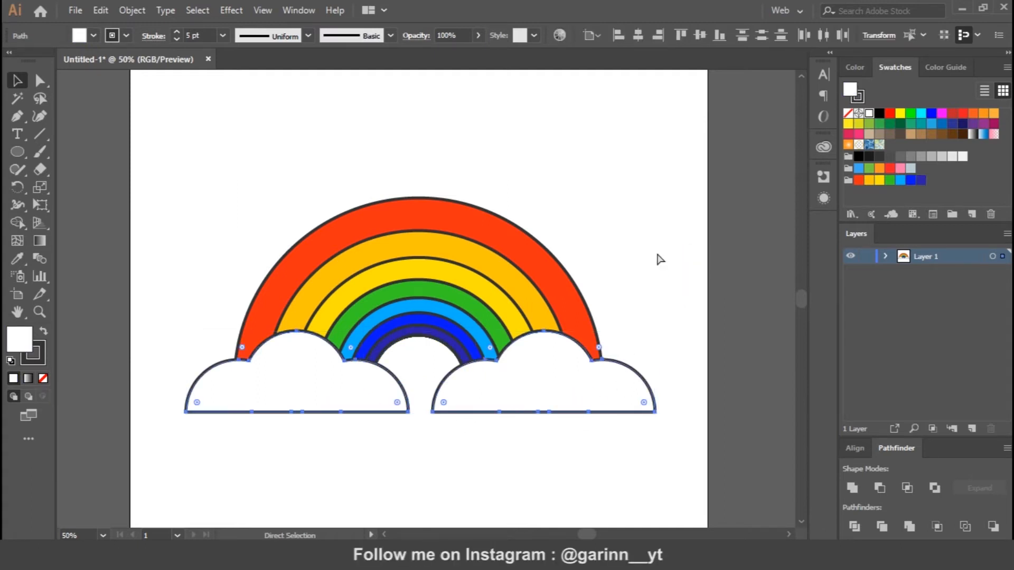
pyautogui.moveTo(528, 388)
pyautogui.mouseDown()
pyautogui.moveTo(536, 415)
pyautogui.moveTo(532, 405)
pyautogui.mouseUp()
pyautogui.press('Up')
pyautogui.press('Up')
pyautogui.press('Up')
pyautogui.press('Up')
pyautogui.press('Up')
pyautogui.press('Up')
pyautogui.press('Up')
pyautogui.press('Up')
pyautogui.press('Left')
pyautogui.press('Left')
# Use Shape Builder to remove the parts of the offset copies that extend beyond both original clouds.
pyautogui.keyDown('shift'); pyautogui.click(453, 375); pyautogui.keyUp('shift')
pyautogui.keyDown('shift'); pyautogui.click(400, 382); pyautogui.keyUp('shift')
pyautogui.hotkey('shift', 'm')
pyautogui.keyDown('alt'); pyautogui.click(556, 420); pyautogui.keyUp('alt')
pyautogui.keyDown('alt'); pyautogui.click(382, 425); pyautogui.keyUp('alt')
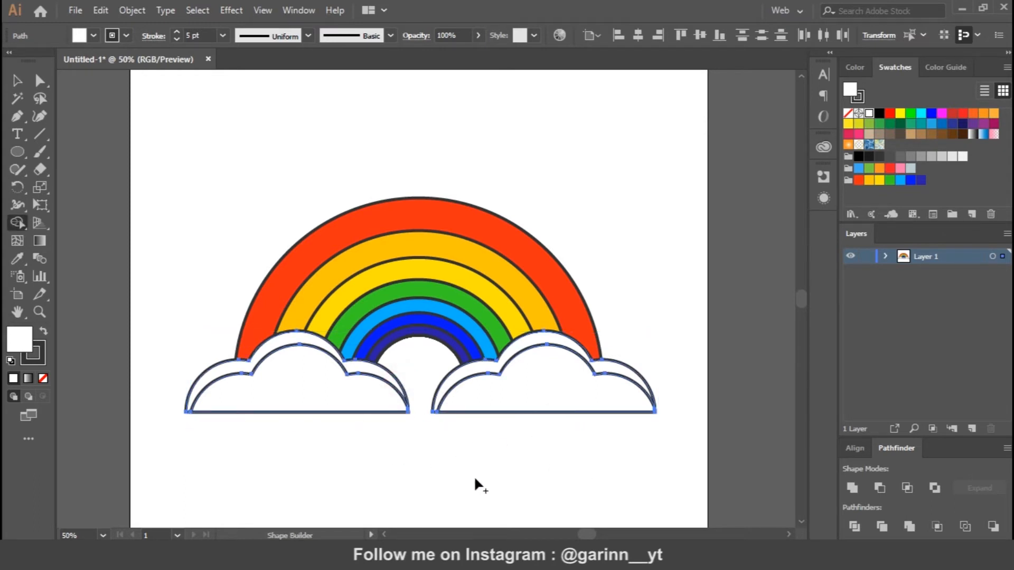
pyautogui.press('v')
pyautogui.click(577, 460)
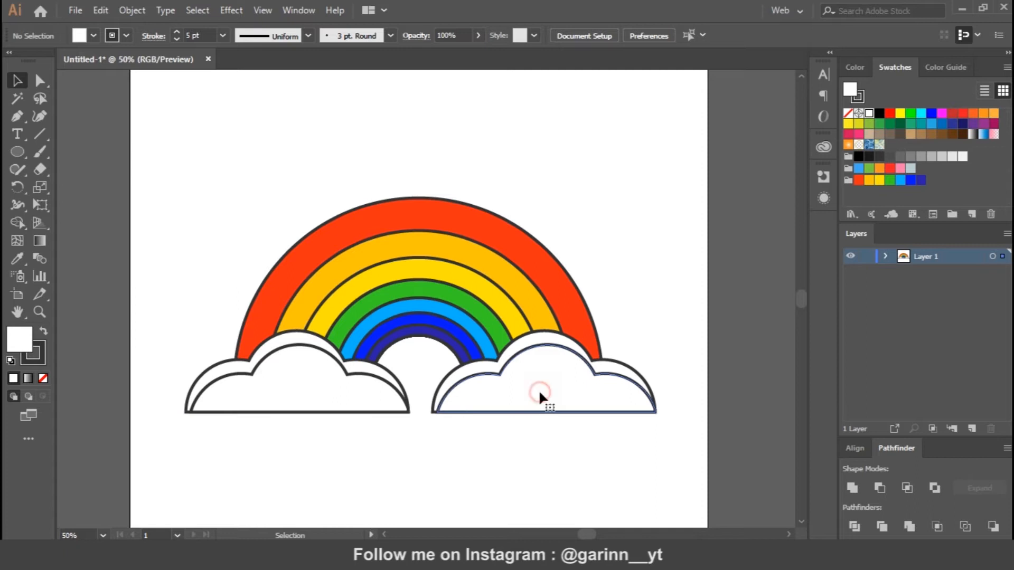
# Remove the stroke from the inner shading shapes of both clouds, keeping their fill.
pyautogui.click(539, 392)
pyautogui.click(44, 352)
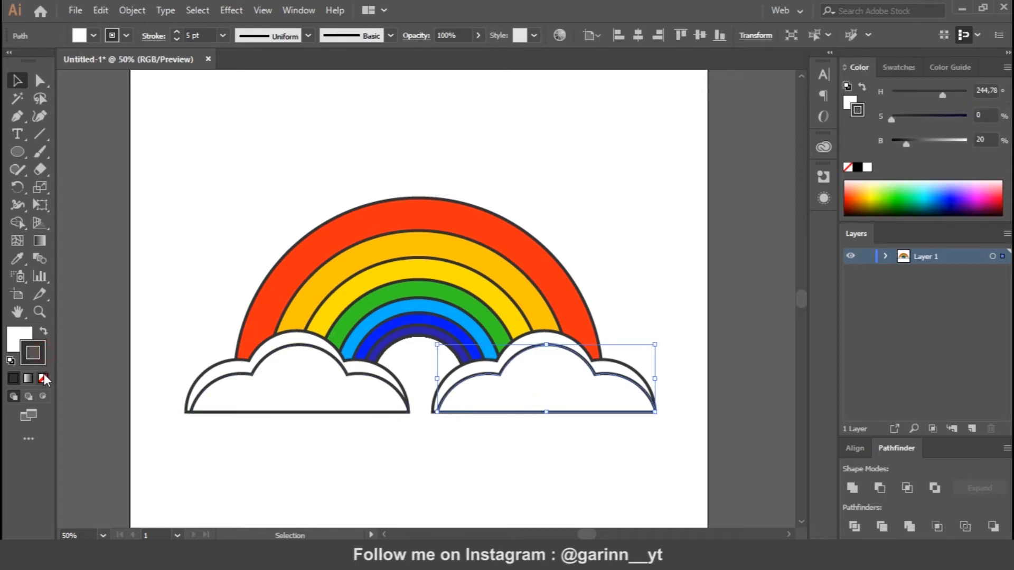
pyautogui.click(44, 378)
pyautogui.press('x')
pyautogui.click(239, 412)
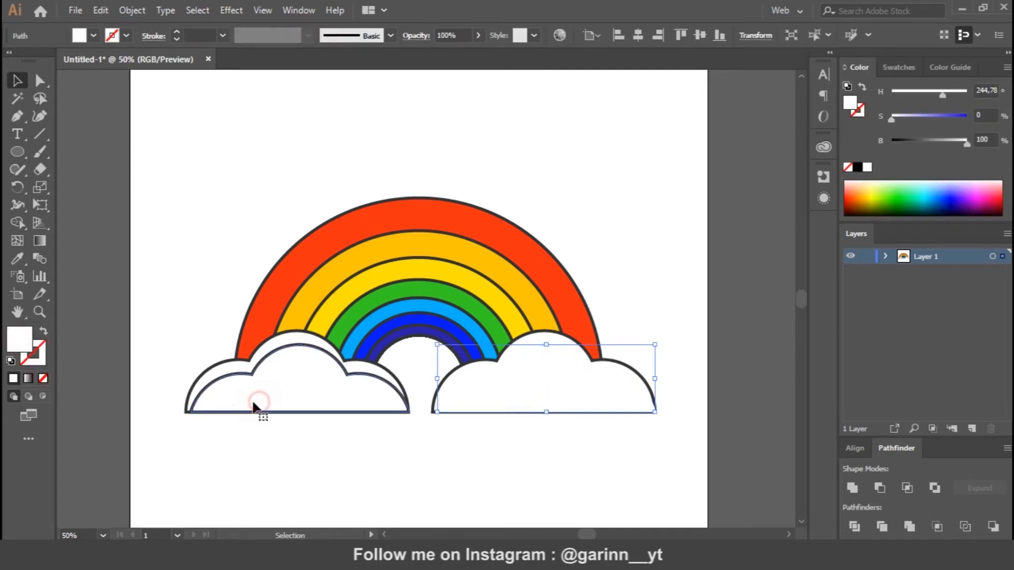
pyautogui.click(43, 355)
pyautogui.press('x')
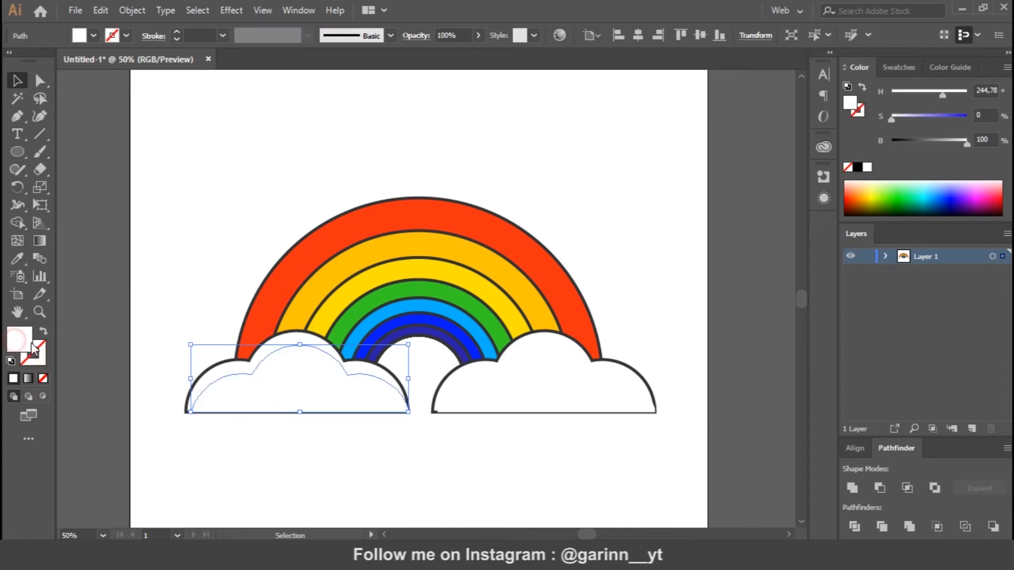
# Fill both inner cloud shading shapes with the lightest gray swatch.
pyautogui.keyDown('shift'); pyautogui.click(509, 394); pyautogui.keyUp('shift')
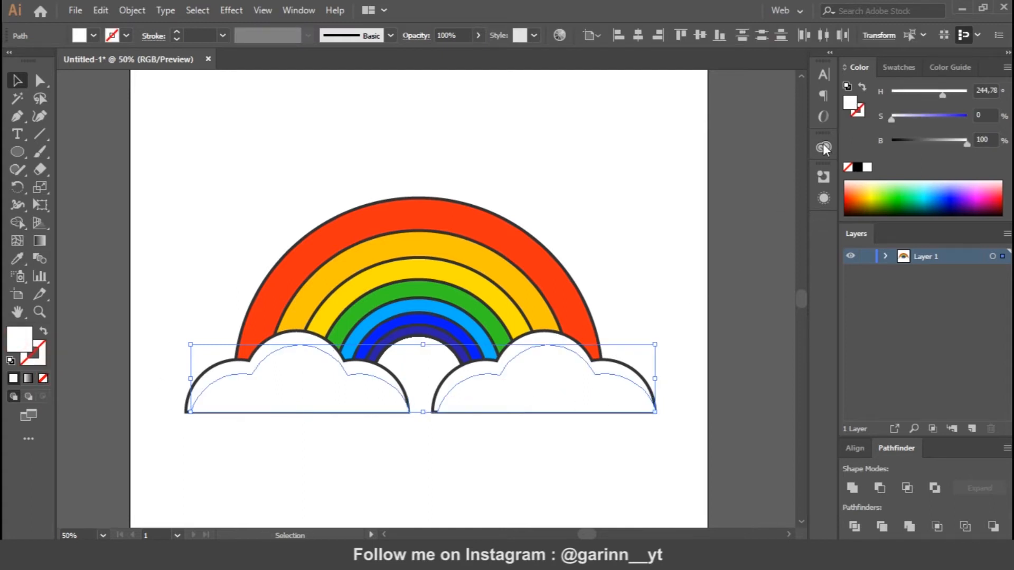
pyautogui.click(897, 68)
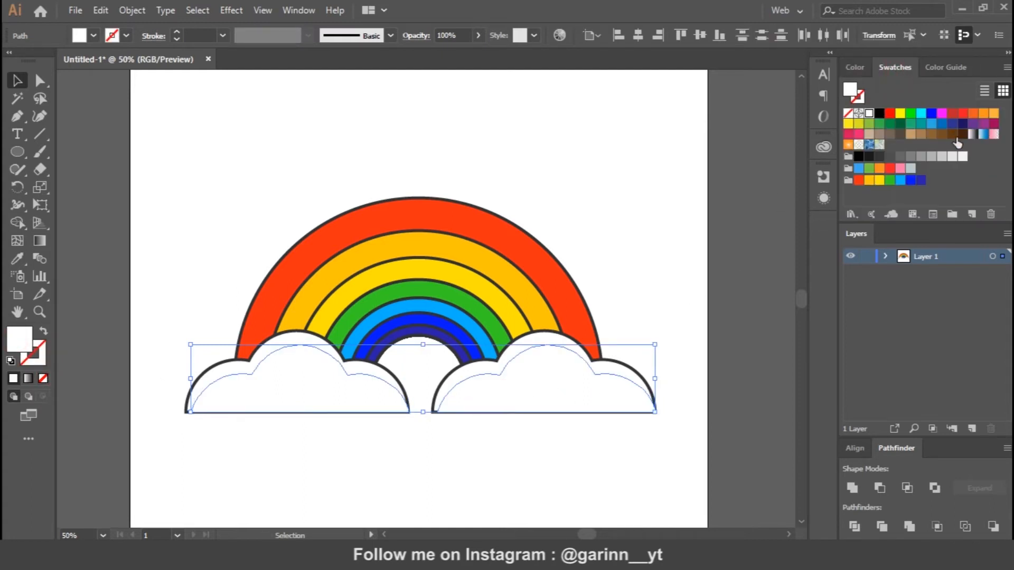
pyautogui.click(961, 157)
pyautogui.click(664, 285)
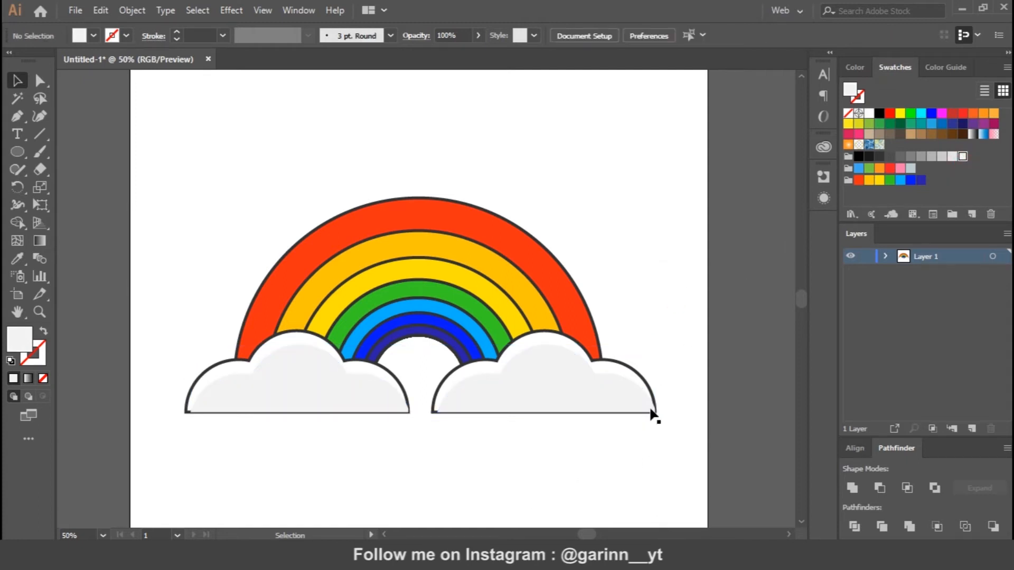
# Duplicate the two outlined clouds and nudge the copies slightly up and to the right.
pyautogui.click(634, 372)
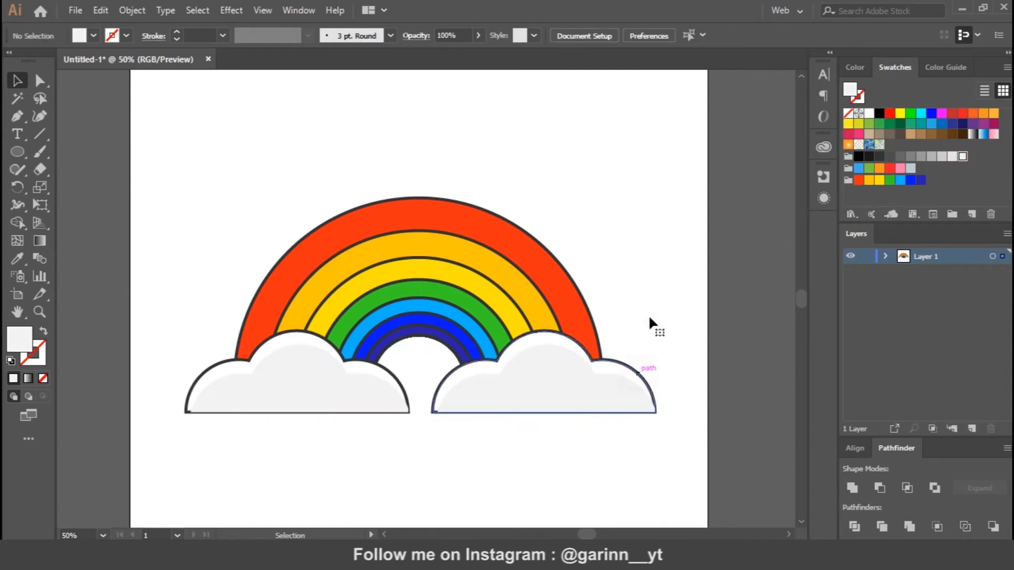
pyautogui.keyDown('shift'); pyautogui.click(384, 371); pyautogui.keyUp('shift')
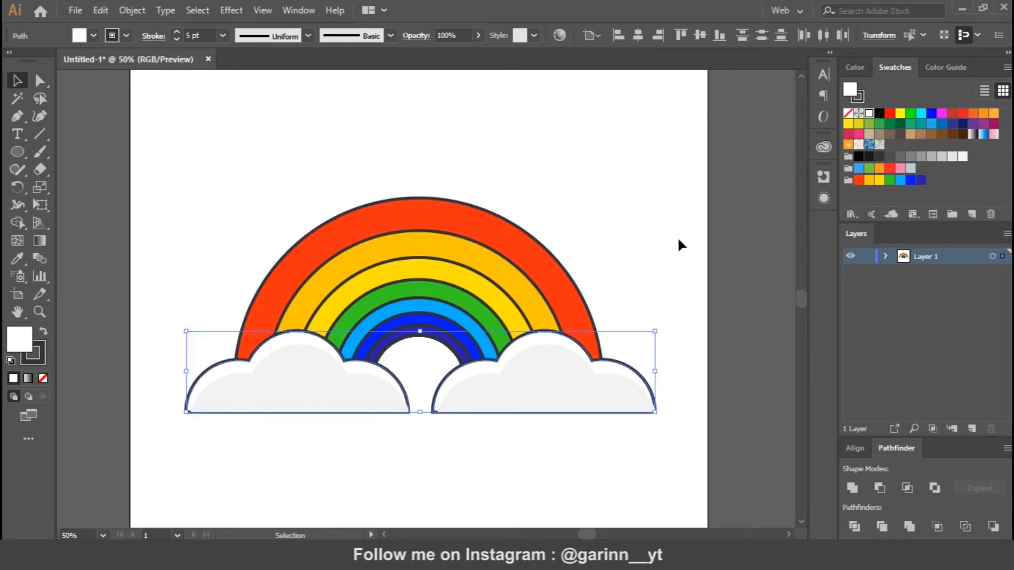
pyautogui.press('Up')
pyautogui.press('Up')
pyautogui.press('Up')
pyautogui.press('Up')
pyautogui.press('Right')
pyautogui.press('Right')
pyautogui.press('Right')
pyautogui.press('Right')
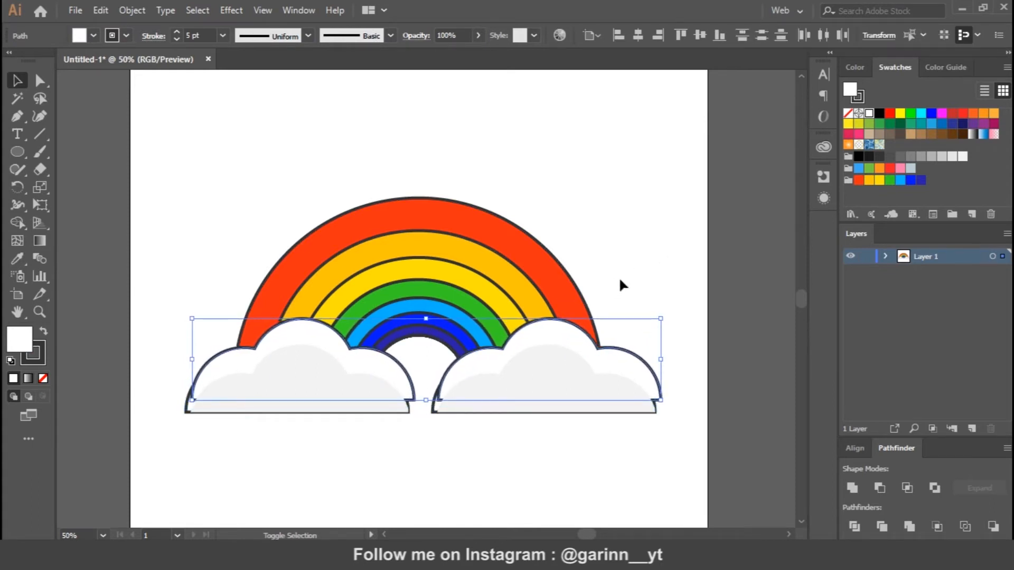
# Use Shape Builder with the outer rainbow arch to remove the parts of the cloud copies outside it.
pyautogui.keyDown('shift'); pyautogui.click(585, 300); pyautogui.keyUp('shift')
pyautogui.hotkey('shift', 'm')
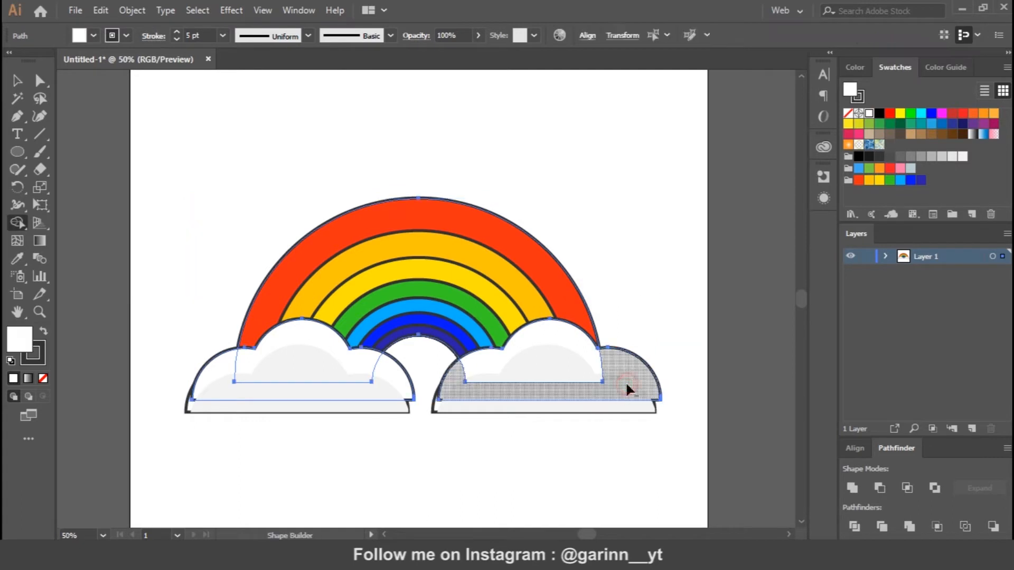
pyautogui.keyDown('alt'); pyautogui.click(411, 394); pyautogui.keyUp('alt')
pyautogui.press('v')
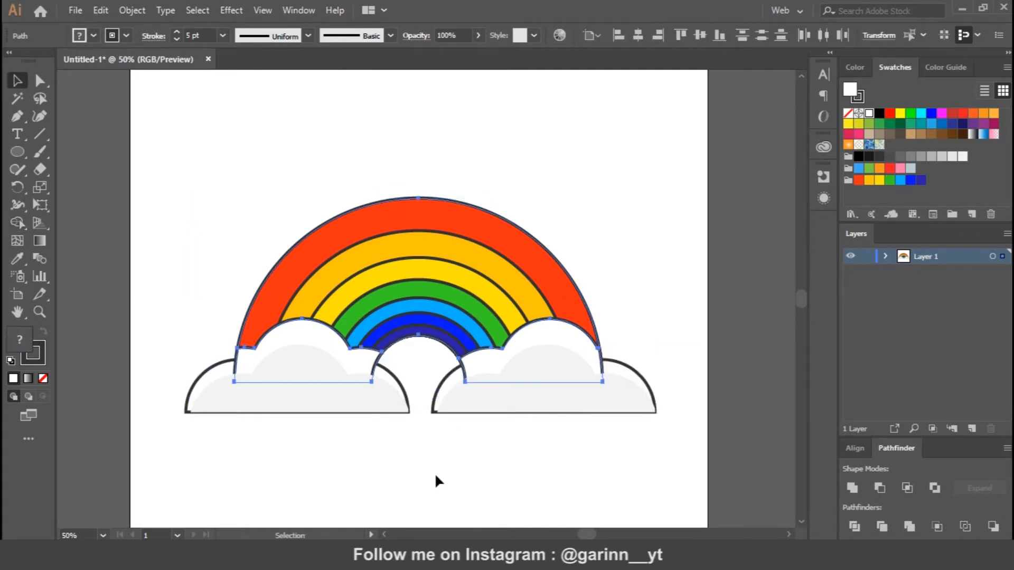
pyautogui.click(658, 287)
# Send both trimmed cloud copies backward so they sit behind the original clouds.
pyautogui.click(534, 347)
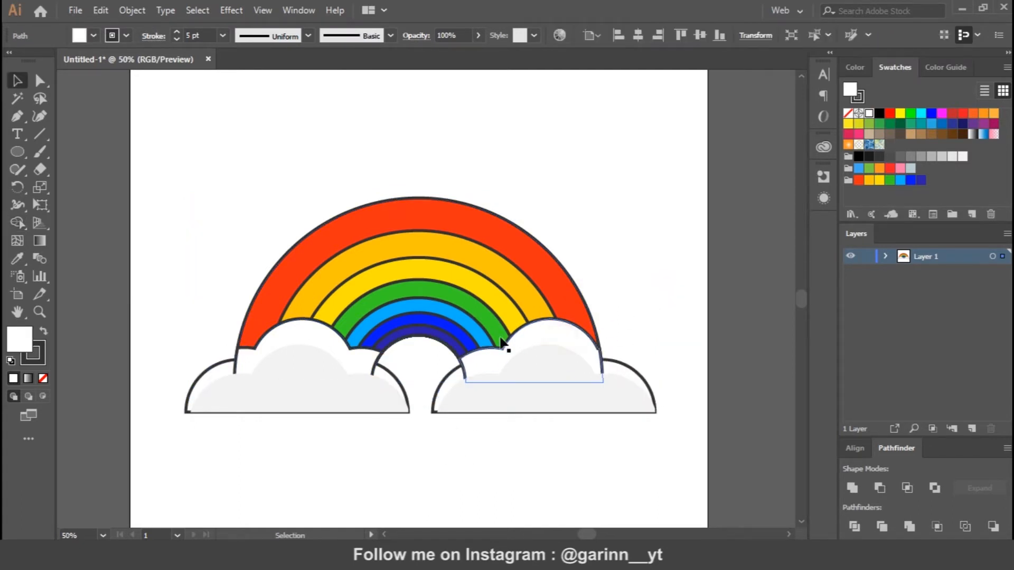
pyautogui.keyDown('shift'); pyautogui.click(335, 340); pyautogui.keyUp('shift')
pyautogui.hotkey('ctrl', '[')
pyautogui.hotkey('ctrl', '[')
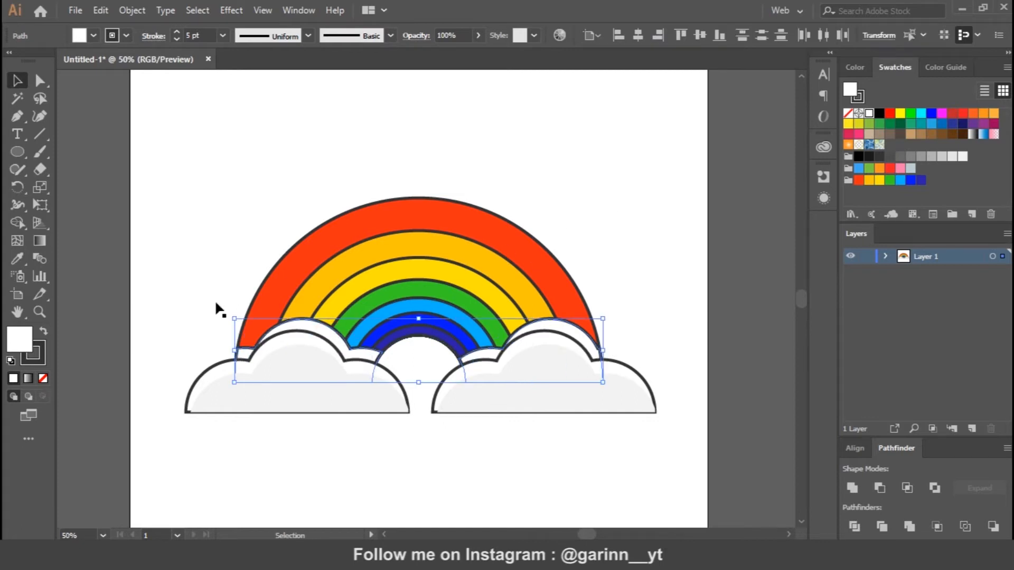
# Give the cloud copies a dark gray fill without stroke and set their opacity to 20%.
pyautogui.click(44, 331)
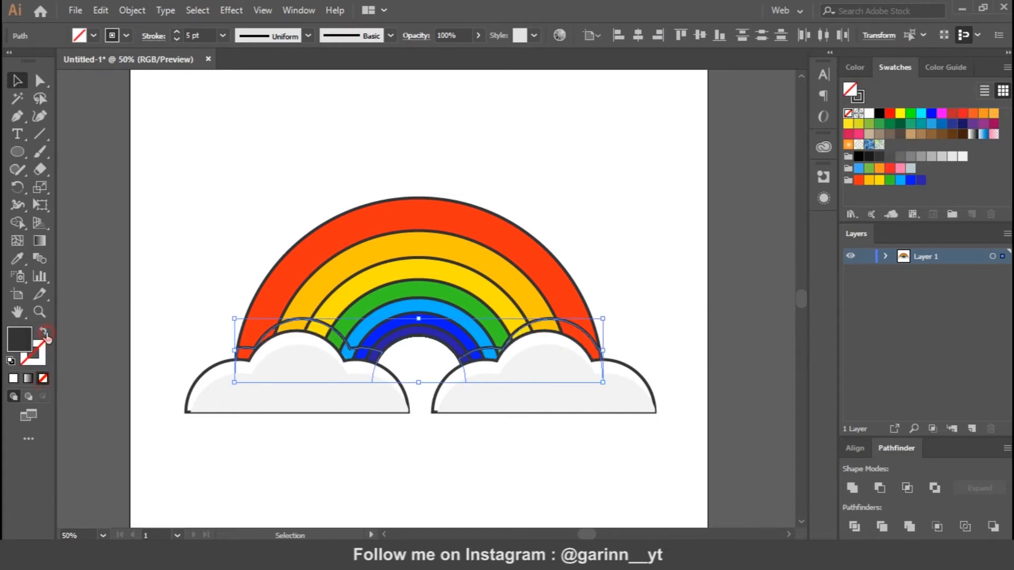
pyautogui.click(458, 36)
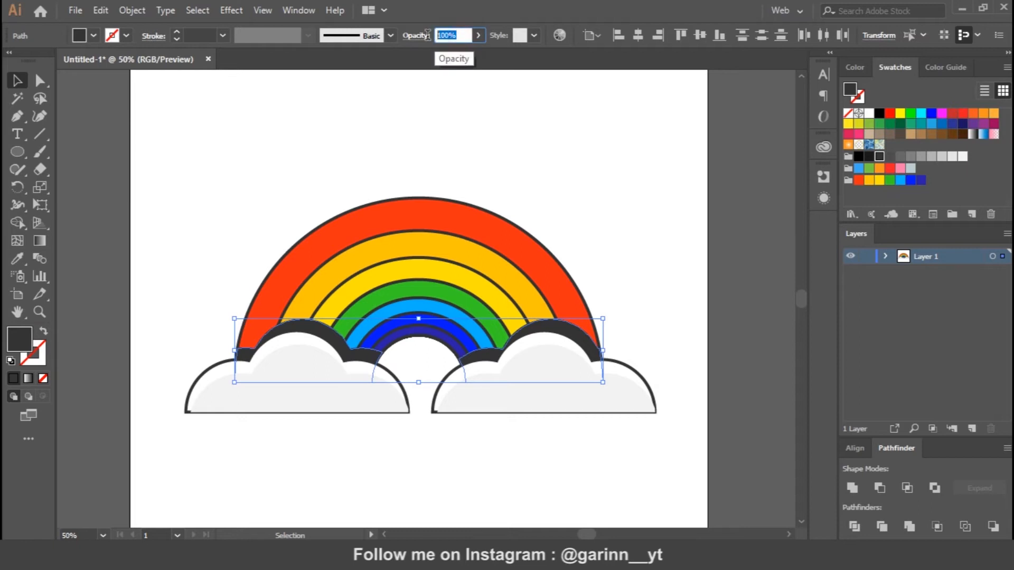
pyautogui.write('20')
pyautogui.press('Return')
pyautogui.click(652, 272)
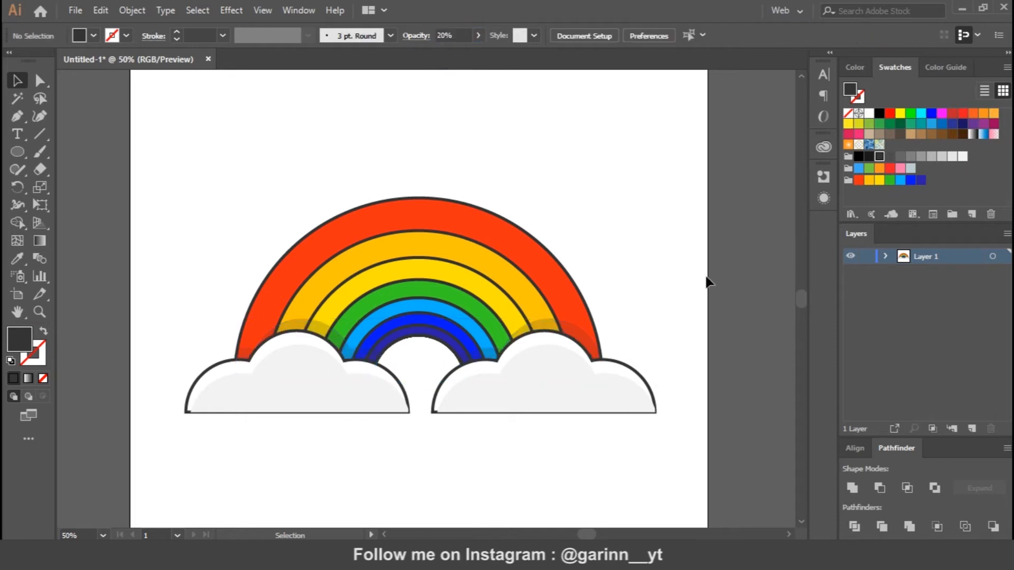
# Place copies of both main cloud shapes at the front with no fill, keeping their 5 pt dark stroke.
pyautogui.click(644, 378)
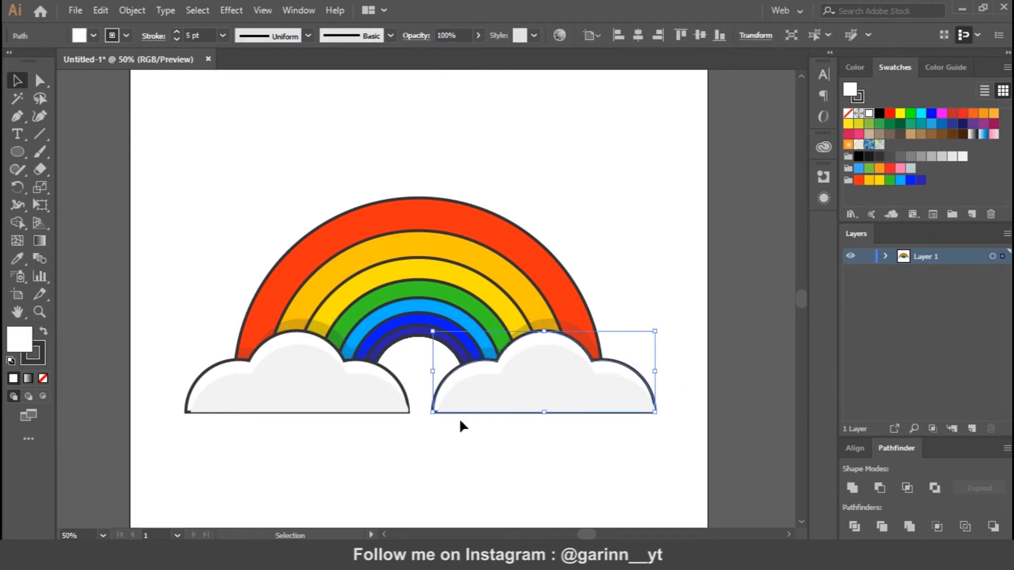
pyautogui.keyDown('shift'); pyautogui.click(394, 381); pyautogui.keyUp('shift')
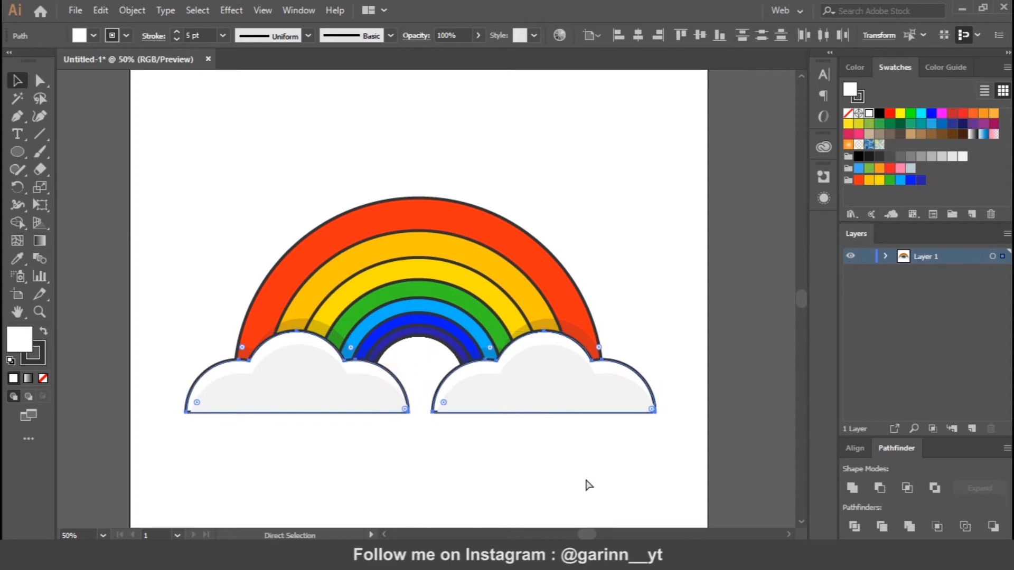
pyautogui.hotkey('ctrl', 'shift', ']')
pyautogui.click(42, 379)
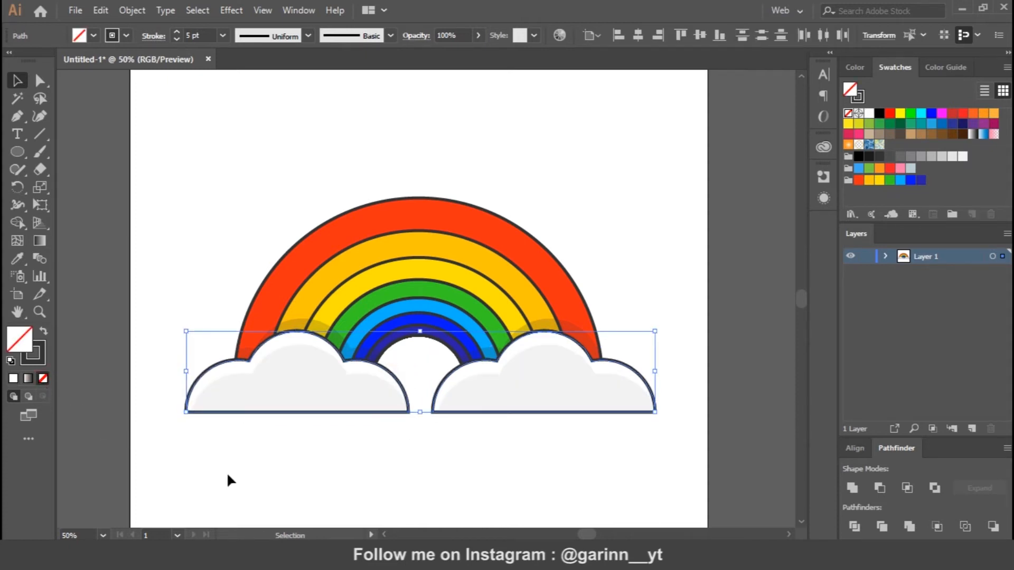
pyautogui.click(269, 495)
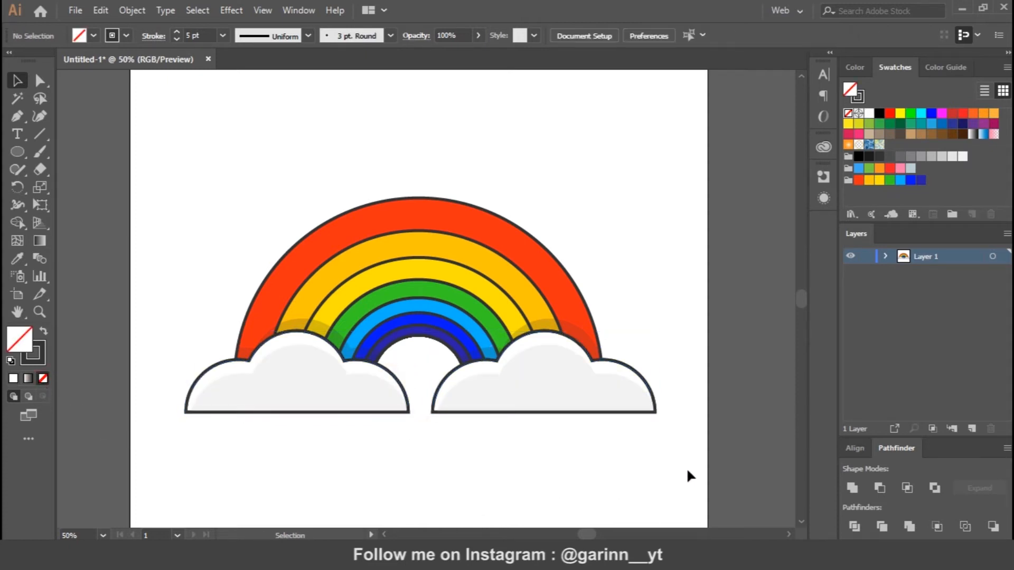
# Unite a copy of the whole rainbow and clouds into one silhouette with a dark gray fill and no stroke.
pyautogui.moveTo(176, 154); pyautogui.dragTo(649, 447)
pyautogui.press('a')
pyautogui.press('v')
pyautogui.click(852, 488)
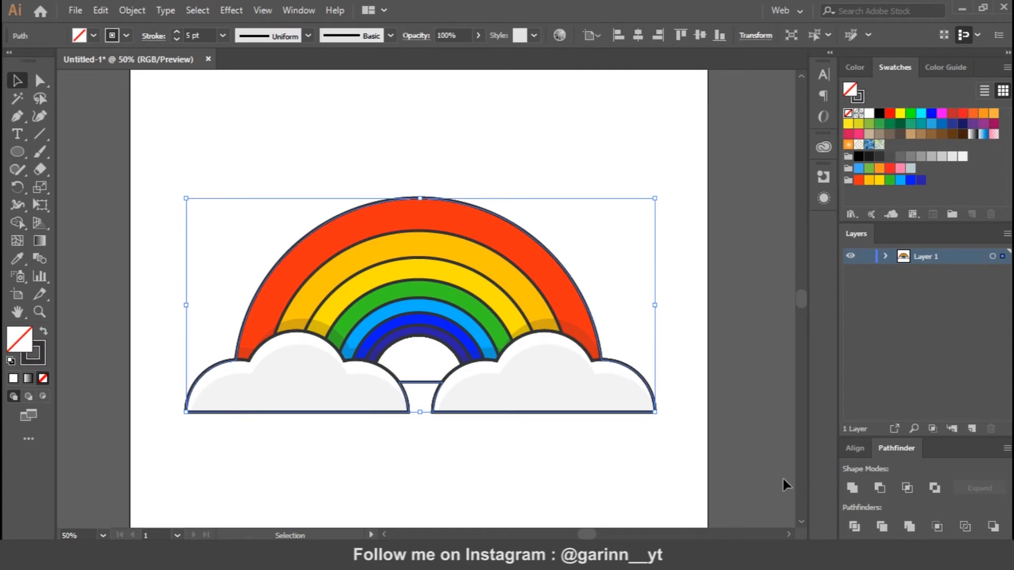
pyautogui.click(44, 333)
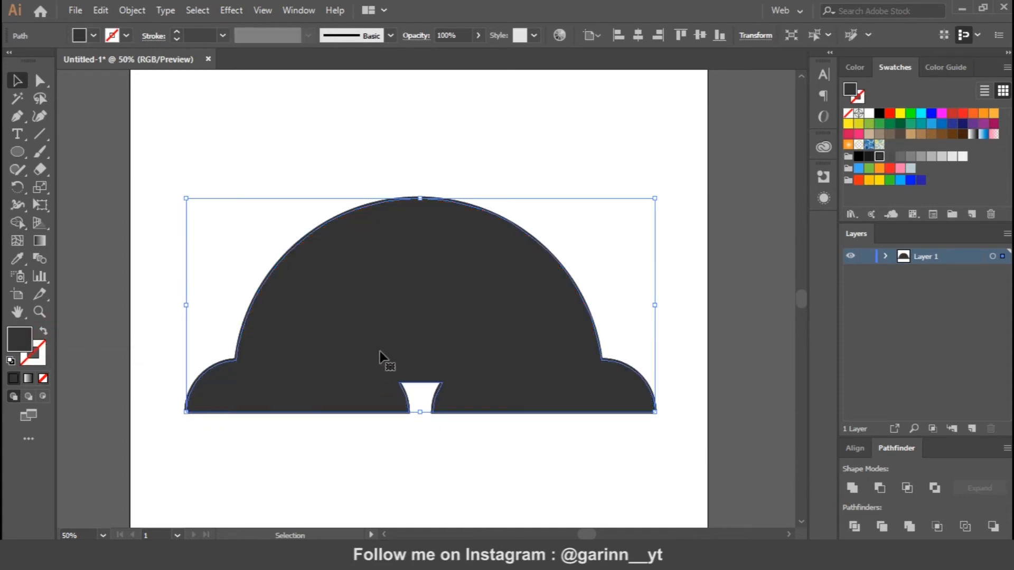
# Offset the dark silhouette slightly down and to the right and send it behind the rainbow and clouds.
pyautogui.moveTo(392, 331); pyautogui.dragTo(409, 352)
pyautogui.rightClick(463, 347)
pyautogui.moveTo(563, 274)
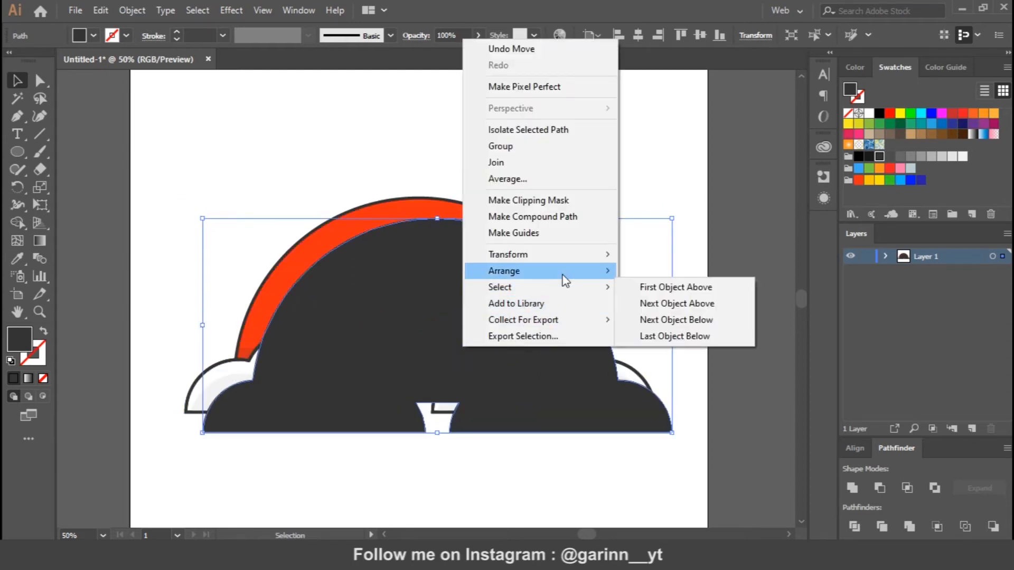
pyautogui.click(702, 319)
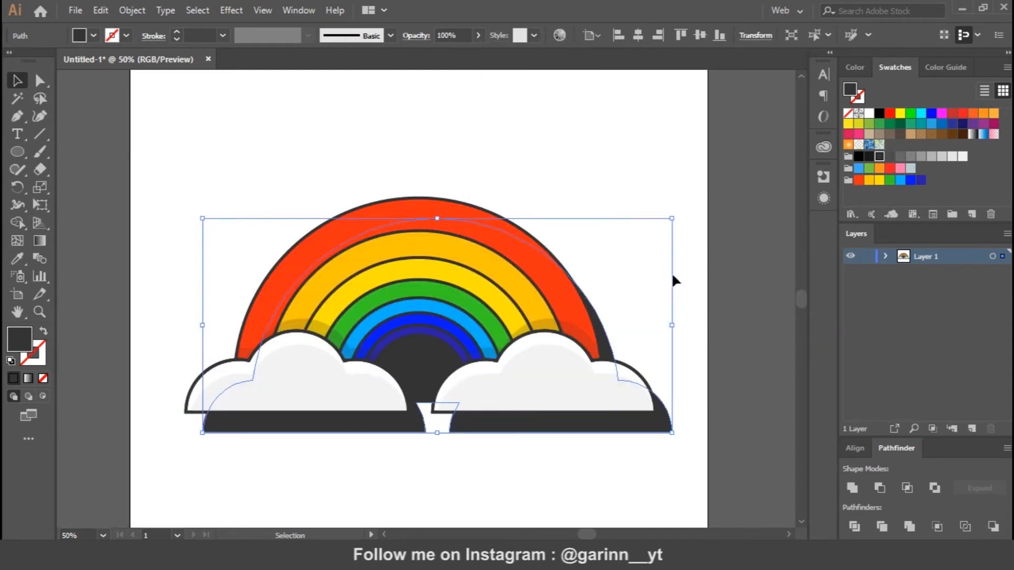
pyautogui.click(628, 182)
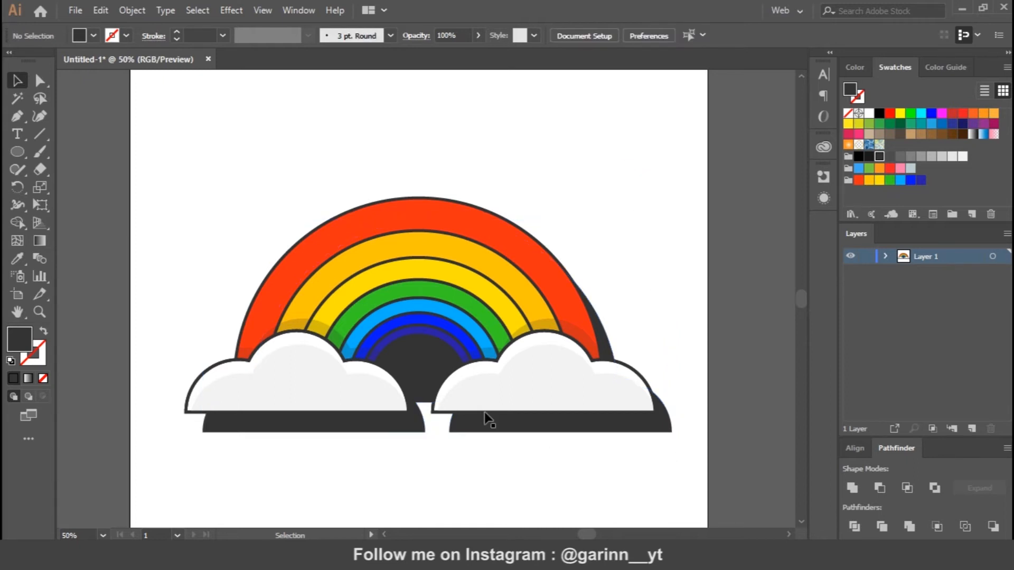
# Add an artboard-sized background square centered on the artboard and send it behind all the artwork.
pyautogui.hotkey('ctrl', '-')
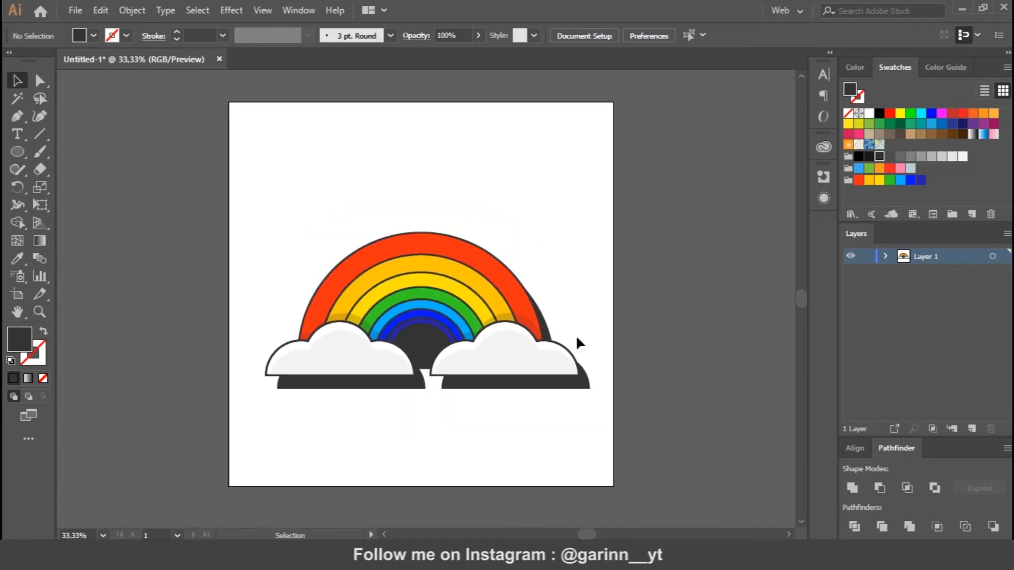
pyautogui.rightClick(18, 152)
pyautogui.click(90, 149)
pyautogui.click(365, 182)
pyautogui.press('Return')
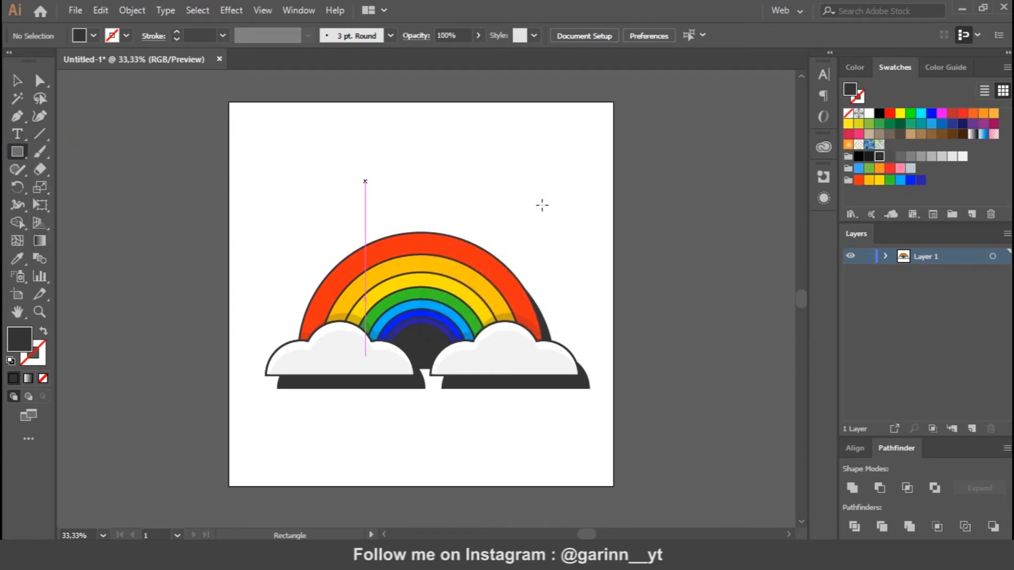
pyautogui.press('v')
pyautogui.click(640, 39)
pyautogui.click(702, 40)
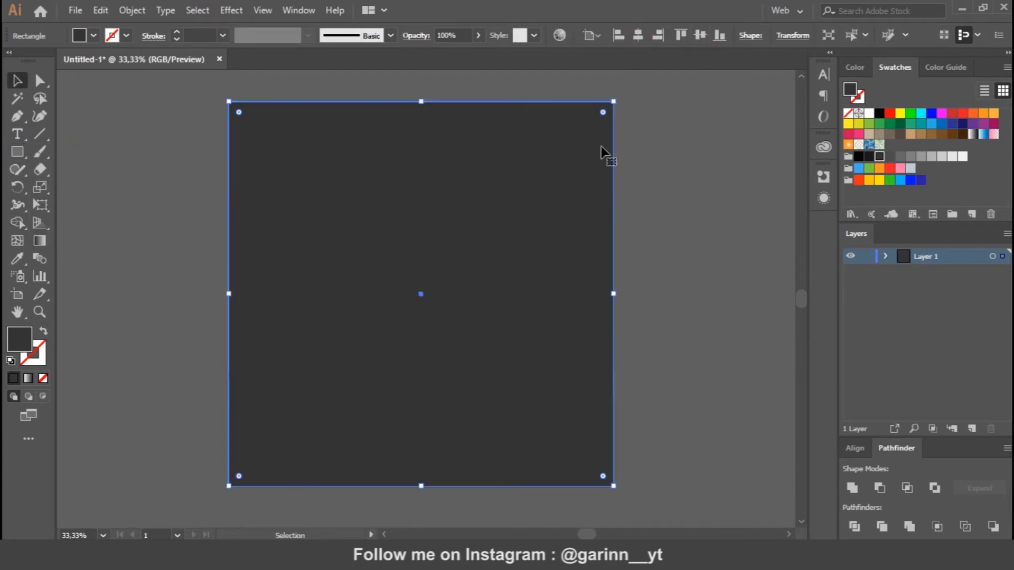
pyautogui.rightClick(557, 162)
pyautogui.moveTo(640, 394)
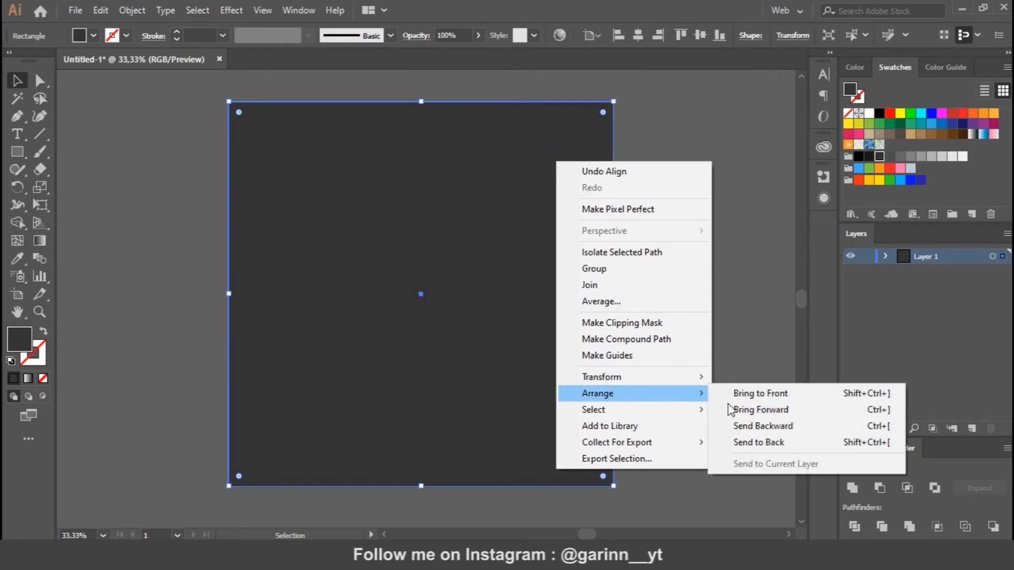
pyautogui.click(772, 441)
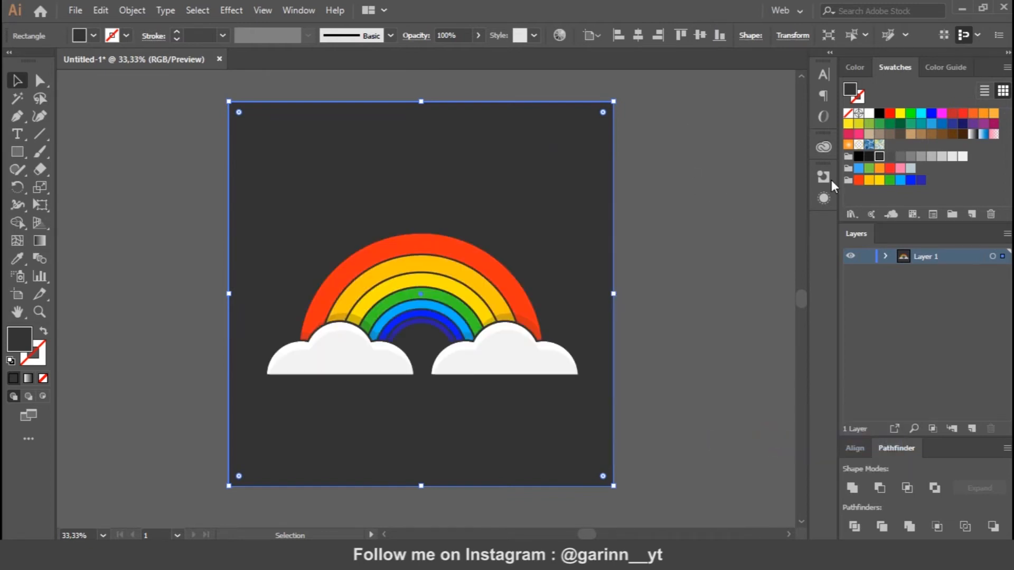
# Fill the background square with the teal swatch and lock it.
pyautogui.click(929, 158)
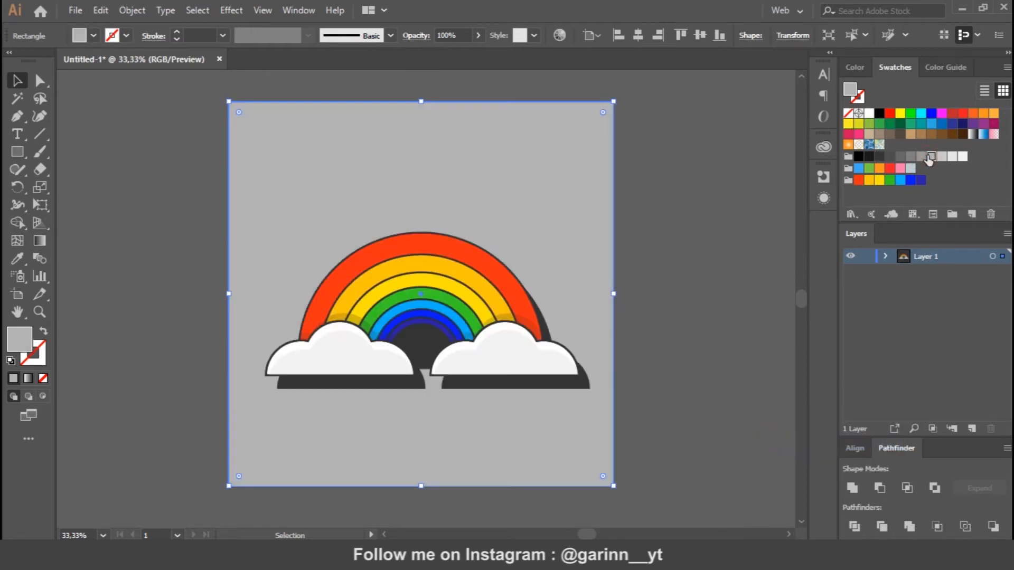
pyautogui.click(959, 158)
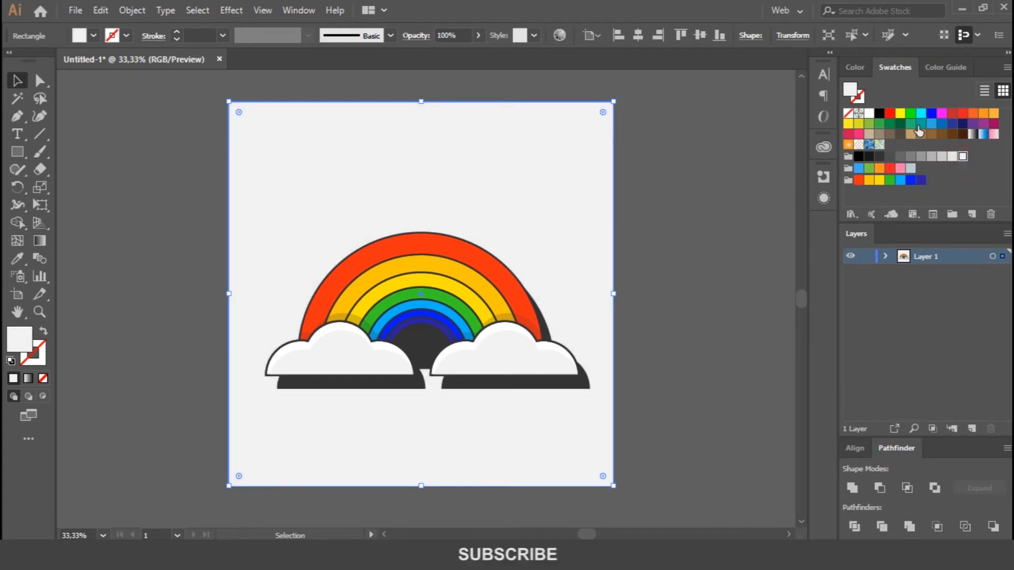
pyautogui.click(911, 123)
pyautogui.click(921, 125)
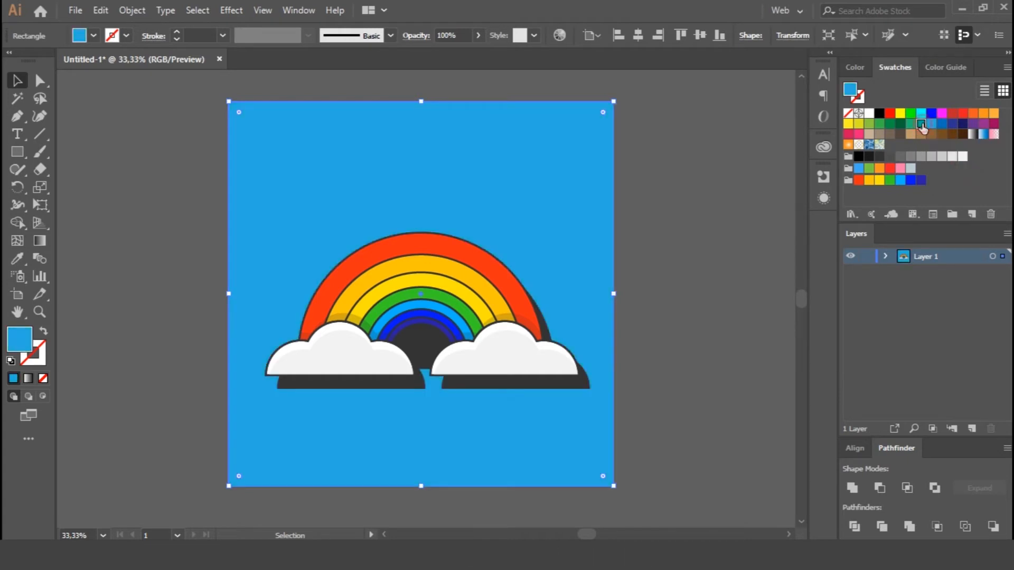
pyautogui.click(921, 124)
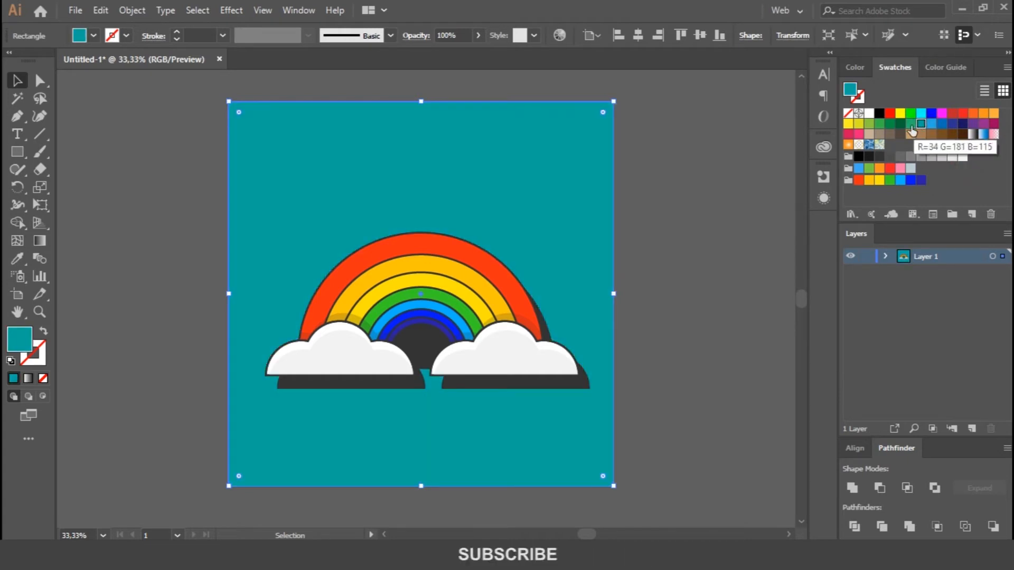
pyautogui.click(670, 255)
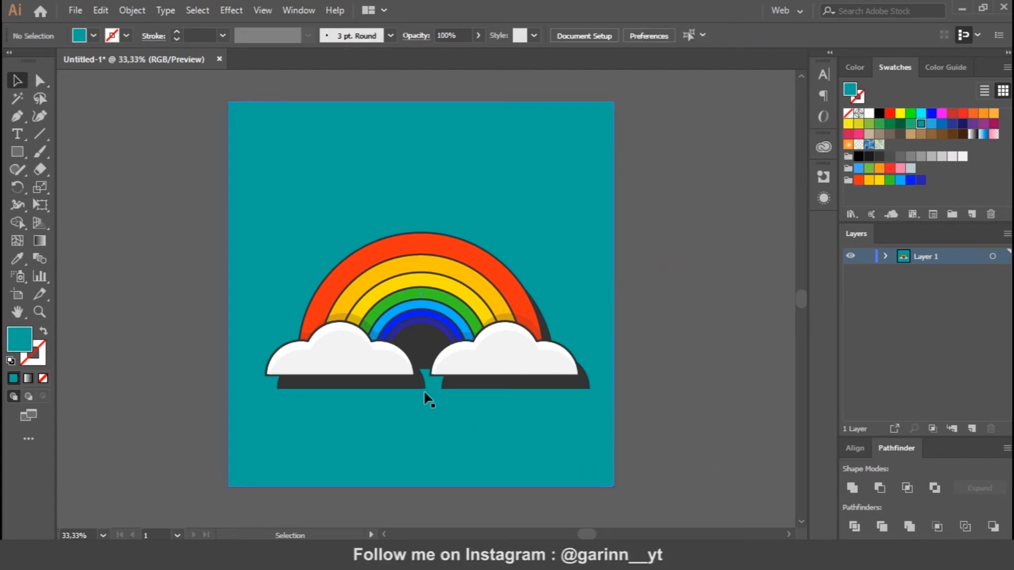
pyautogui.click(532, 172)
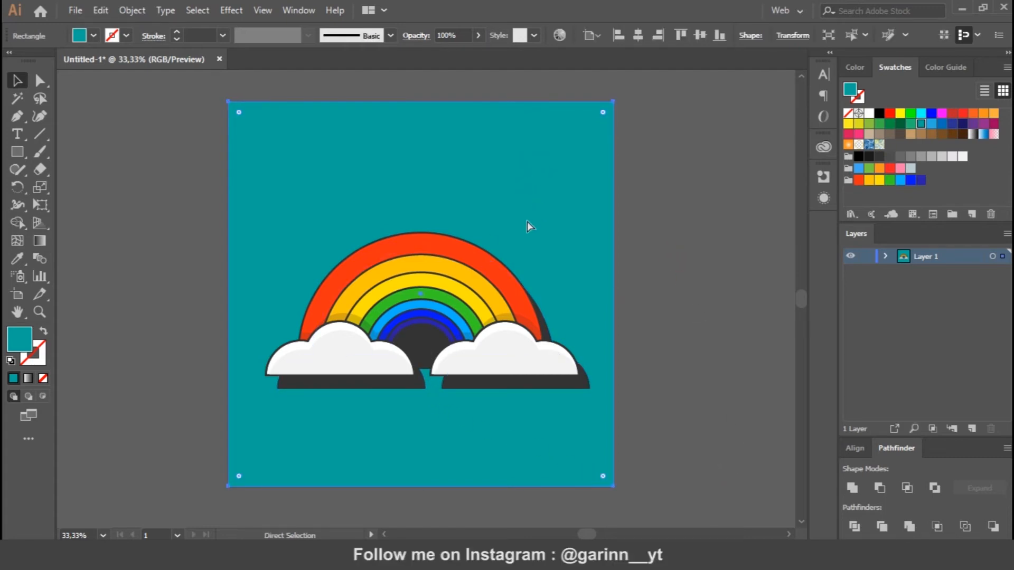
pyautogui.click(660, 258)
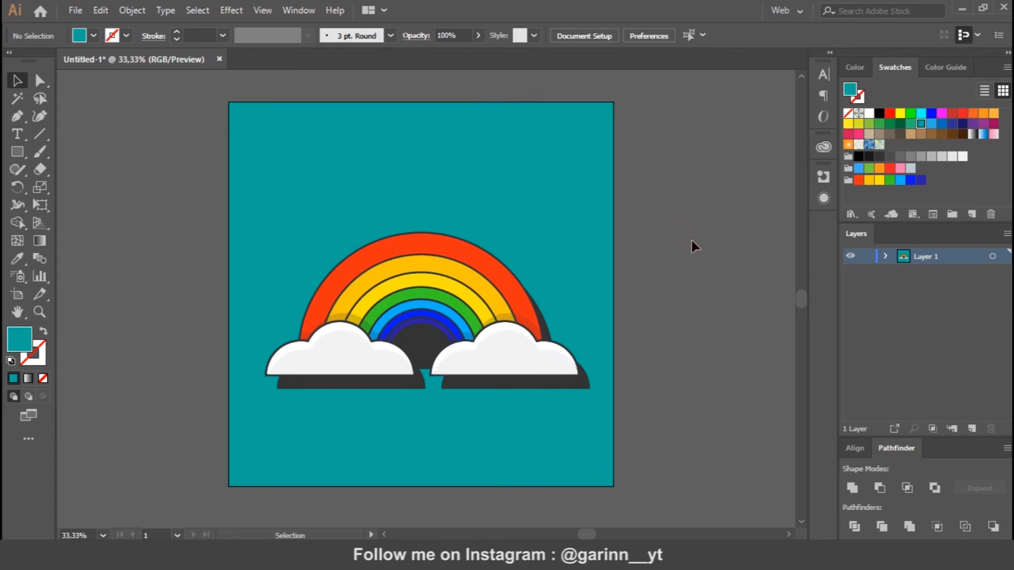
# Delete the dark silhouette from behind the rainbow.
pyautogui.hotkey('ctrl', '=')
pyautogui.moveTo(415, 364); pyautogui.dragTo(436, 258)
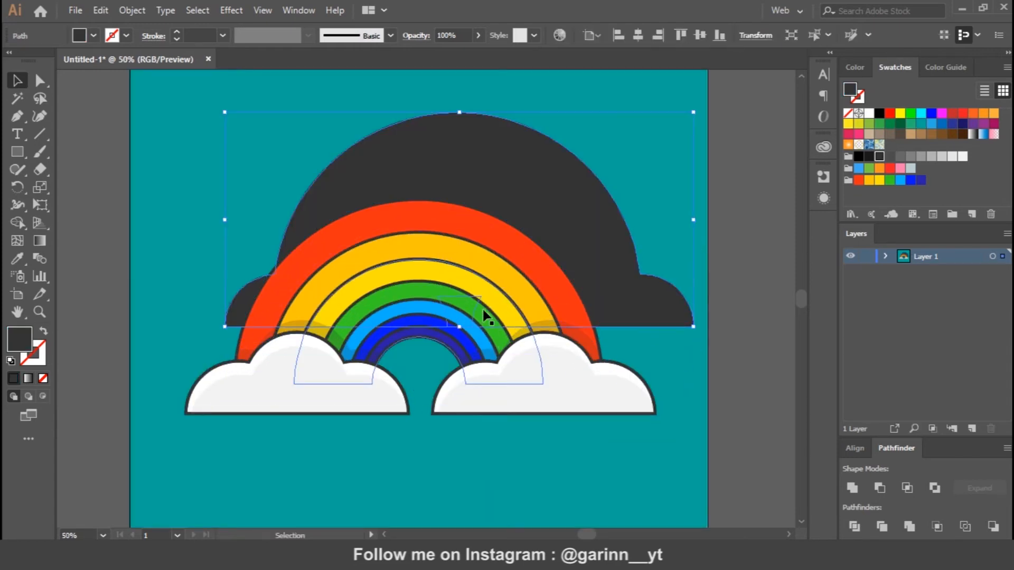
pyautogui.press('Delete')
# Unite a copy of all the rainbow and cloud shapes into a single unfilled outline with a 5 pt stroke.
pyautogui.moveTo(163, 172); pyautogui.dragTo(650, 495)
pyautogui.press('a')
pyautogui.press('v')
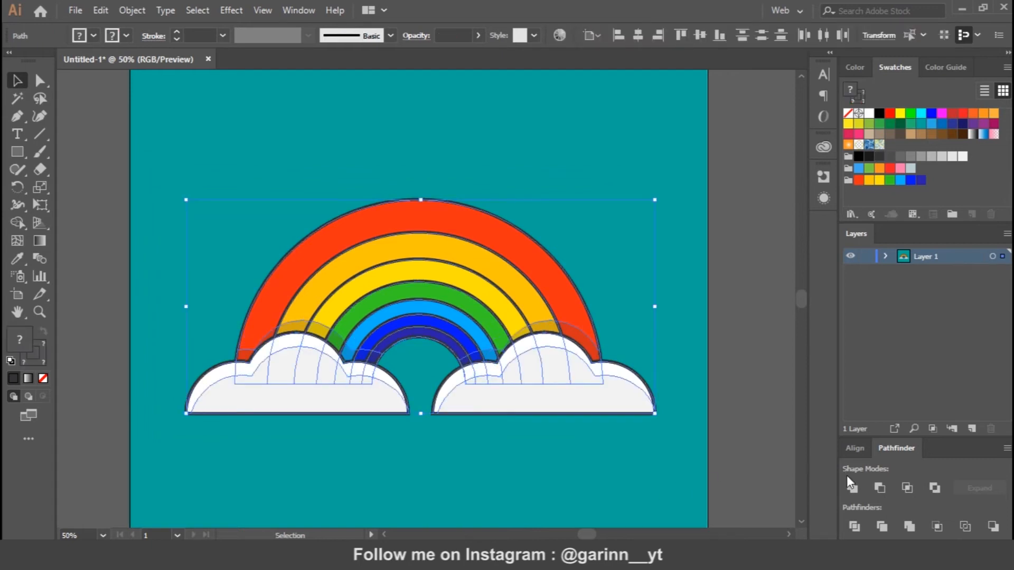
pyautogui.click(851, 486)
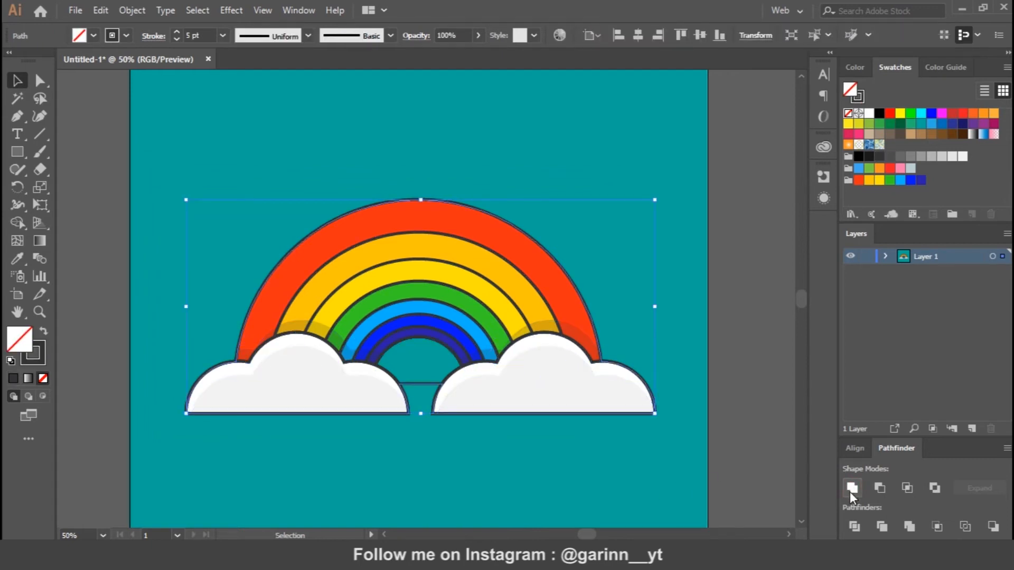
pyautogui.hotkey('ctrl', 'z')
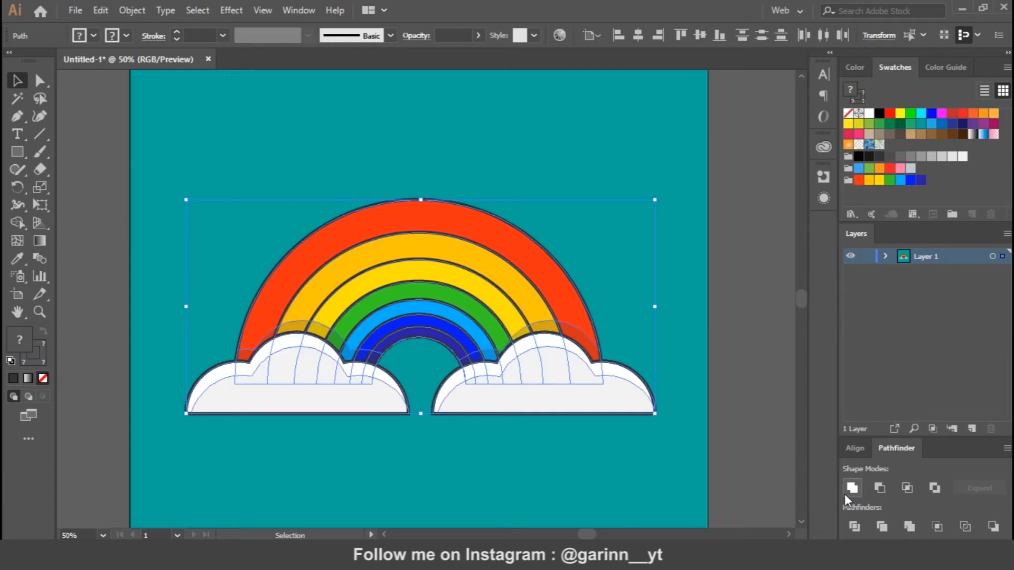
pyautogui.click(851, 487)
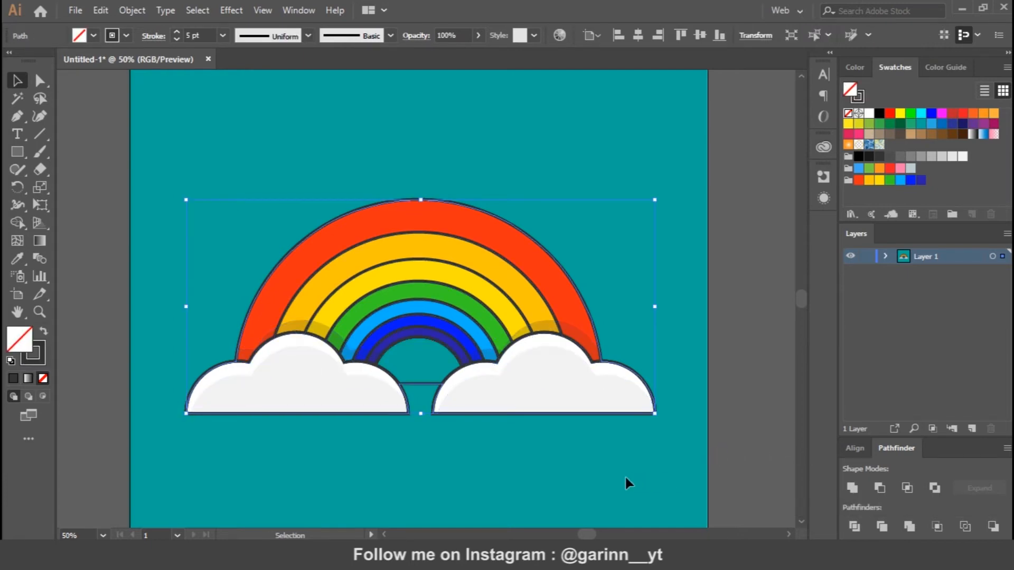
# Try to cut the innermost arch opening out of the united outline with Shape Builder.
pyautogui.keyDown('shift'); pyautogui.click(420, 337); pyautogui.keyUp('shift')
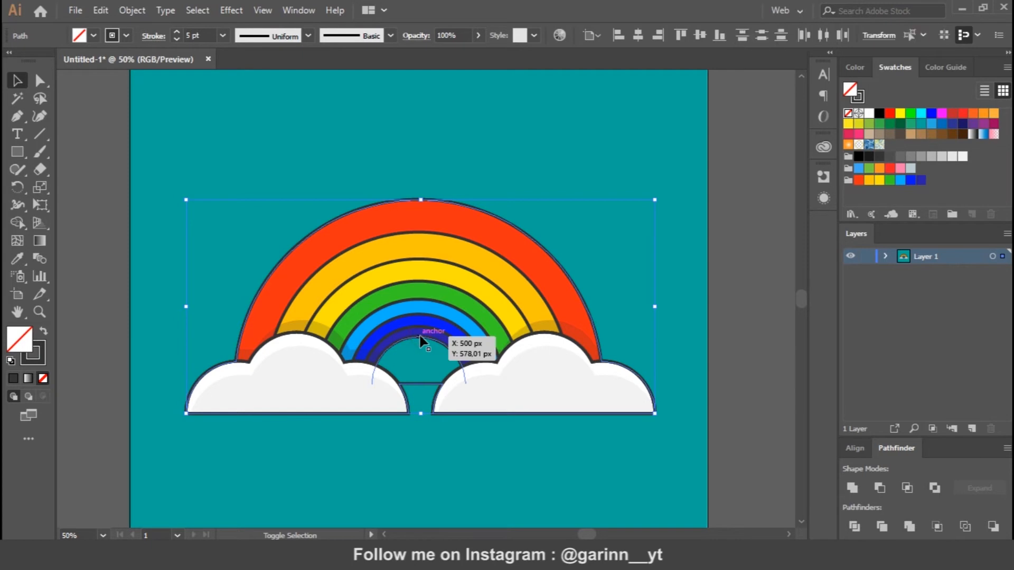
pyautogui.hotkey('shift', 'm')
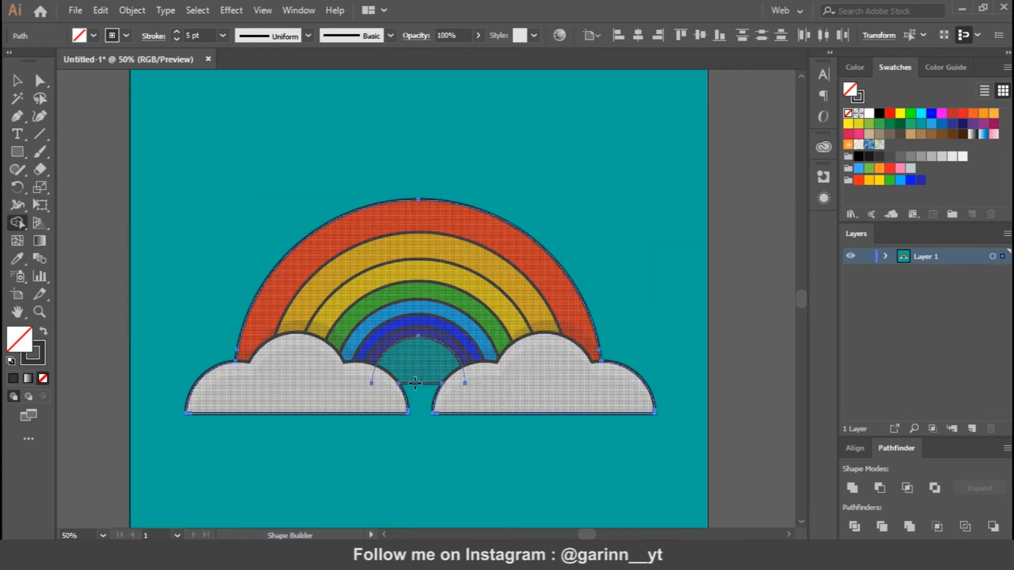
pyautogui.press('v')
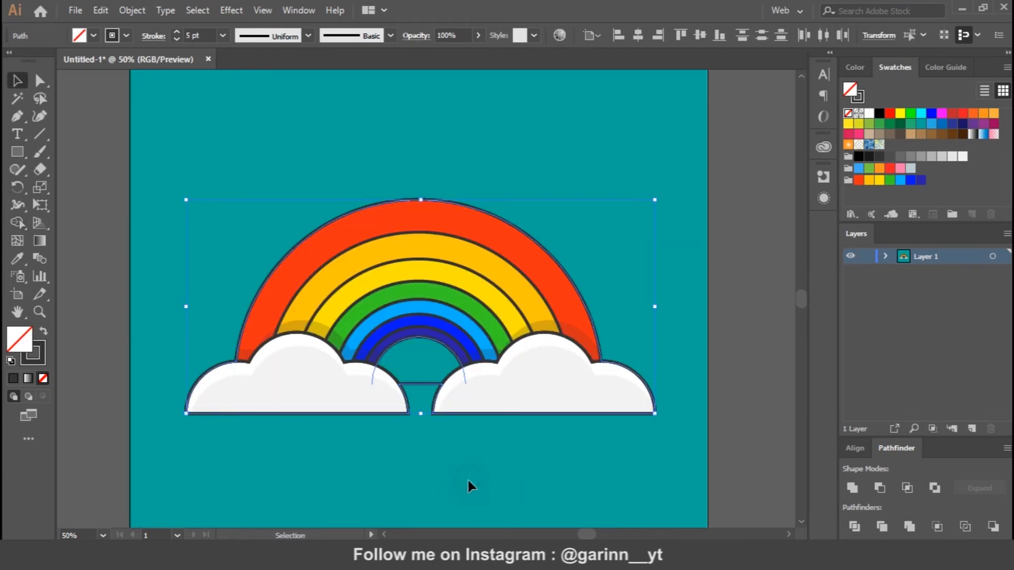
pyautogui.click(467, 478)
pyautogui.moveTo(428, 392); pyautogui.dragTo(440, 444)
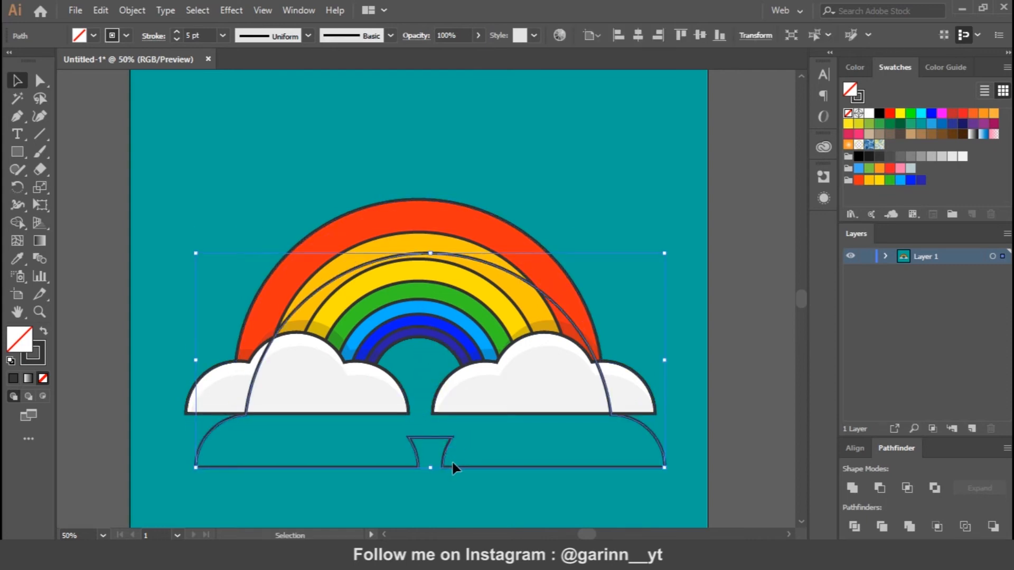
pyautogui.hotkey('ctrl', 'z')
# Delete the leftover unfilled piece from the innermost arch opening.
pyautogui.click(423, 344)
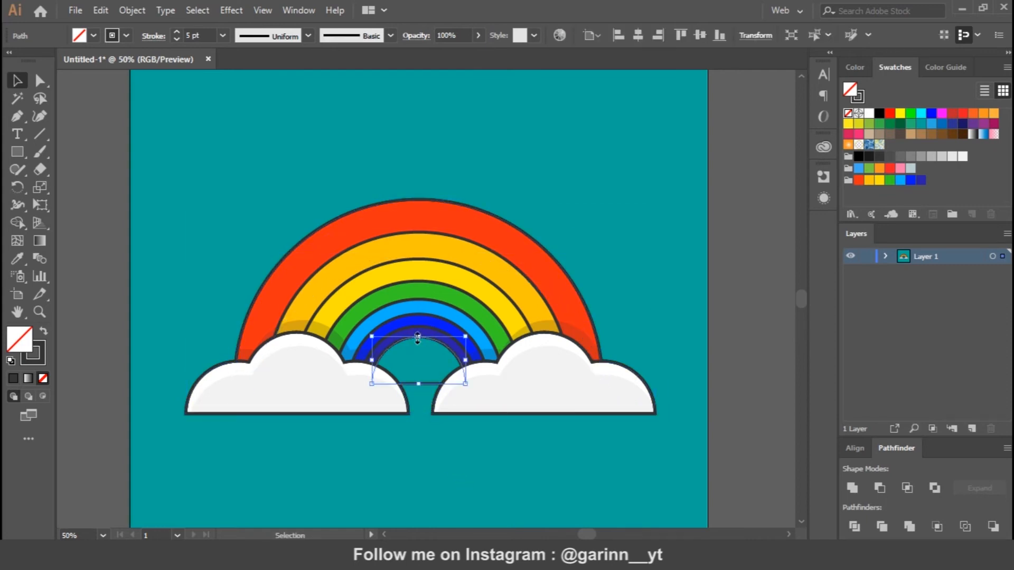
pyautogui.click(407, 341)
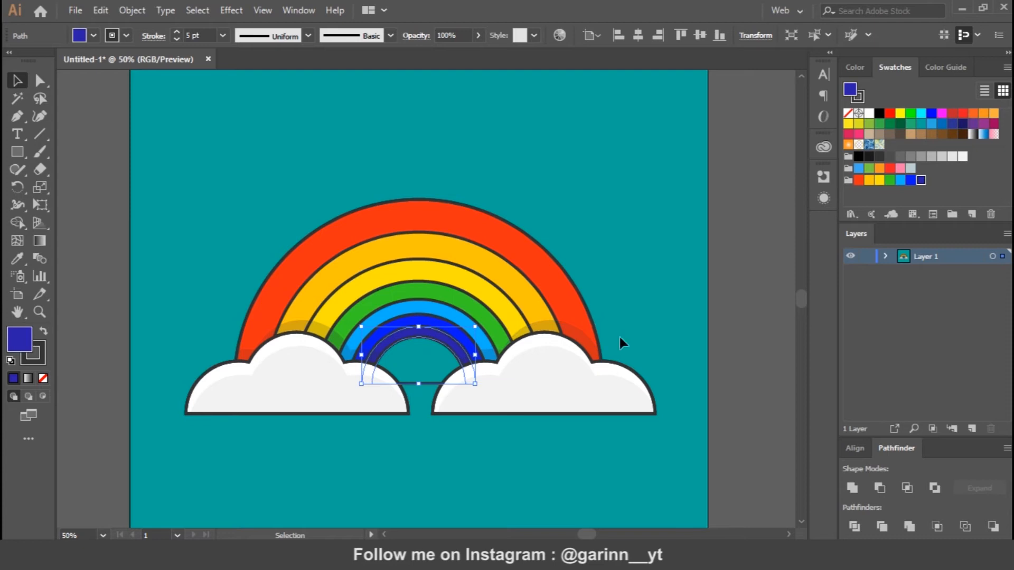
pyautogui.click(665, 330)
# Cut the inner arch opening and the gap between the clouds out of the united outline with Shape Builder.
pyautogui.click(420, 386)
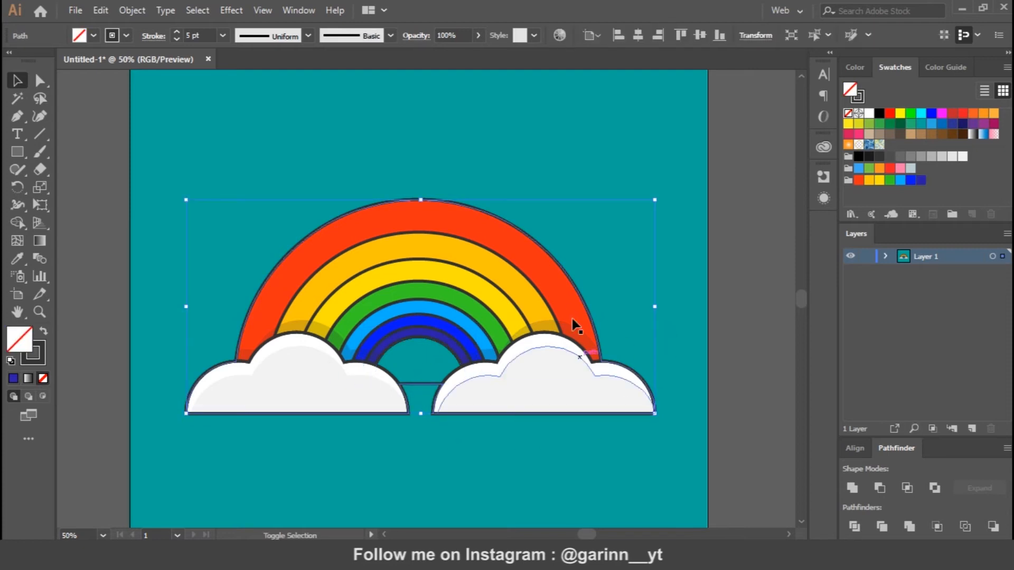
pyautogui.keyDown('shift'); pyautogui.click(578, 416); pyautogui.keyUp('shift')
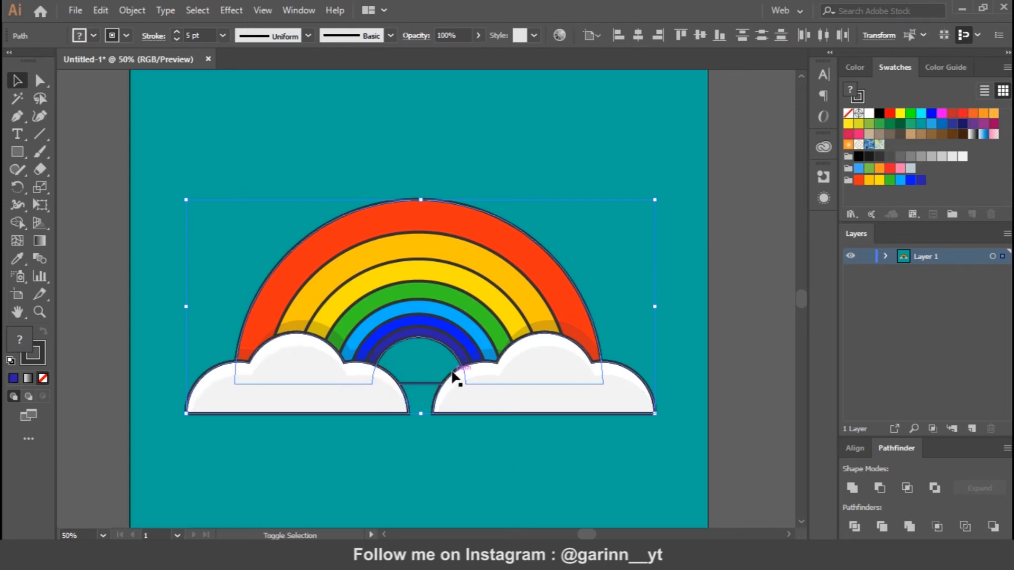
pyautogui.hotkey('shift', 'm')
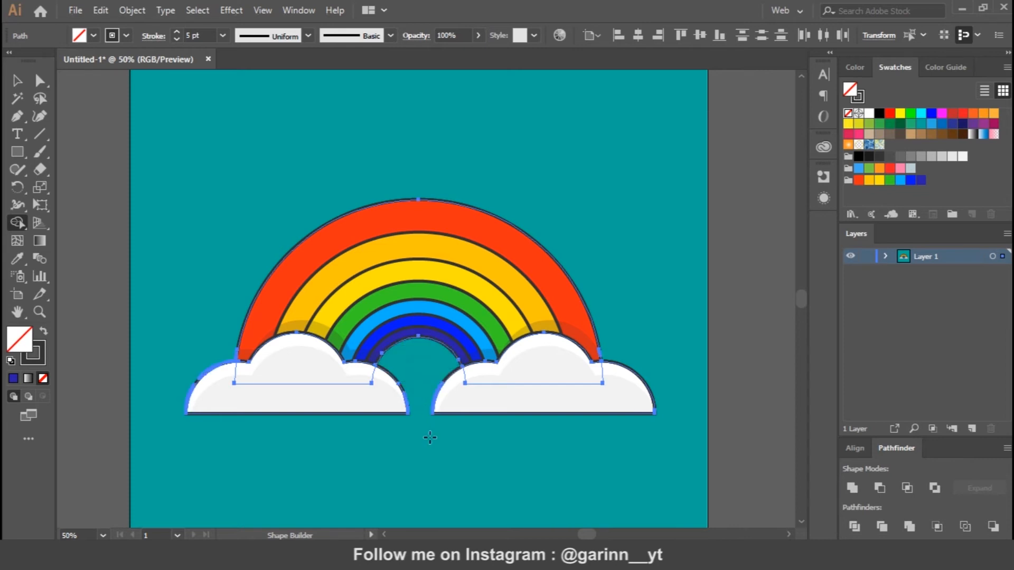
pyautogui.press('v')
pyautogui.click(483, 468)
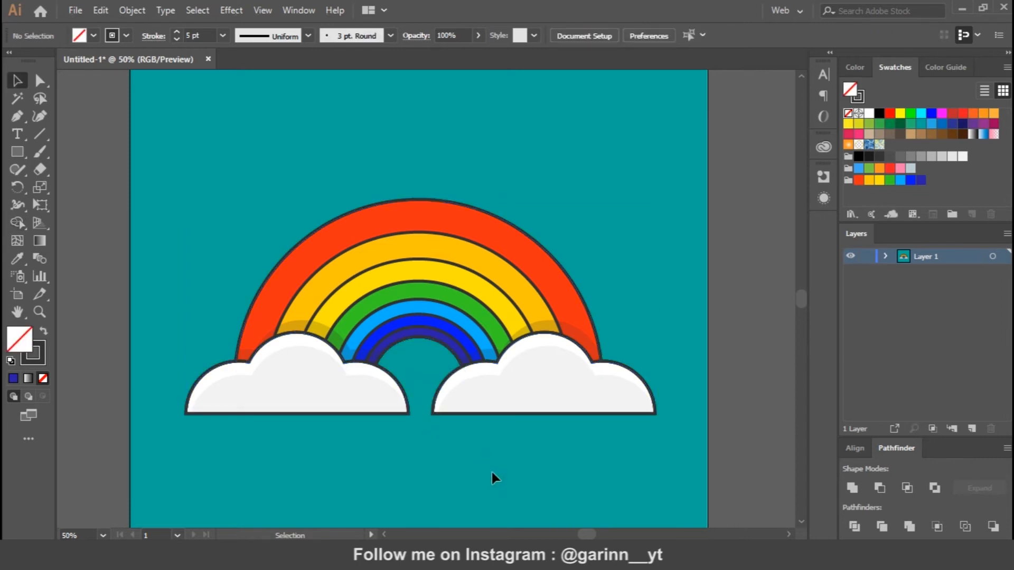
# Turn the united outline into a solid dark silhouette without a stroke and arrange it behind the rainbow and clouds.
pyautogui.click(623, 370)
pyautogui.click(44, 331)
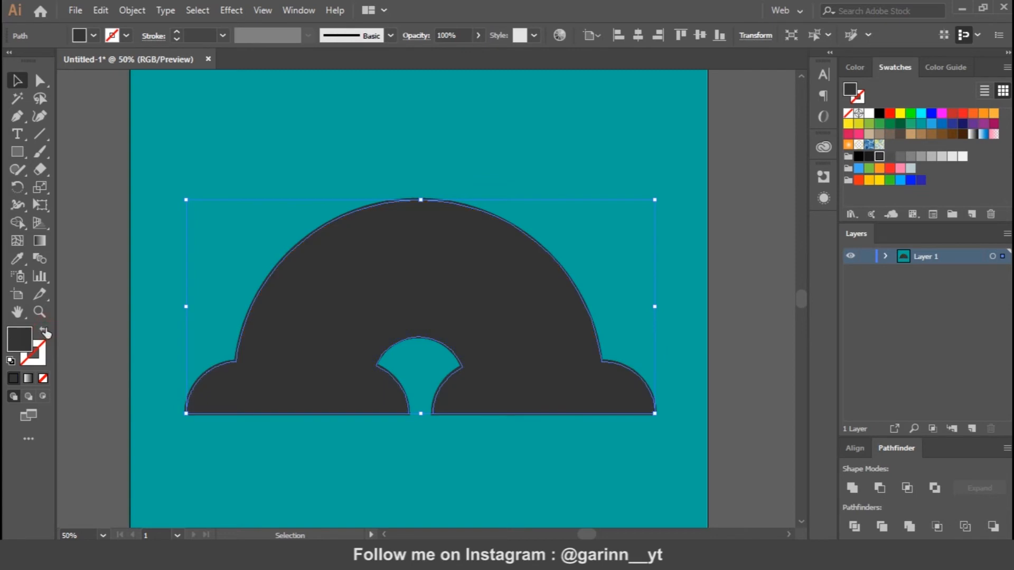
pyautogui.rightClick(554, 357)
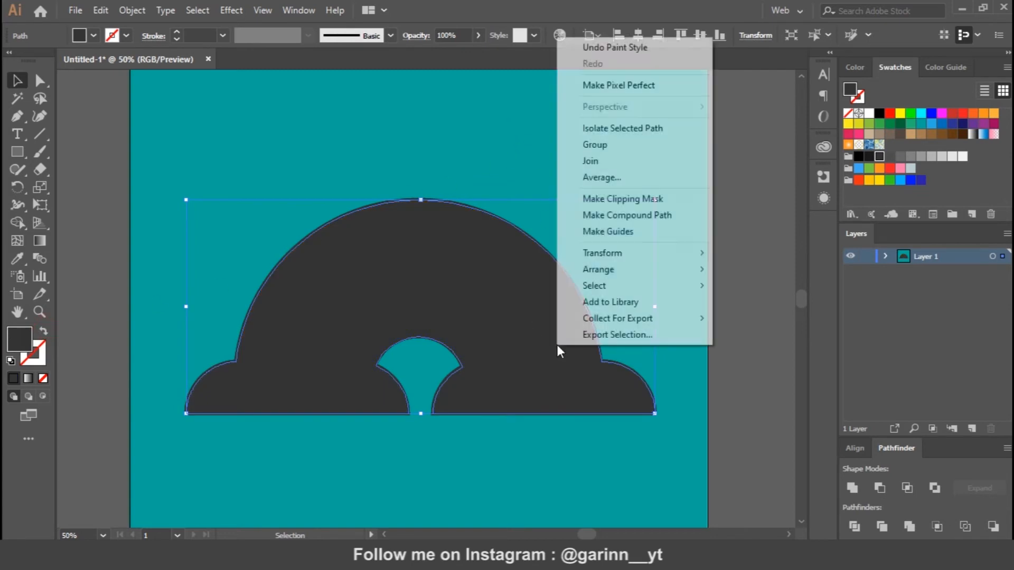
pyautogui.moveTo(630, 270)
pyautogui.click(752, 316)
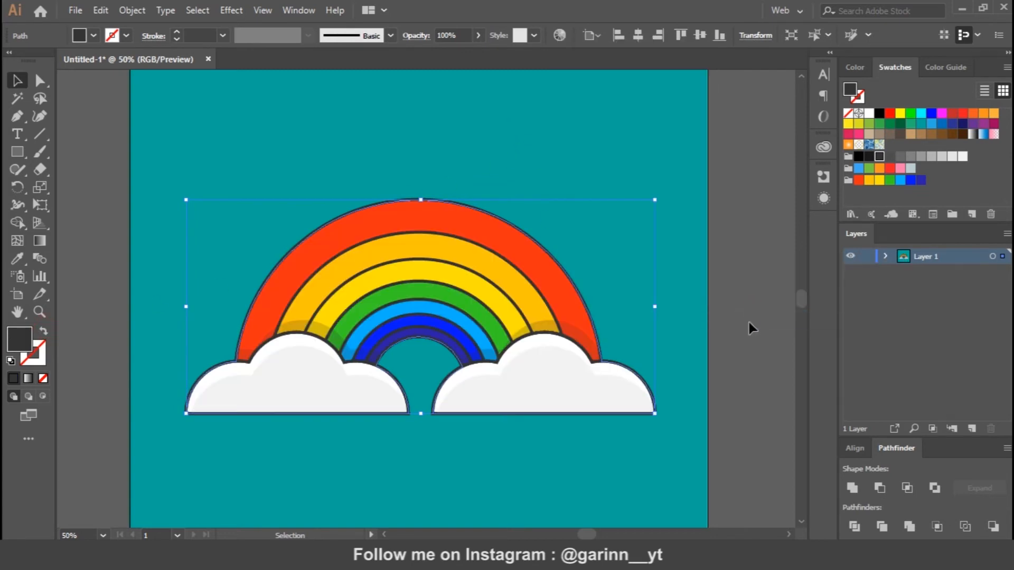
# Nudge the dark silhouette down and to the right so it sits slightly offset behind the rainbow and clouds.
pyautogui.press('Right')
pyautogui.press('Right')
pyautogui.press('Right')
pyautogui.press('Right')
pyautogui.press('Right')
pyautogui.press('Right')
pyautogui.press('Right')
pyautogui.press('Right')
pyautogui.press('Right')
pyautogui.press('Right')
pyautogui.press('Right')
pyautogui.press('Right')
pyautogui.press('Right')
pyautogui.press('Right')
pyautogui.press('Right')
pyautogui.press('Right')
pyautogui.press('Right')
pyautogui.press('Right')
pyautogui.press('Right')
pyautogui.press('Right')
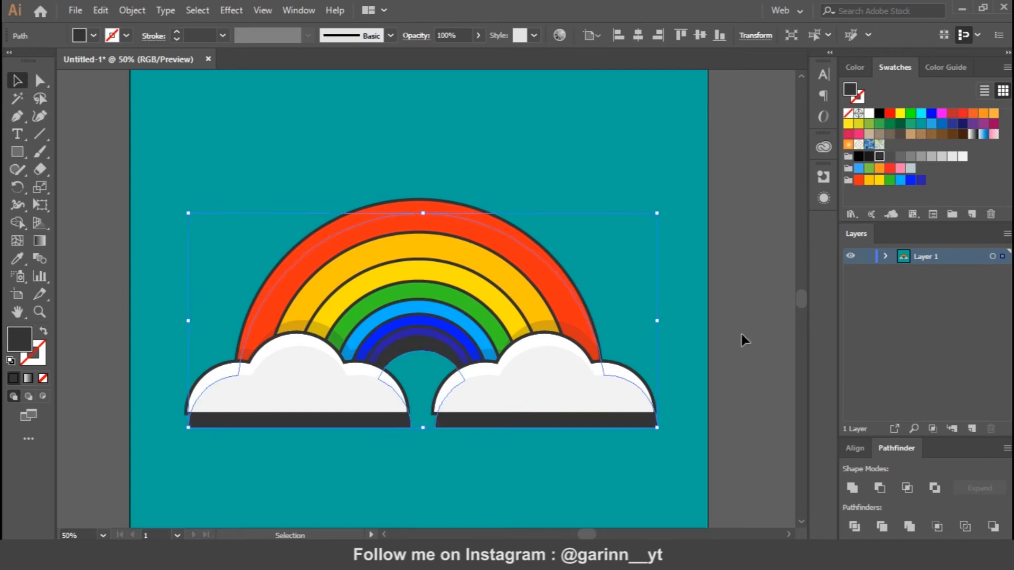
pyautogui.press('Down')
pyautogui.press('Down')
pyautogui.press('Down')
pyautogui.press('Down')
pyautogui.press('Down')
pyautogui.press('Down')
pyautogui.press('Down')
pyautogui.press('Down')
pyautogui.press('Down')
pyautogui.press('Down')
pyautogui.press('Down')
pyautogui.press('Down')
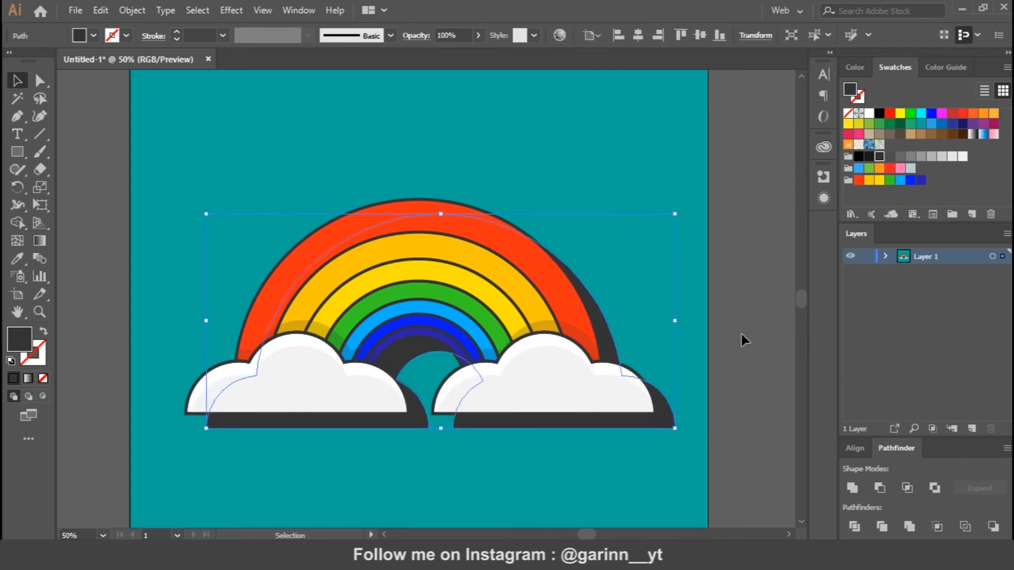
pyautogui.press('Left')
pyautogui.press('Left')
pyautogui.press('Left')
pyautogui.press('Left')
pyautogui.press('Left')
pyautogui.press('Left')
pyautogui.press('Left')
pyautogui.press('Left')
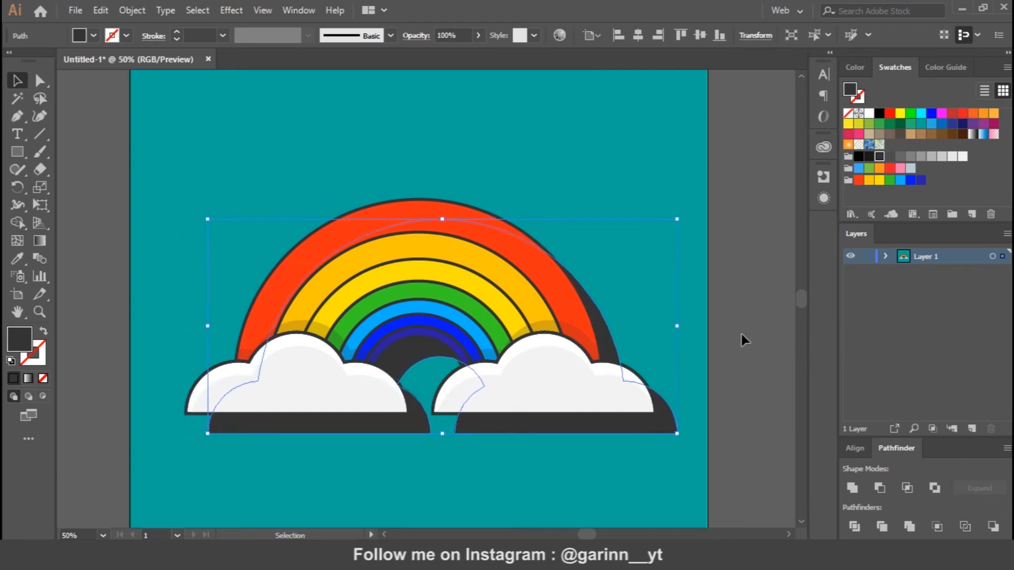
pyautogui.click(583, 494)
# Try a 20% opacity on the offset silhouette and undo it.
pyautogui.click(656, 426)
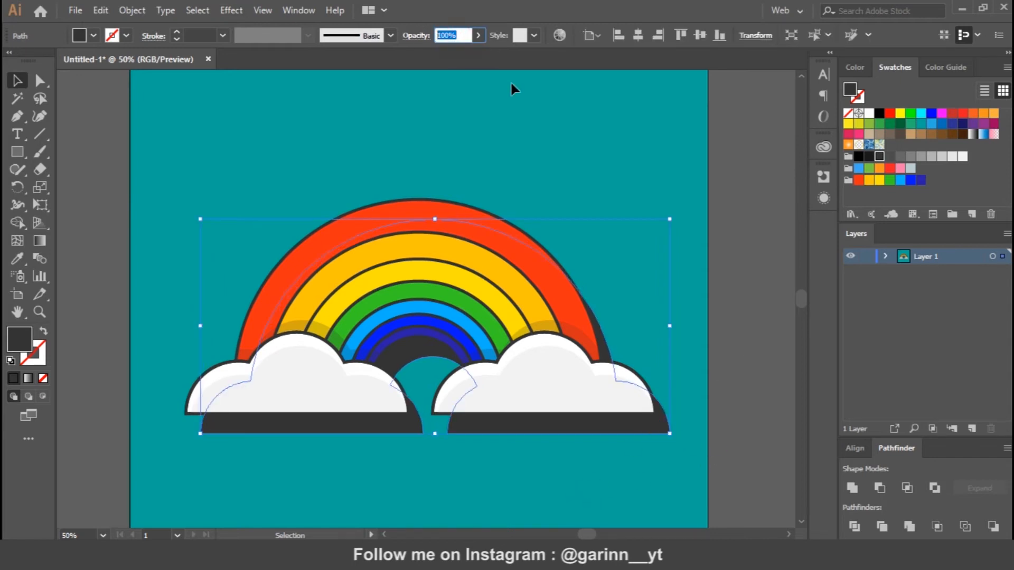
pyautogui.write('20')
pyautogui.press('Return')
pyautogui.click(679, 218)
pyautogui.hotkey('ctrl', '0')
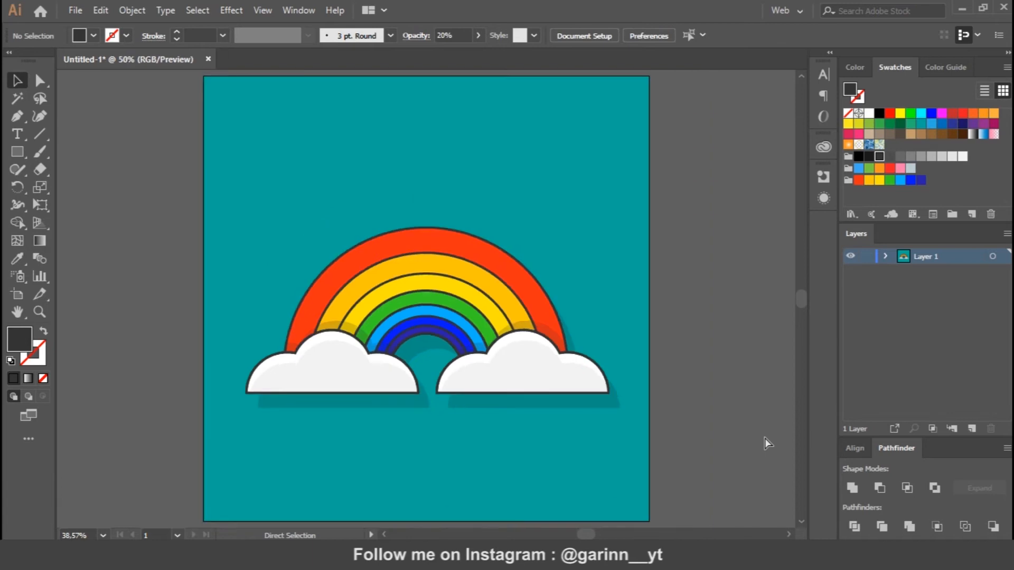
pyautogui.hotkey('ctrl', '=')
pyautogui.hotkey('ctrl', '=')
pyautogui.hotkey('ctrl', 'z')
pyautogui.hotkey('ctrl', 'z')
# Draw a dark filled wedge with the Pen tool joining the left cloud's lower-left corner to the silhouette's corner.
pyautogui.press('p')
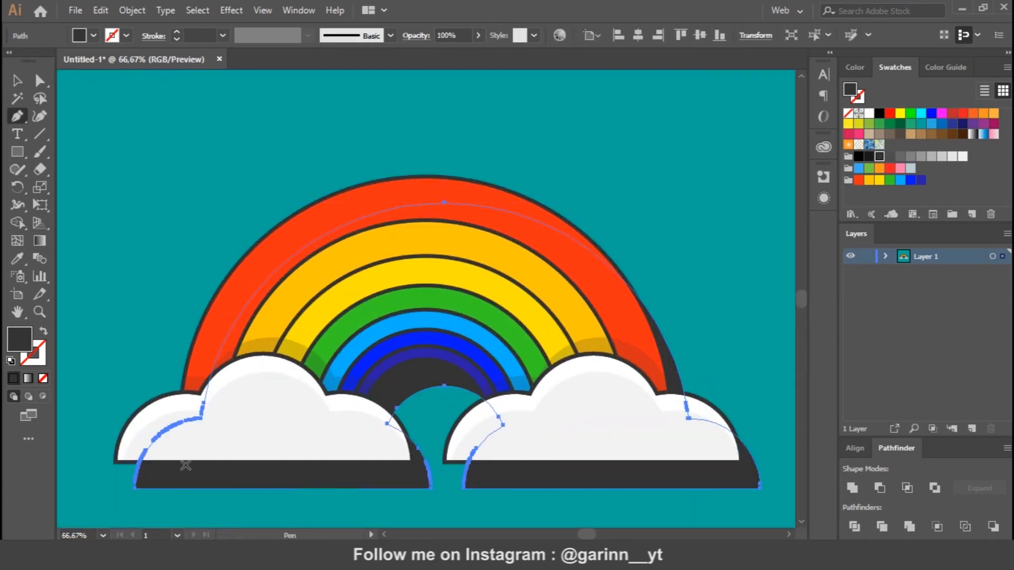
pyautogui.click(116, 463)
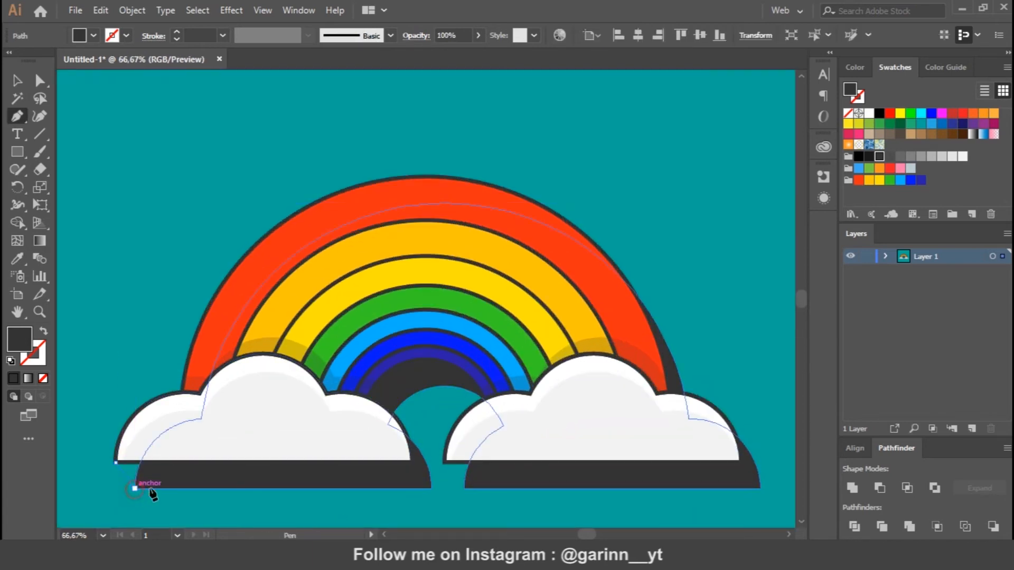
pyautogui.click(135, 489)
pyautogui.click(178, 489)
pyautogui.click(187, 444)
pyautogui.click(136, 435)
pyautogui.click(117, 463)
# Draw a matching dark wedge joining the right cloud's lower-left corner to the silhouette's corner.
pyautogui.click(445, 462)
pyautogui.click(464, 489)
pyautogui.moveTo(493, 475); pyautogui.dragTo(492, 453)
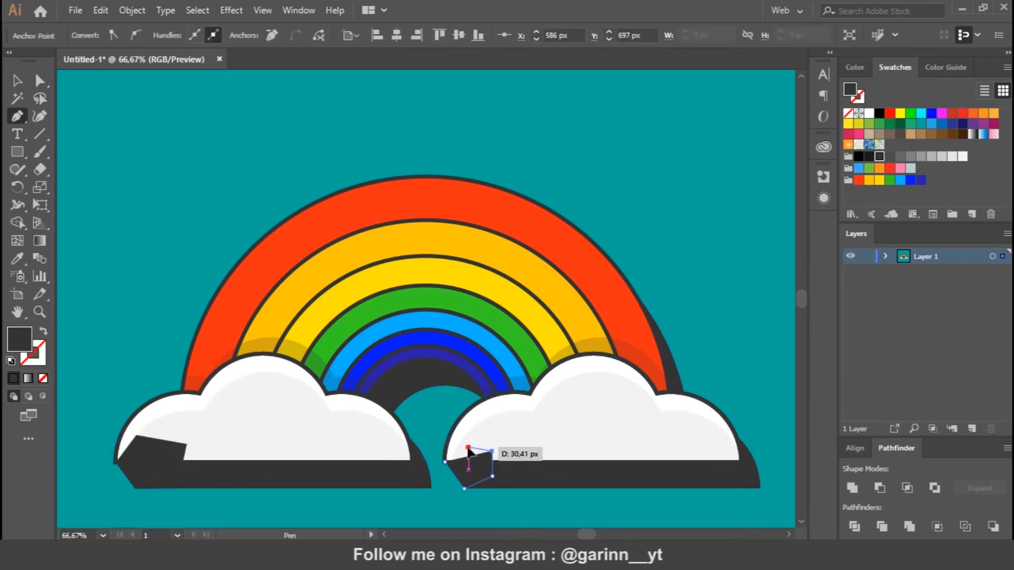
pyautogui.click(444, 462)
pyautogui.press('v')
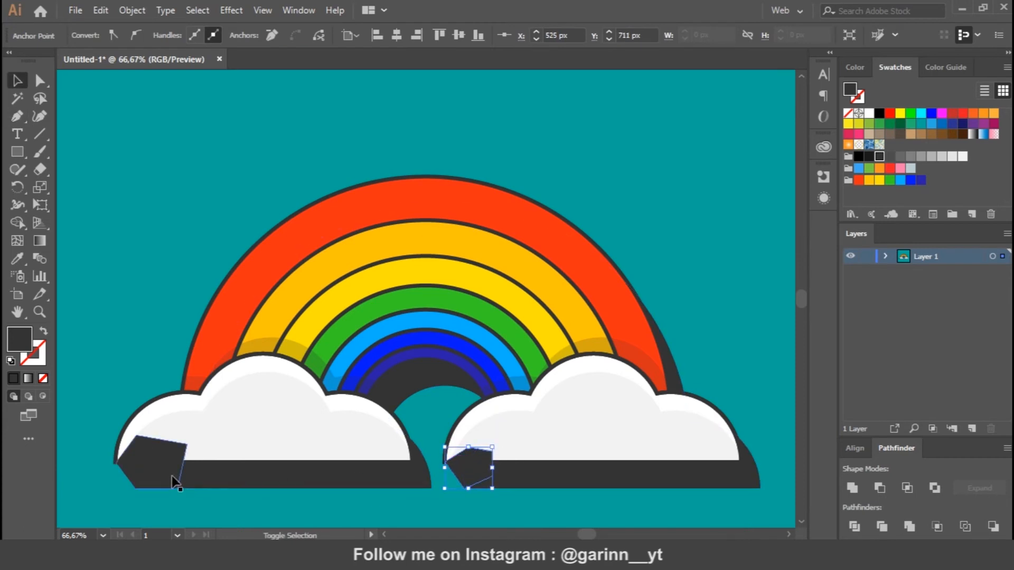
# Unite both corner wedges with the dark silhouette and arrange the merged shape behind the rainbow and clouds.
pyautogui.keyDown('shift'); pyautogui.click(174, 477); pyautogui.keyUp('shift')
pyautogui.keyDown('shift'); pyautogui.click(219, 486); pyautogui.keyUp('shift')
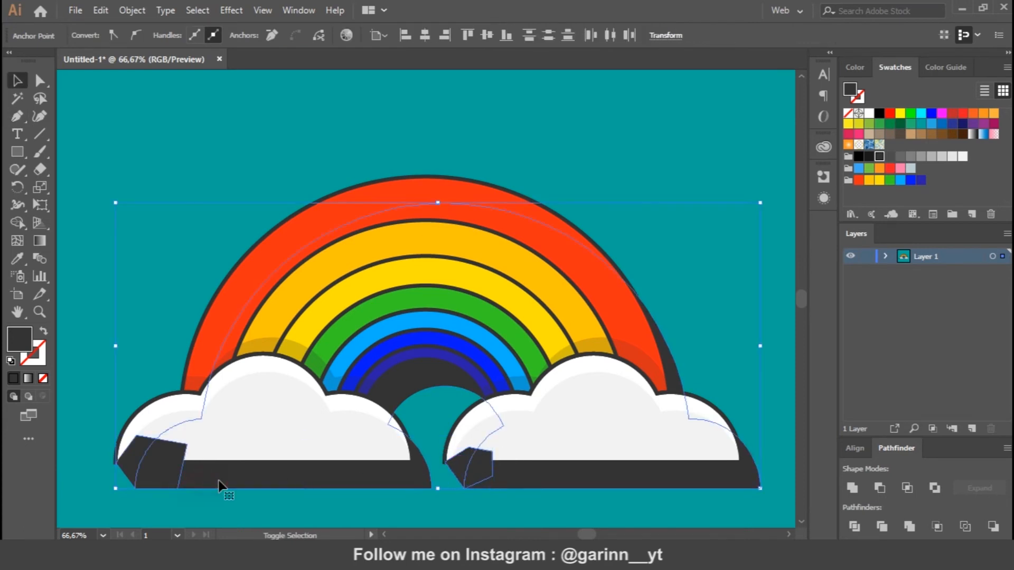
pyautogui.click(851, 492)
pyautogui.rightClick(591, 441)
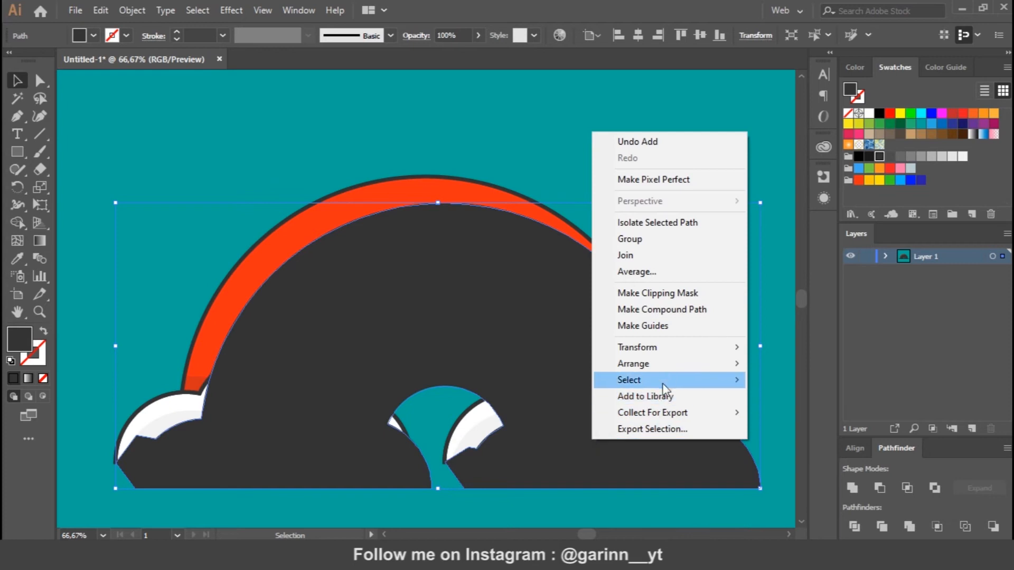
pyautogui.moveTo(669, 365)
pyautogui.click(799, 413)
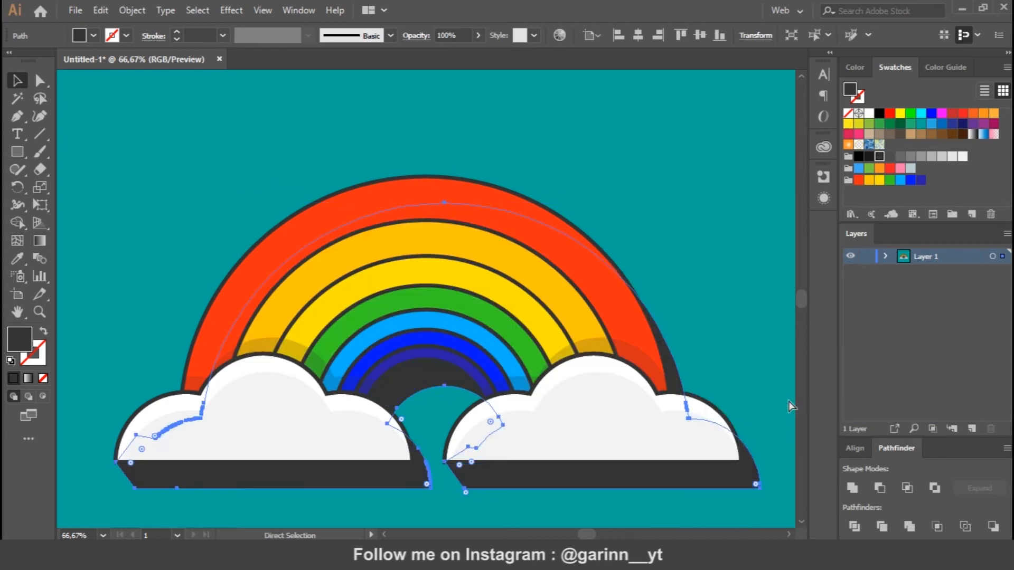
# Set the merged silhouette shadow's opacity to 20%.
pyautogui.write('20')
pyautogui.press('Return')
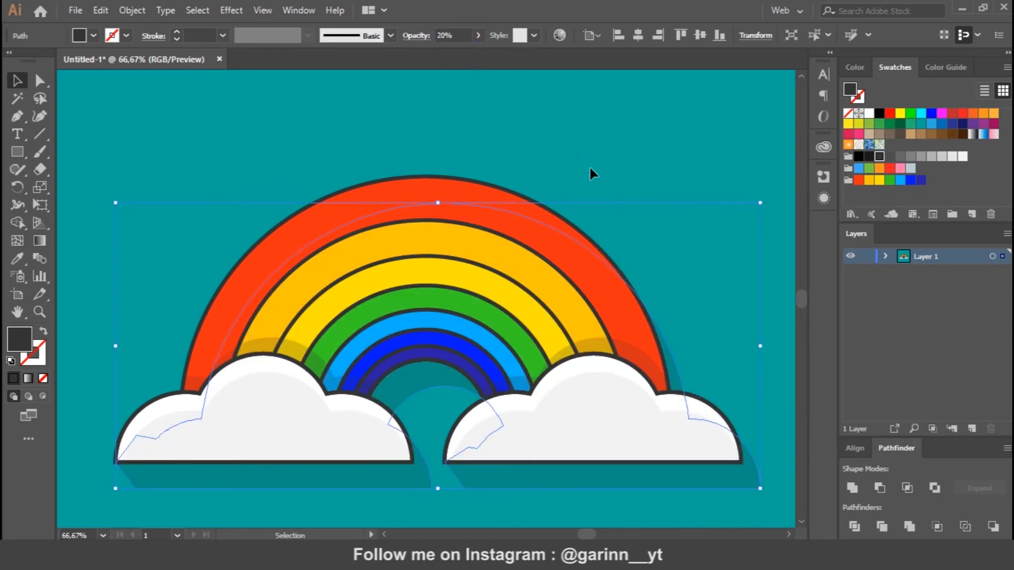
pyautogui.click(591, 157)
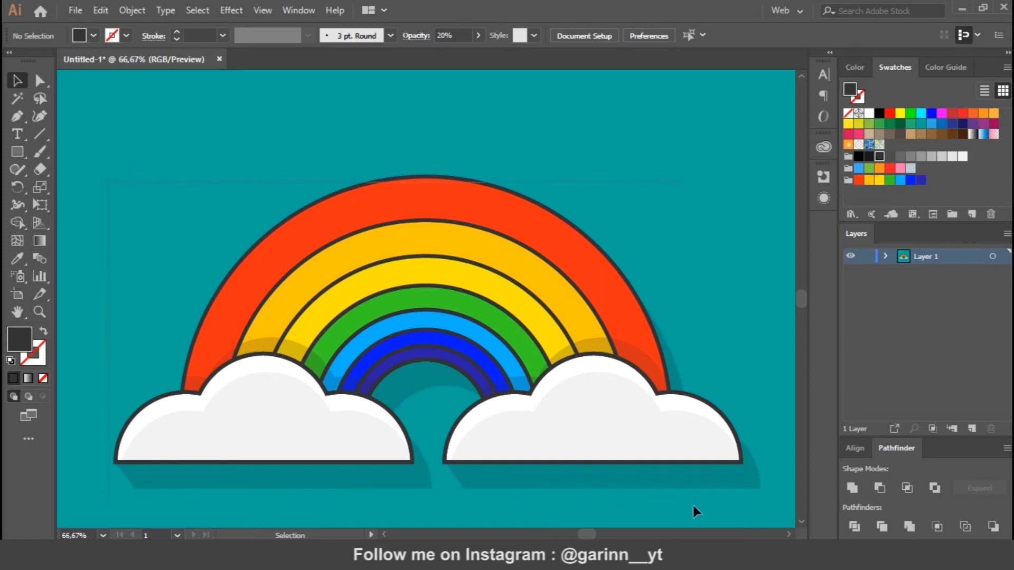
# Try to centre all the ungrouped rainbow, cloud and shadow shapes horizontally, and undo the alignment.
pyautogui.hotkey('ctrl', 'a')
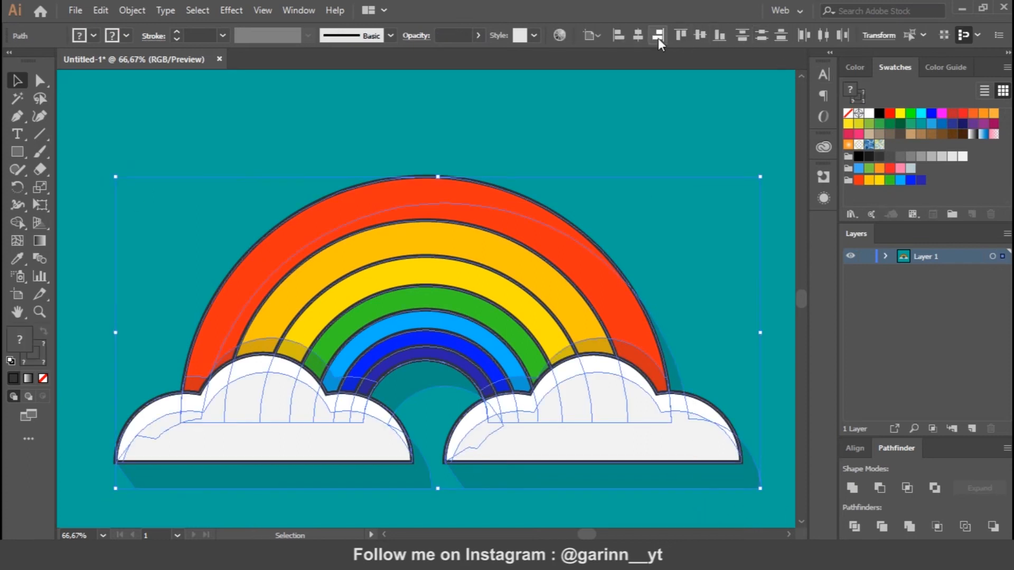
pyautogui.click(639, 33)
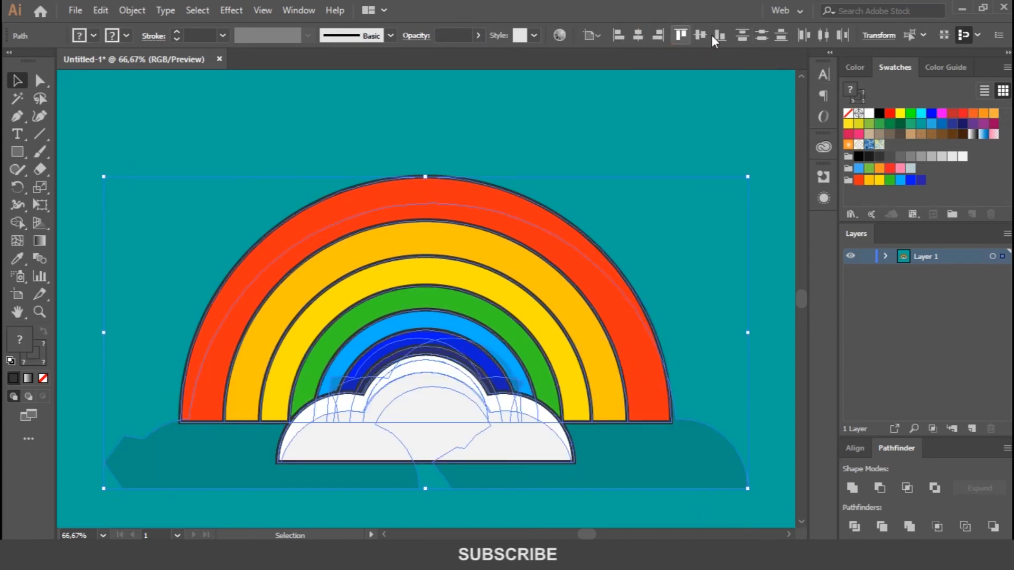
pyautogui.click(719, 259)
pyautogui.hotkey('ctrl', 'z')
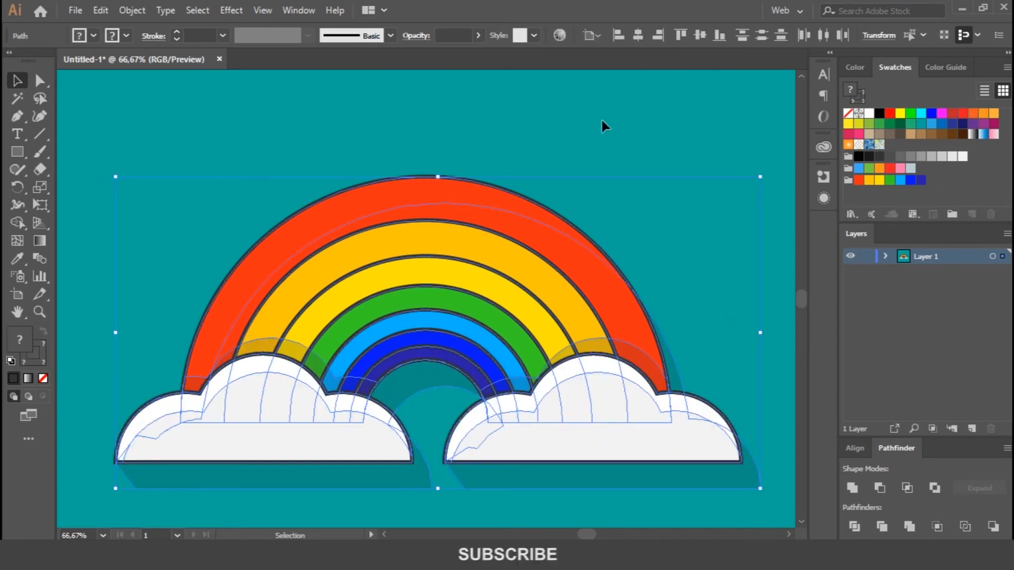
# Group the rainbow, clouds and shadow, and centre the group horizontally and vertically on the artboard.
pyautogui.hotkey('ctrl', 'g')
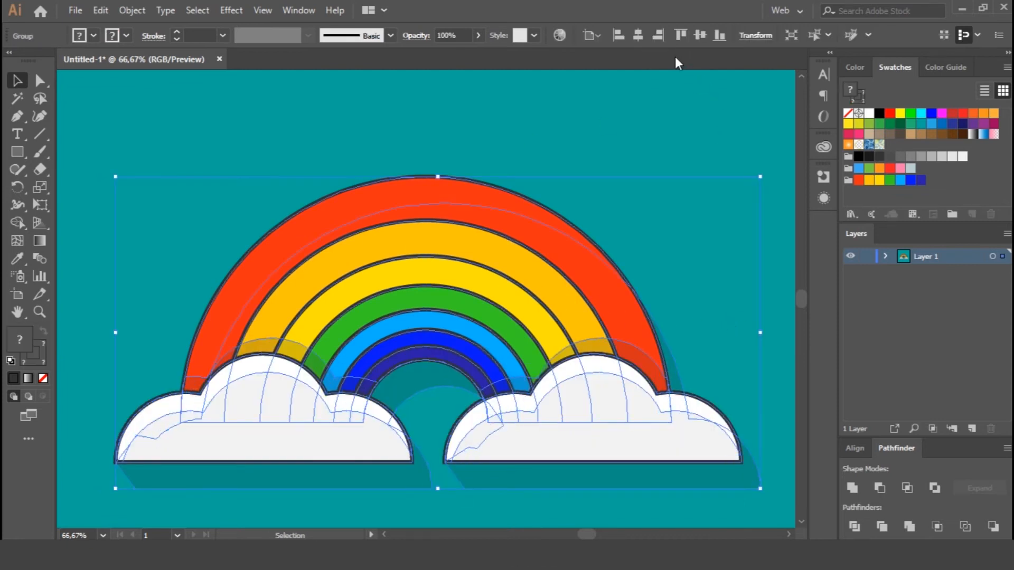
pyautogui.click(640, 38)
pyautogui.click(699, 37)
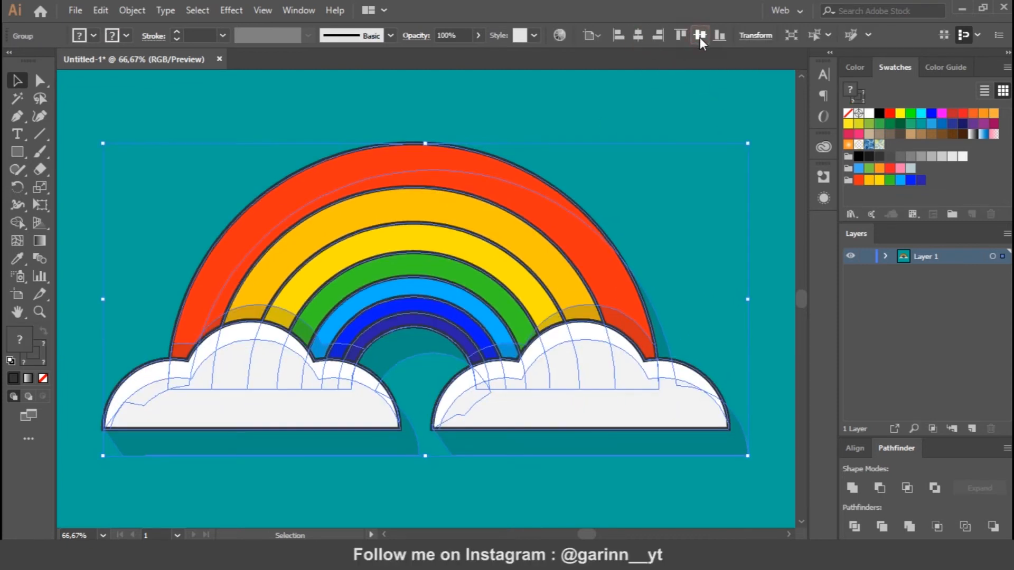
pyautogui.click(705, 245)
pyautogui.hotkey('ctrl', '-')
pyautogui.hotkey('ctrl', '-')
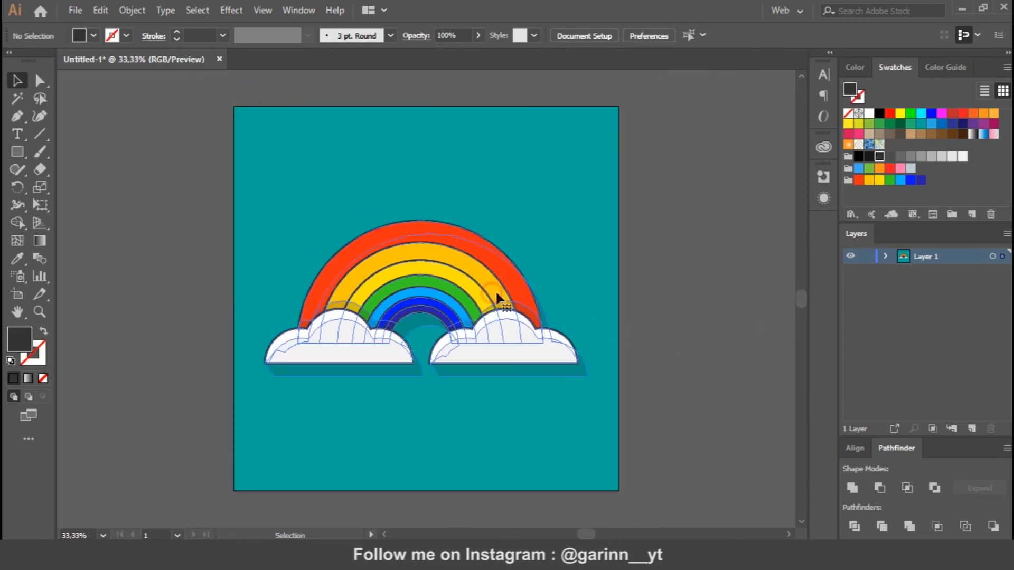
pyautogui.click(496, 295)
pyautogui.click(732, 318)
# Draw a curved path along the upper part of the red arch with the Pen tool and swap its dark fill to the stroke.
pyautogui.hotkey('ctrl', '+')
pyautogui.hotkey('ctrl', '-')
pyautogui.hotkey('ctrl', '+')
pyautogui.press('p')
pyautogui.click(264, 288)
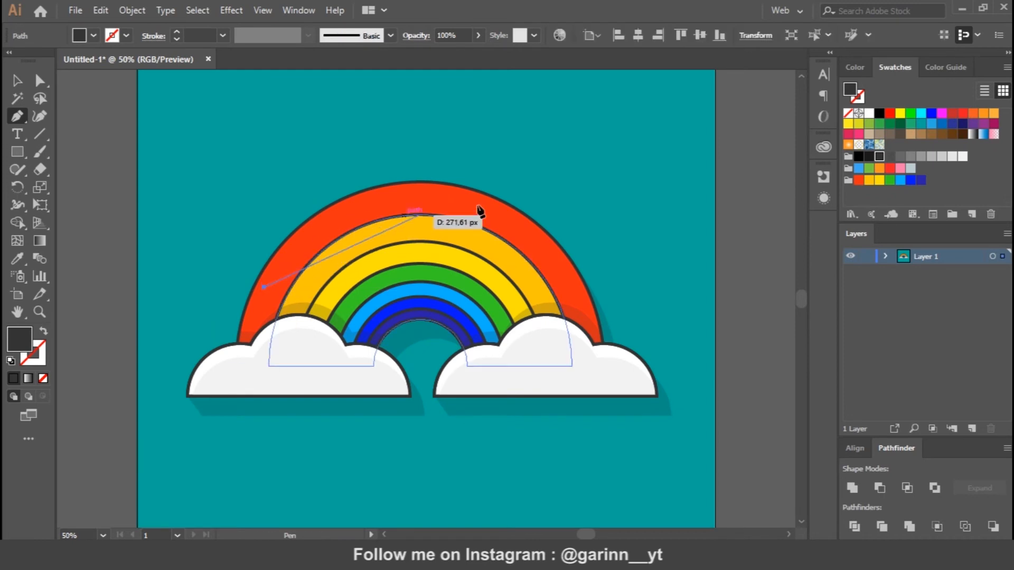
pyautogui.moveTo(533, 230); pyautogui.dragTo(555, 239)
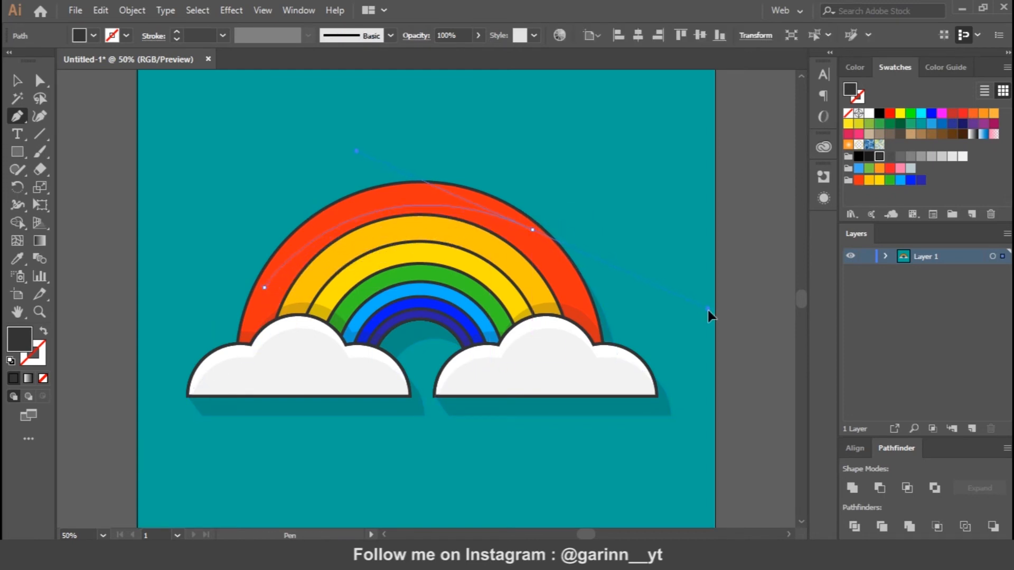
pyautogui.moveTo(701, 339); pyautogui.dragTo(690, 332)
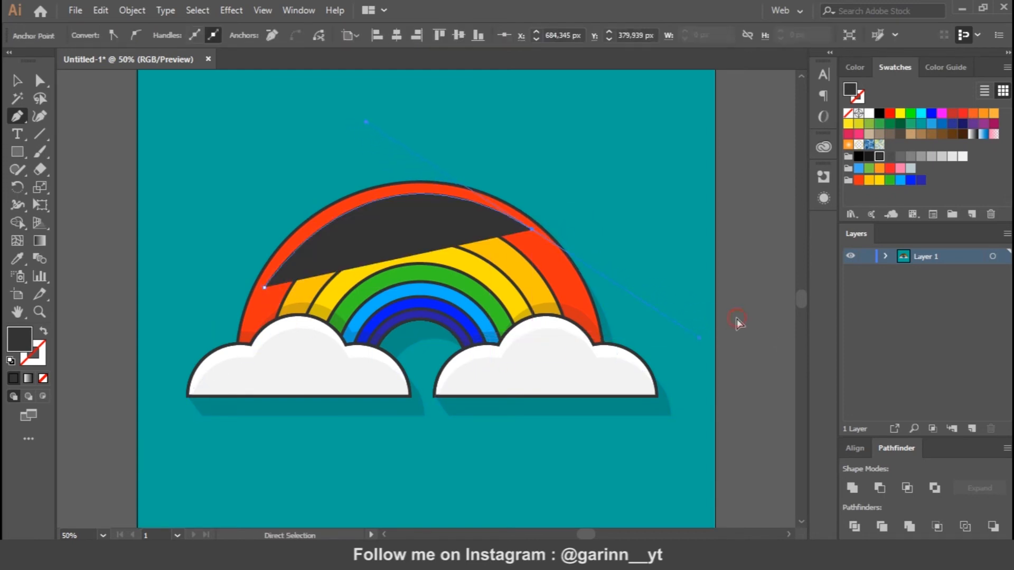
pyautogui.press('v')
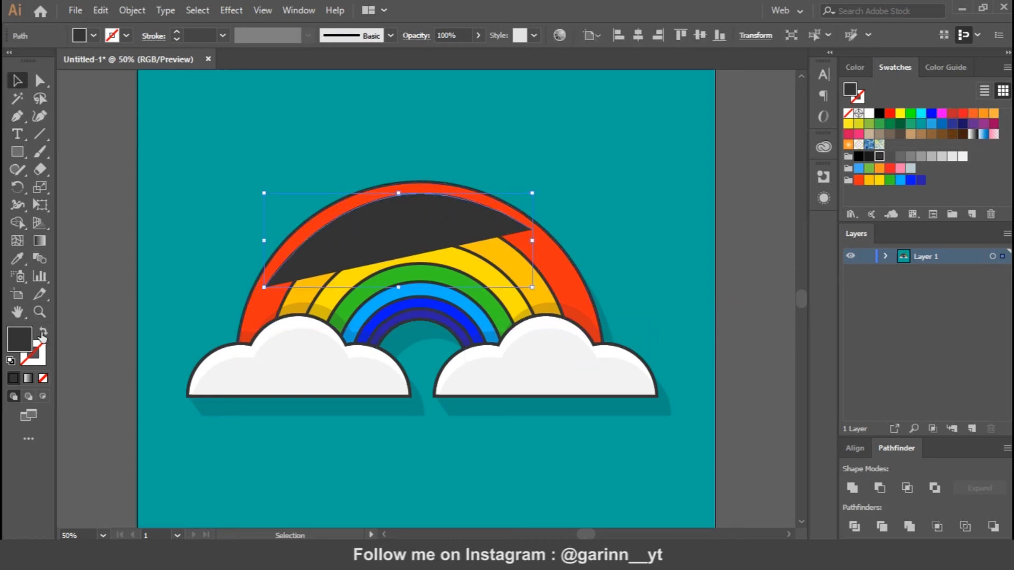
pyautogui.click(42, 332)
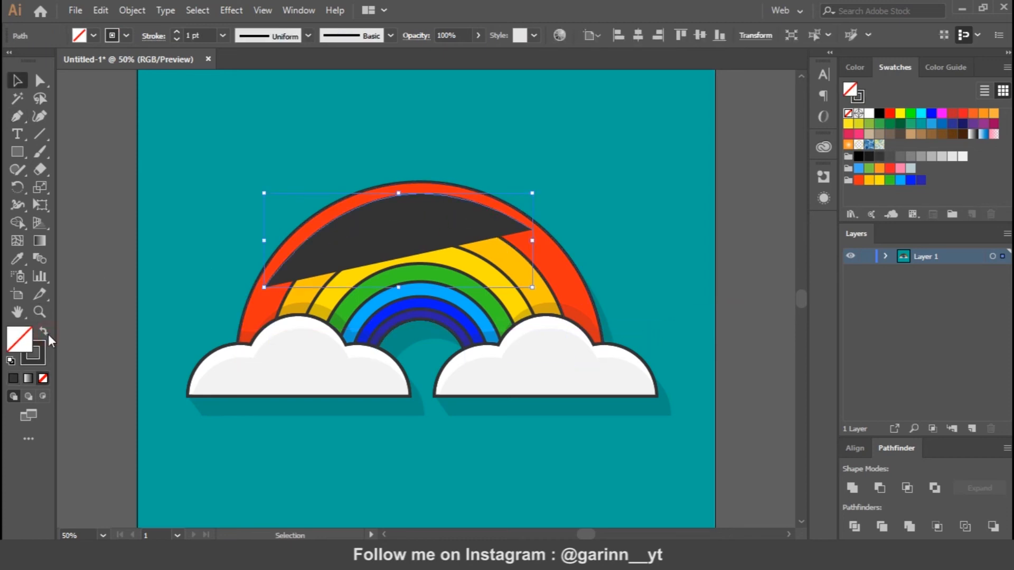
# Give the curved path on the red arch a white 20 pt stroke with no fill.
pyautogui.click(869, 114)
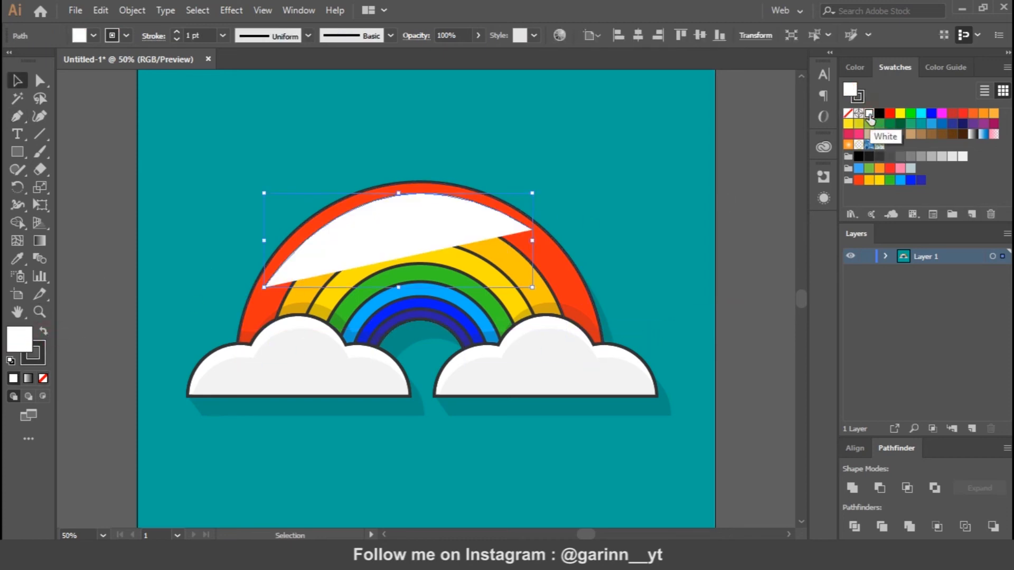
pyautogui.click(44, 334)
pyautogui.click(43, 378)
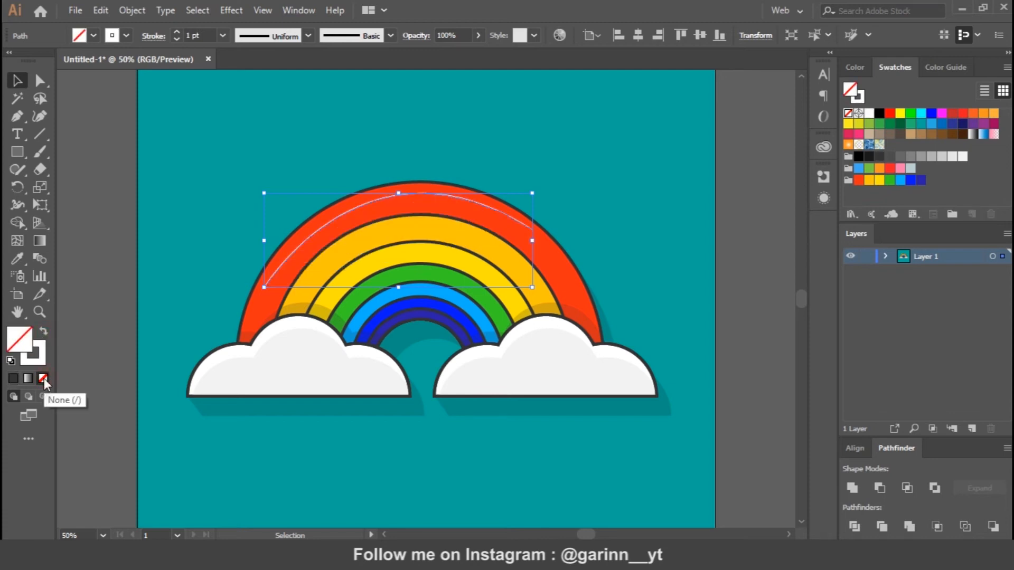
pyautogui.click(223, 35)
pyautogui.click(243, 328)
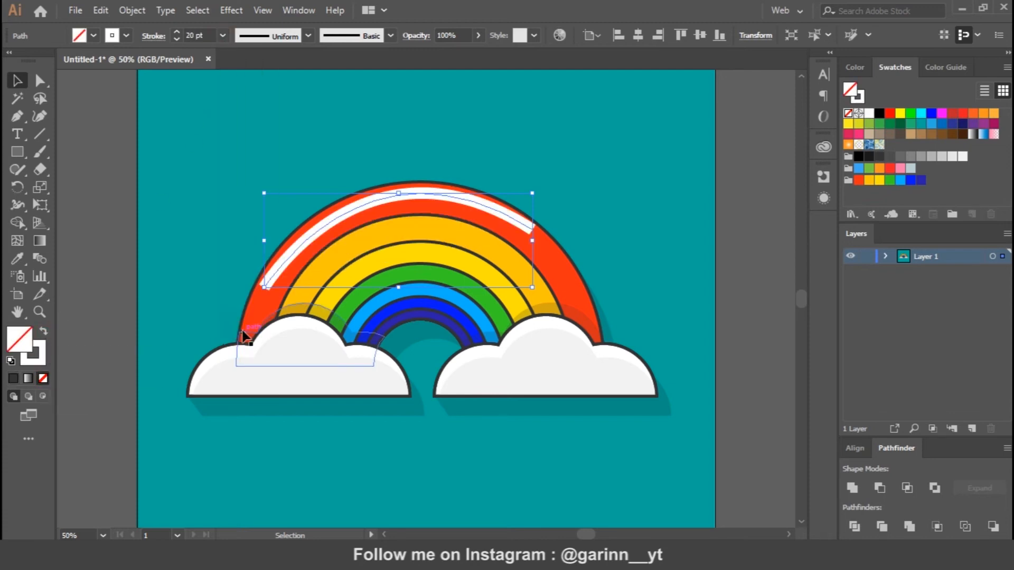
# Apply the width profile tapered at both ends to the highlight stroke and set its opacity to 20%.
pyautogui.click(308, 37)
pyautogui.click(269, 80)
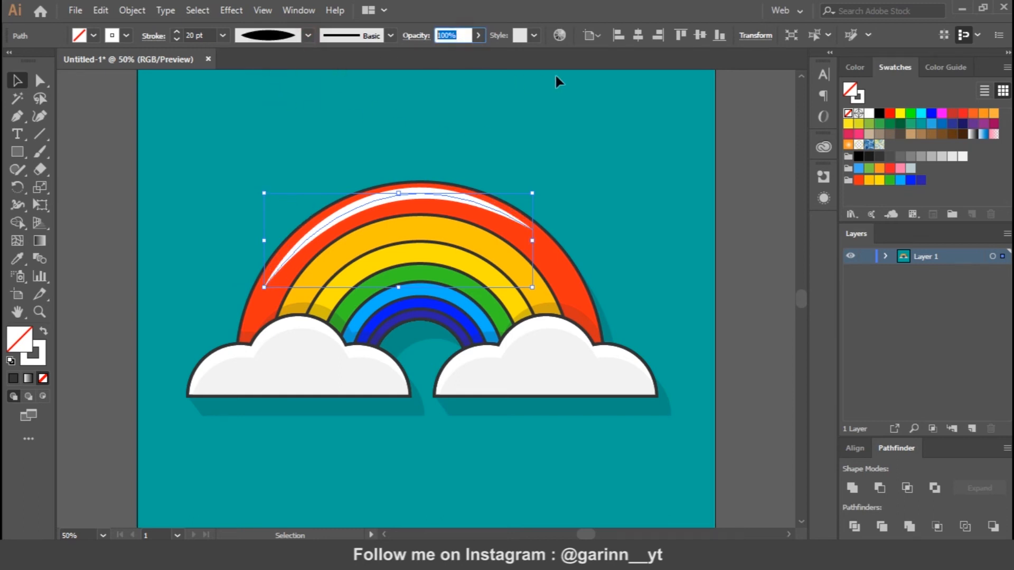
pyautogui.write('20')
pyautogui.press('Return')
pyautogui.click(626, 182)
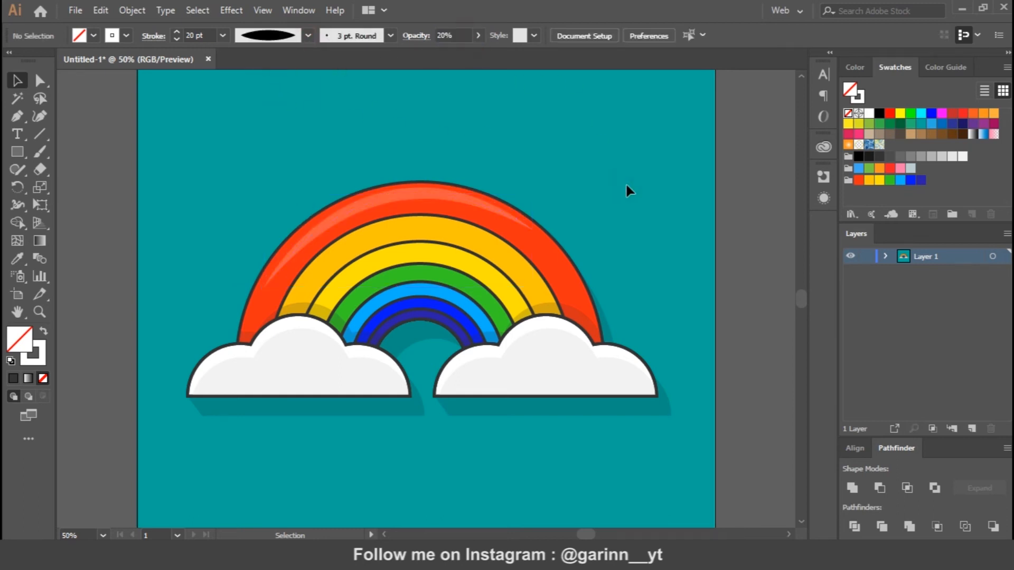
# Try an opacity of 50% on the red arch's highlight.
pyautogui.click(378, 204)
pyautogui.write('50')
pyautogui.press('Return')
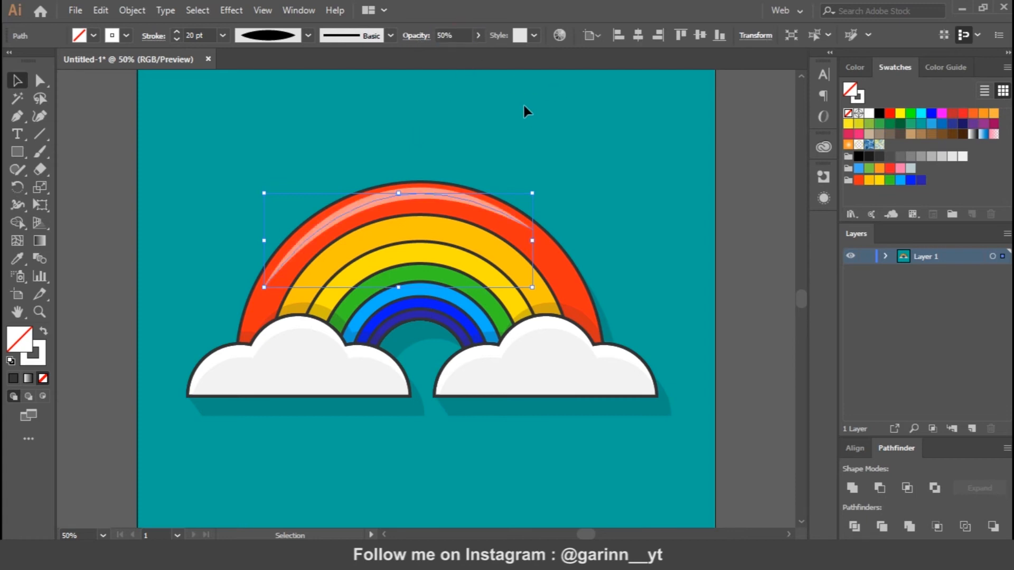
# Try the Overlay blend mode on the highlight, and settle on Lighten.
pyautogui.click(418, 37)
pyautogui.click(288, 60)
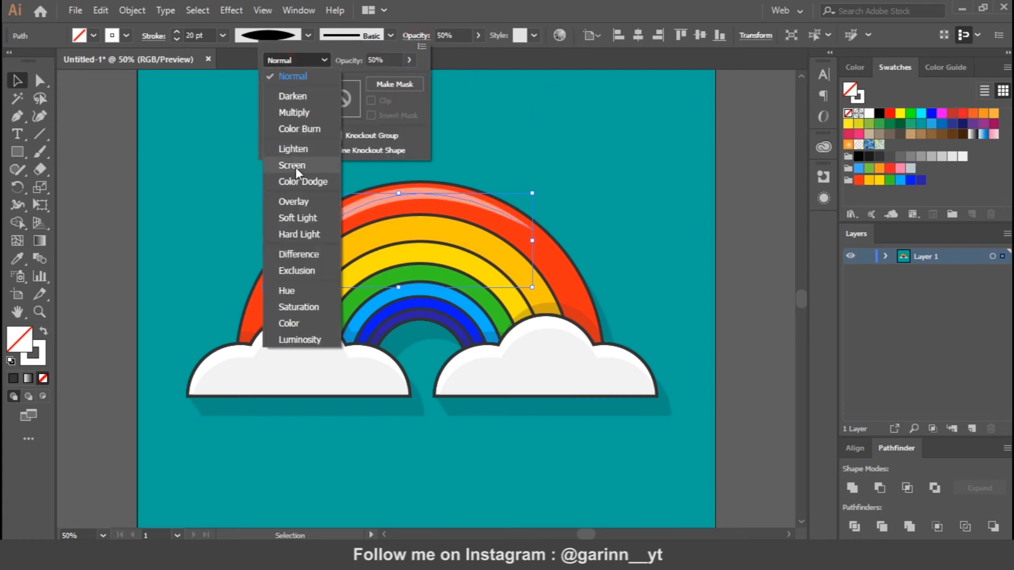
pyautogui.click(302, 202)
pyautogui.click(321, 59)
pyautogui.click(304, 151)
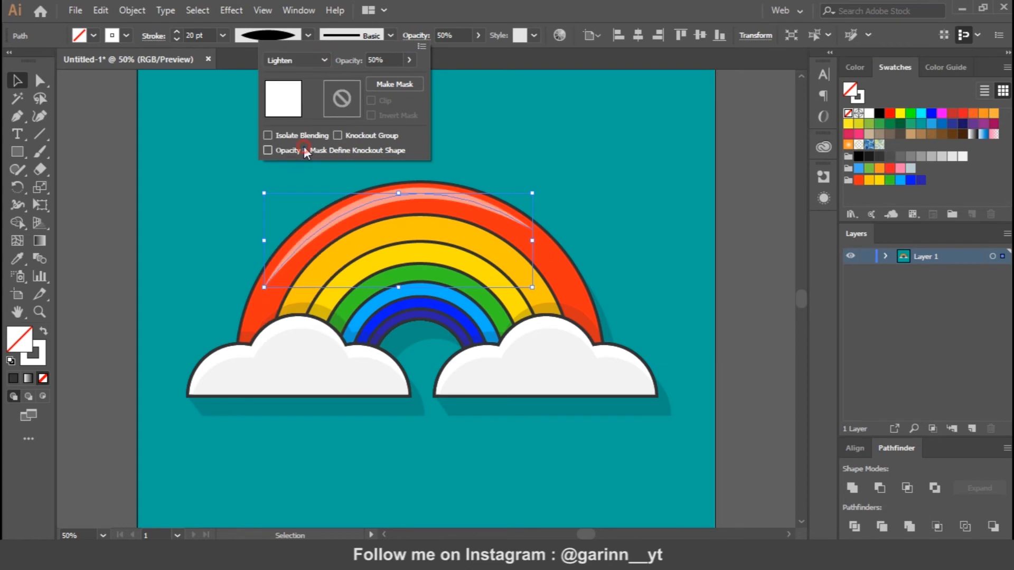
# Set the highlight's opacity to 20% and nudge it slightly up and left within the red arch.
pyautogui.click(477, 8)
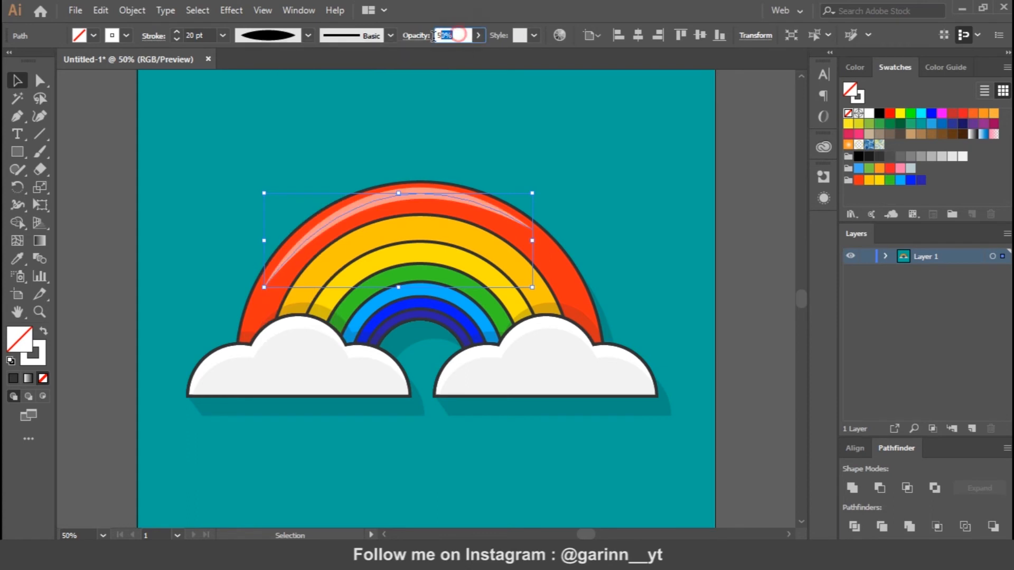
pyautogui.write('20')
pyautogui.press('Return')
pyautogui.click(638, 229)
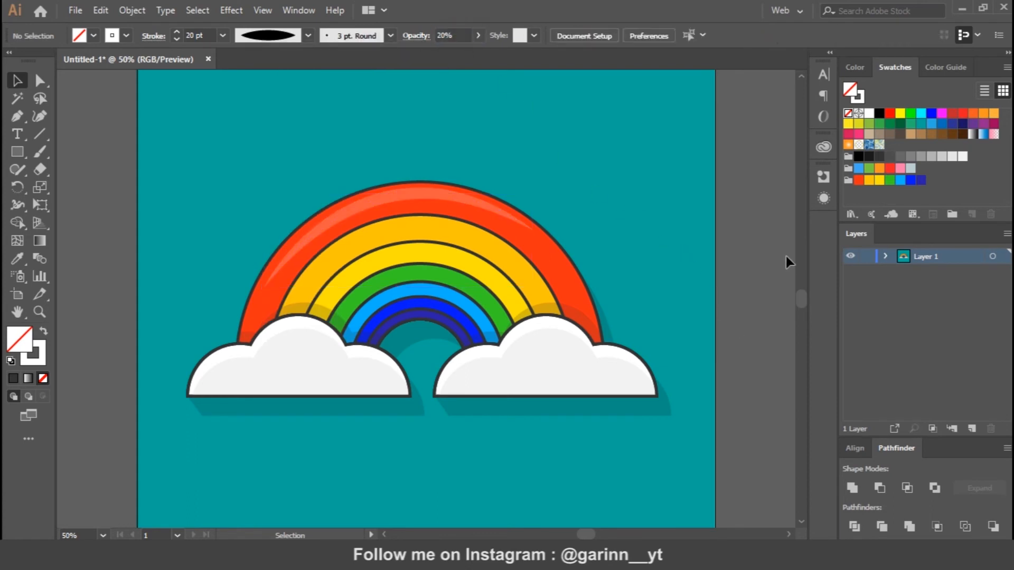
pyautogui.click(436, 205)
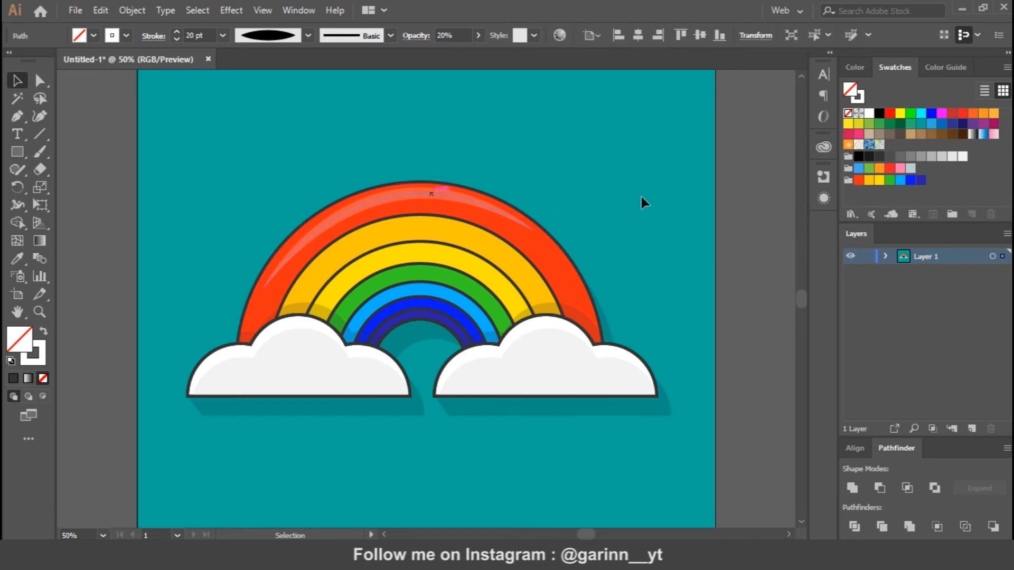
pyautogui.click(734, 231)
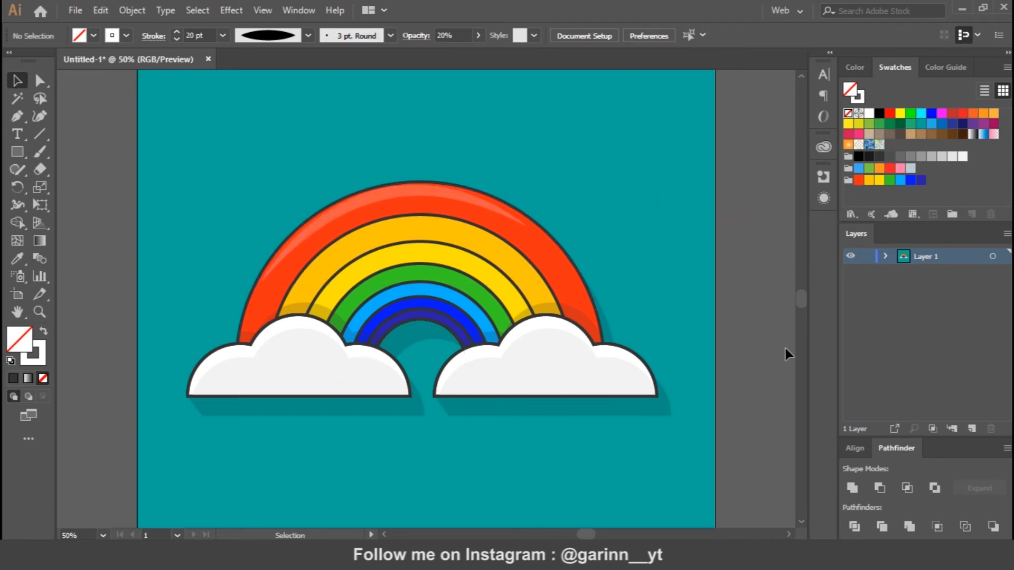
# Draw a small circle on the background beside the rainbow's upper right, with a white fill and no stroke.
pyautogui.hotkey('ctrl', '0')
pyautogui.hotkey('ctrl', '+')
pyautogui.moveTo(24, 155); pyautogui.dragTo(88, 185)
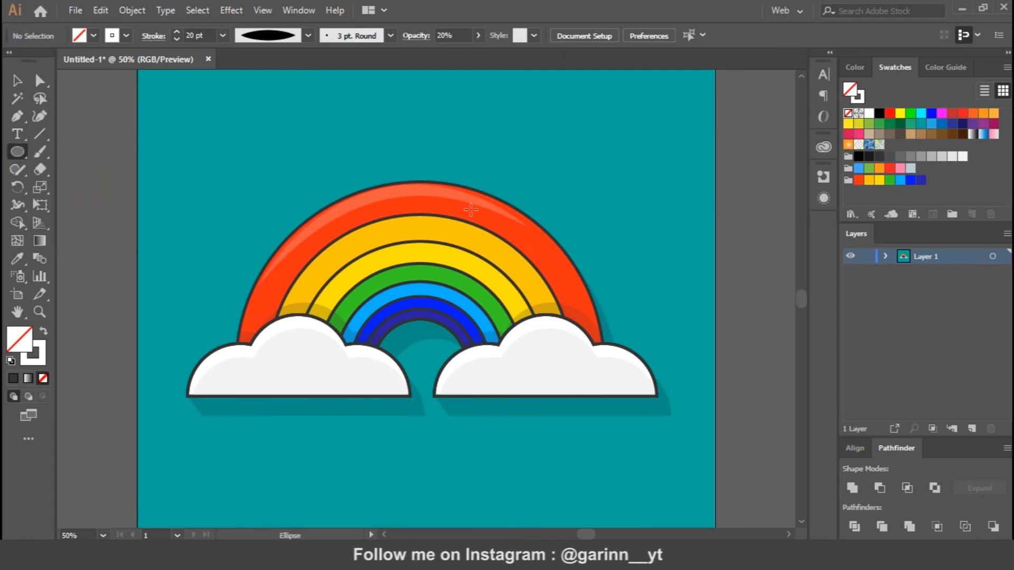
pyautogui.moveTo(587, 212); pyautogui.dragTo(599, 223)
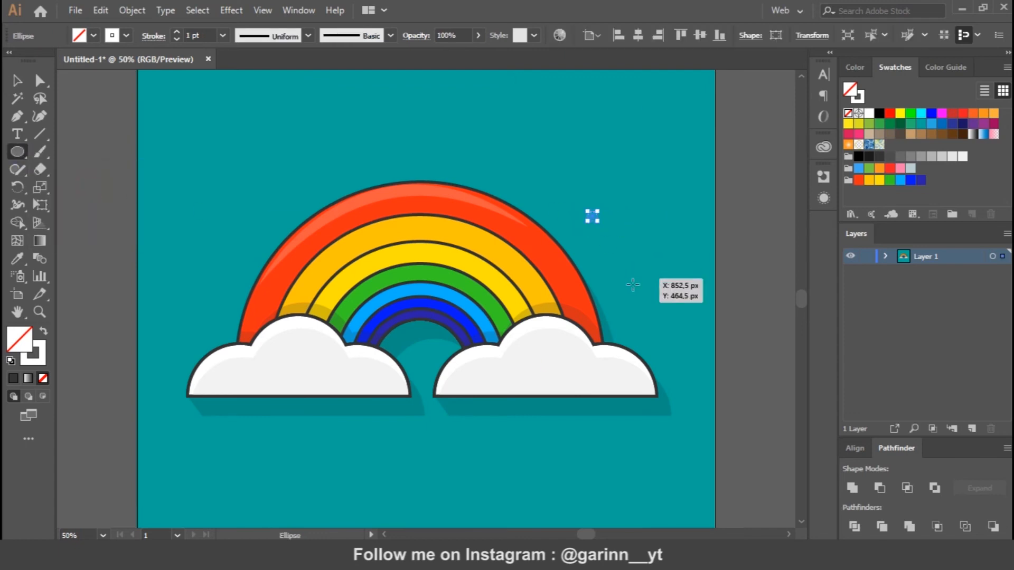
pyautogui.click(43, 333)
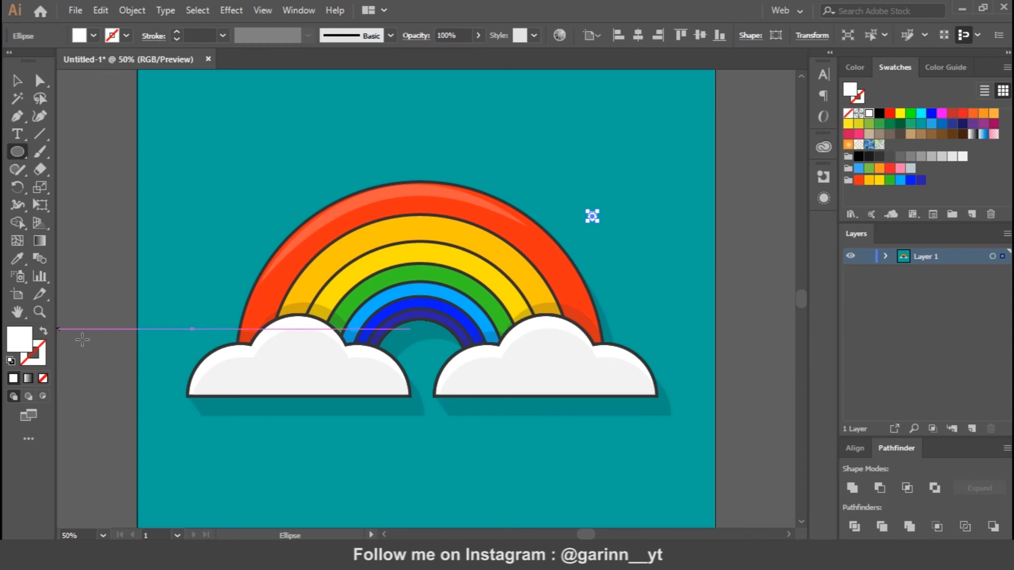
# Give the small circle the artwork's dark 5 pt outline with the Eyedropper, and a white fill.
pyautogui.press('i')
pyautogui.click(499, 344)
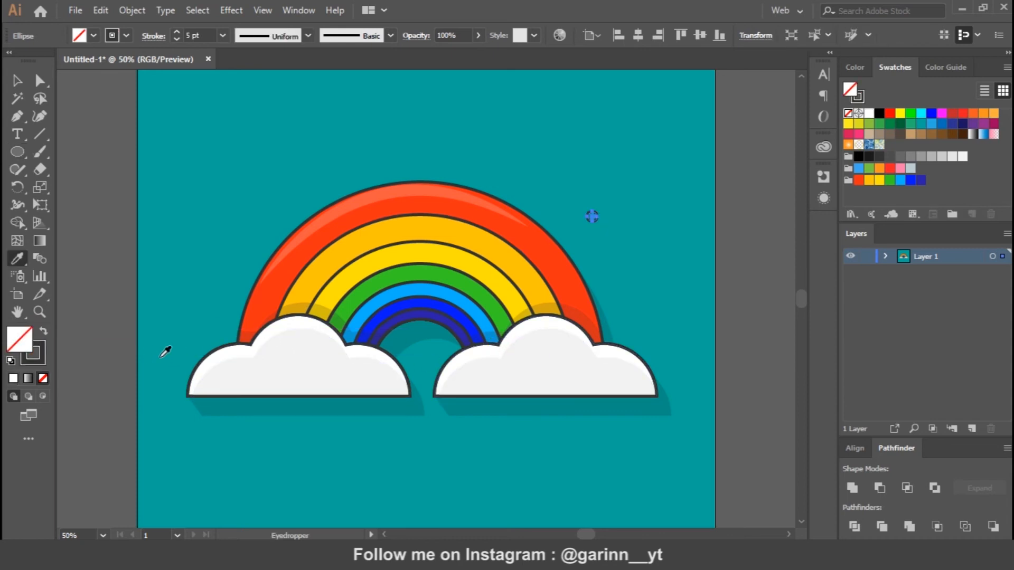
pyautogui.click(482, 352)
pyautogui.press('v')
pyautogui.click(683, 217)
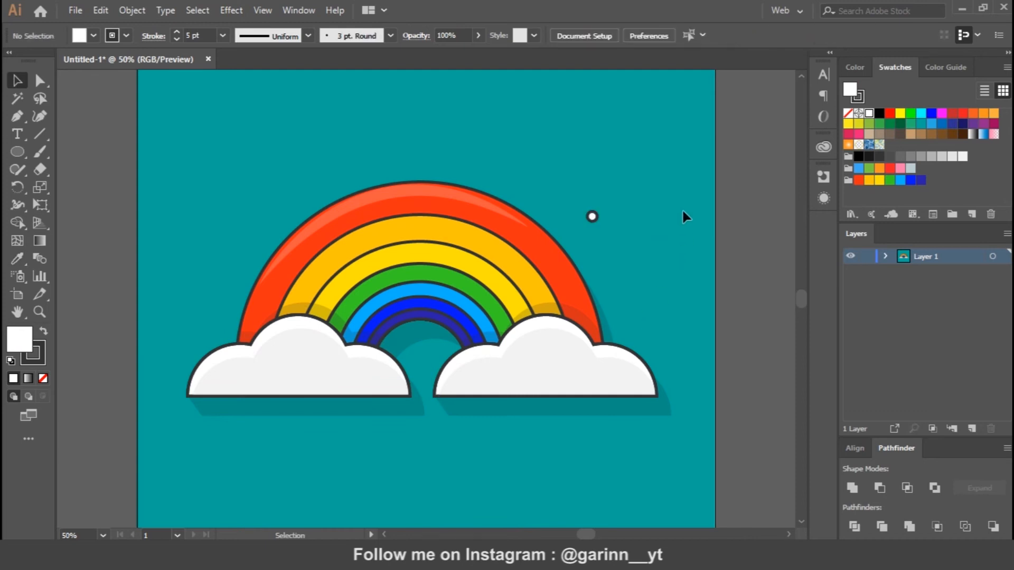
# Place three copies of the small circle left of the rainbow and remove the outline from the one nearest the red arch.
pyautogui.moveTo(593, 217); pyautogui.dragTo(236, 263)
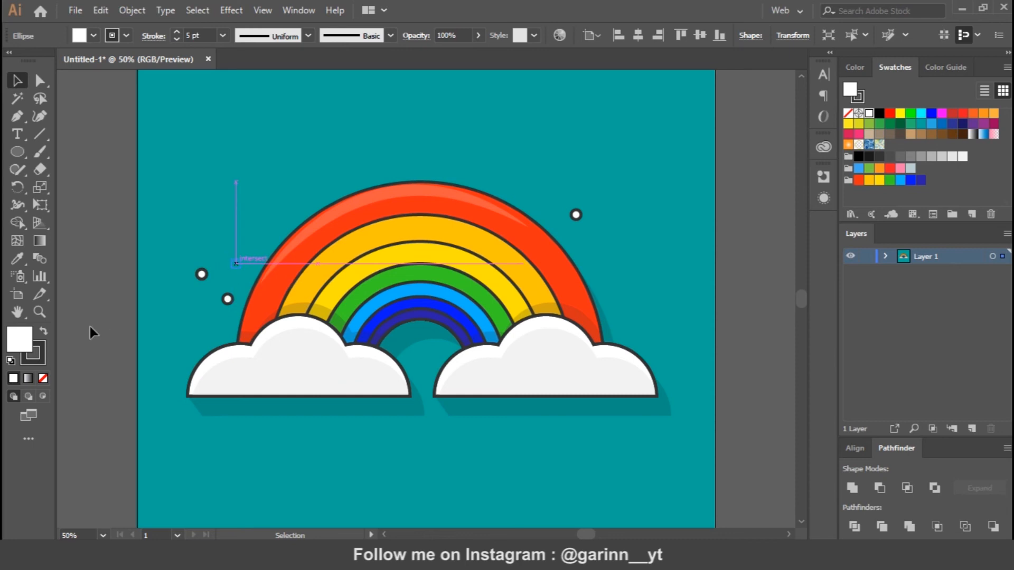
pyautogui.click(42, 351)
pyautogui.click(44, 378)
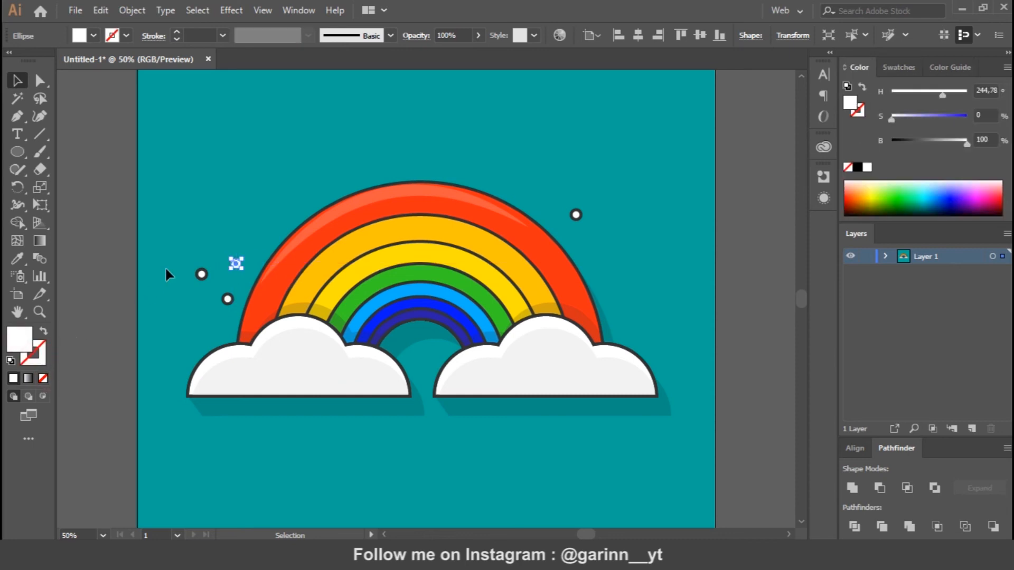
pyautogui.click(214, 243)
# Fill the small circle without an outline with the rainbow's red swatch.
pyautogui.click(236, 264)
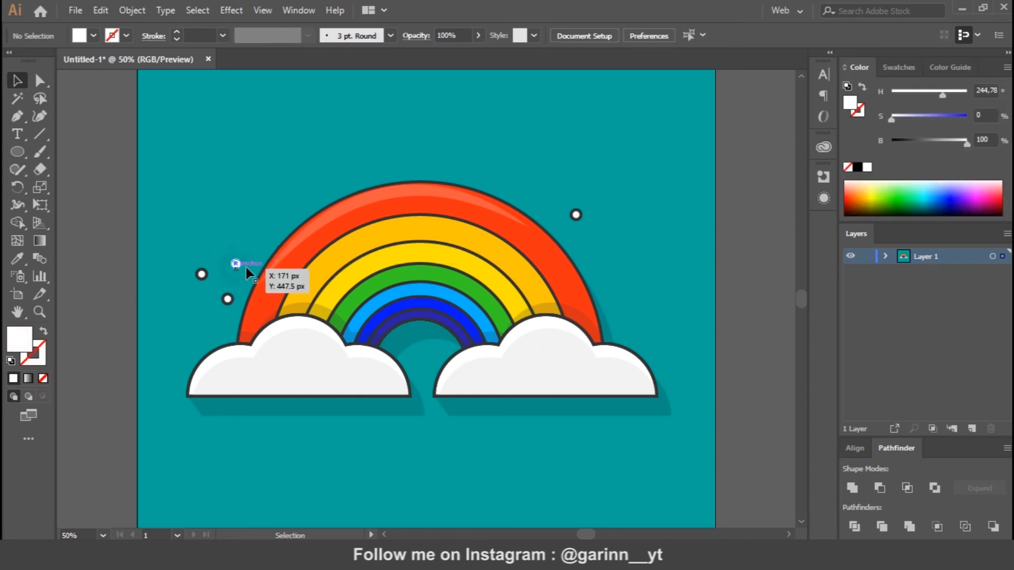
pyautogui.hotkey('ctrl', '1')
pyautogui.moveTo(439, 312); pyautogui.dragTo(437, 308)
pyautogui.click(896, 67)
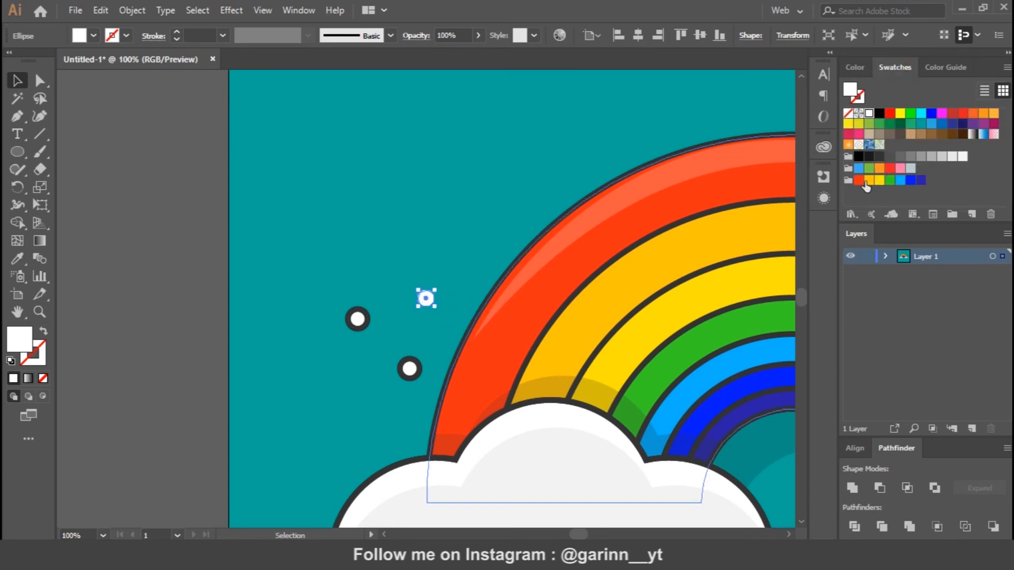
pyautogui.click(863, 181)
pyautogui.click(493, 244)
# Fill the lowest outlined circle beside the rainbow with the yellow-orange swatch R=255 G=195 B=10.
pyautogui.click(411, 379)
pyautogui.click(869, 181)
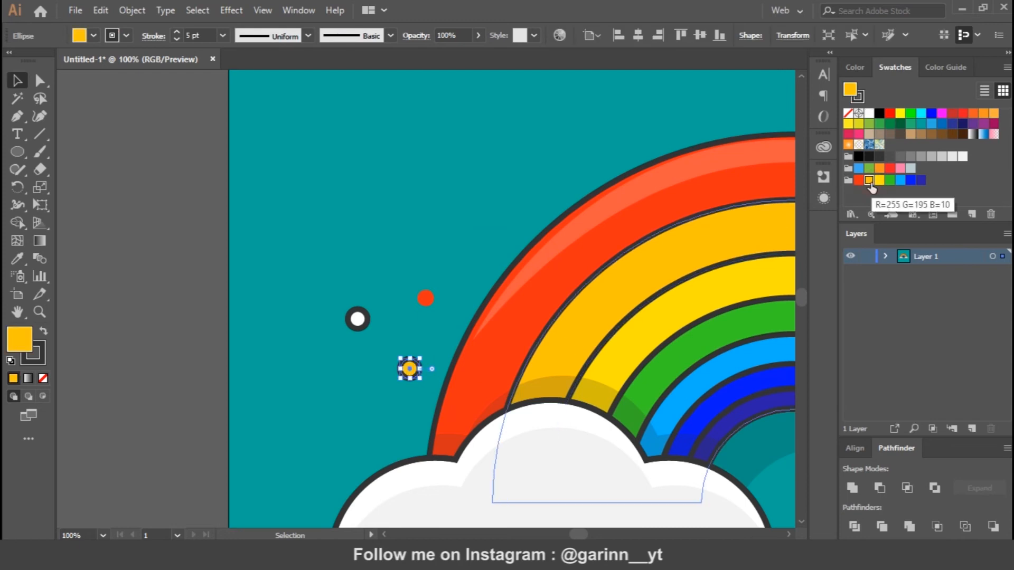
pyautogui.click(391, 255)
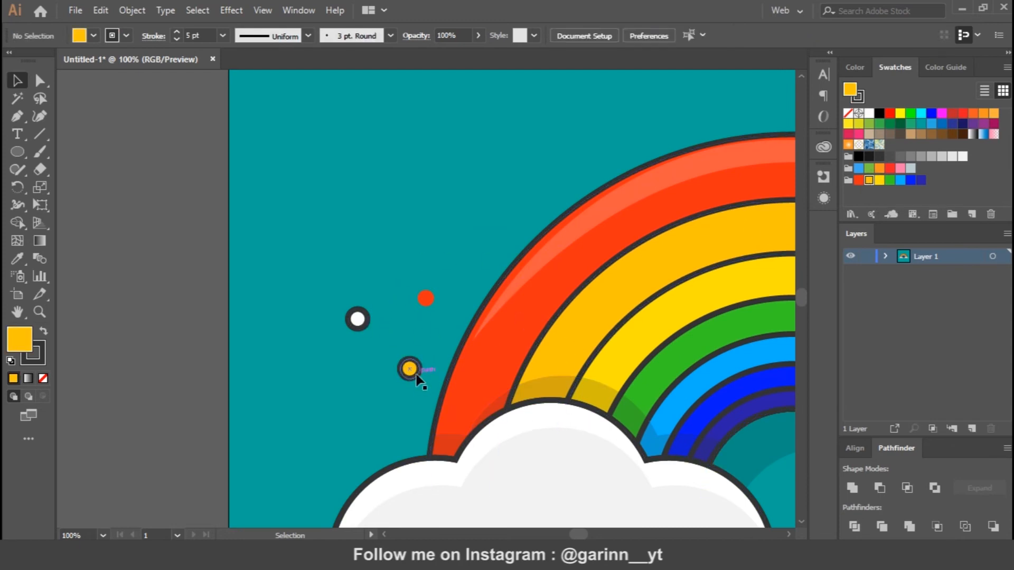
# Duplicate the yellow-orange and red circles onto the background near the white circle at the rainbow's upper right.
pyautogui.hotkey('ctrl', '-')
pyautogui.hotkey('ctrl', '-')
pyautogui.moveTo(529, 322)
pyautogui.mouseDown()
pyautogui.moveTo(474, 353)
pyautogui.moveTo(358, 382)
pyautogui.mouseUp()
pyautogui.moveTo(254, 359); pyautogui.dragTo(637, 235)
pyautogui.click(328, 351)
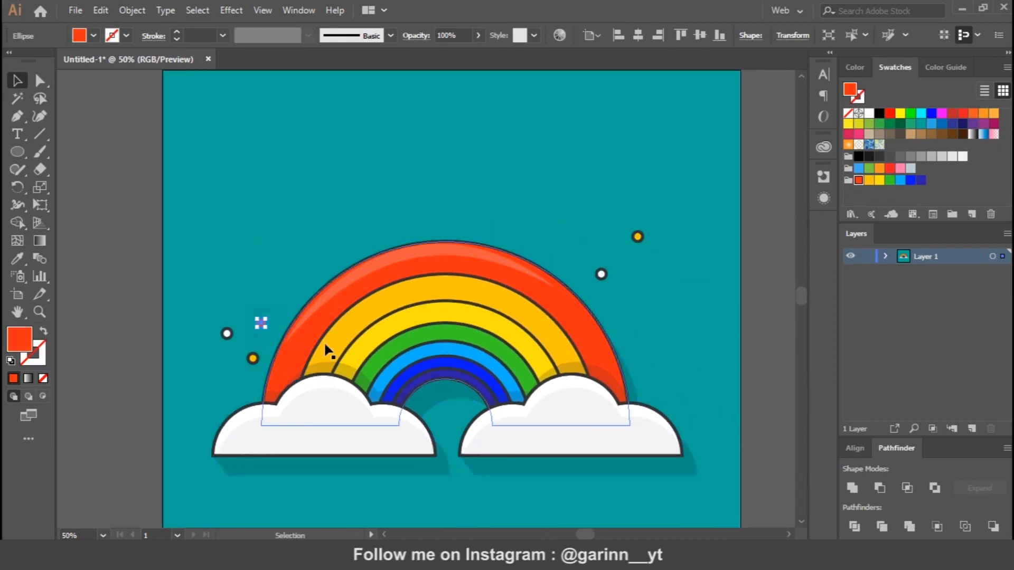
pyautogui.moveTo(261, 323); pyautogui.dragTo(594, 244)
# Draw a winding path above the red arch's left shoulder with the Pen tool, and swap its red fill to the stroke.
pyautogui.press('p')
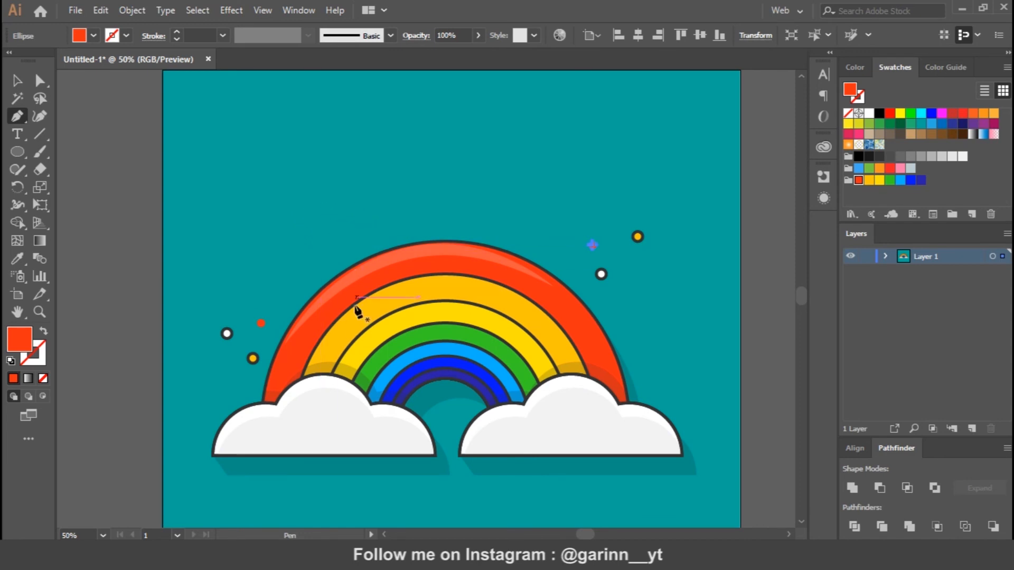
pyautogui.moveTo(321, 236); pyautogui.dragTo(365, 195)
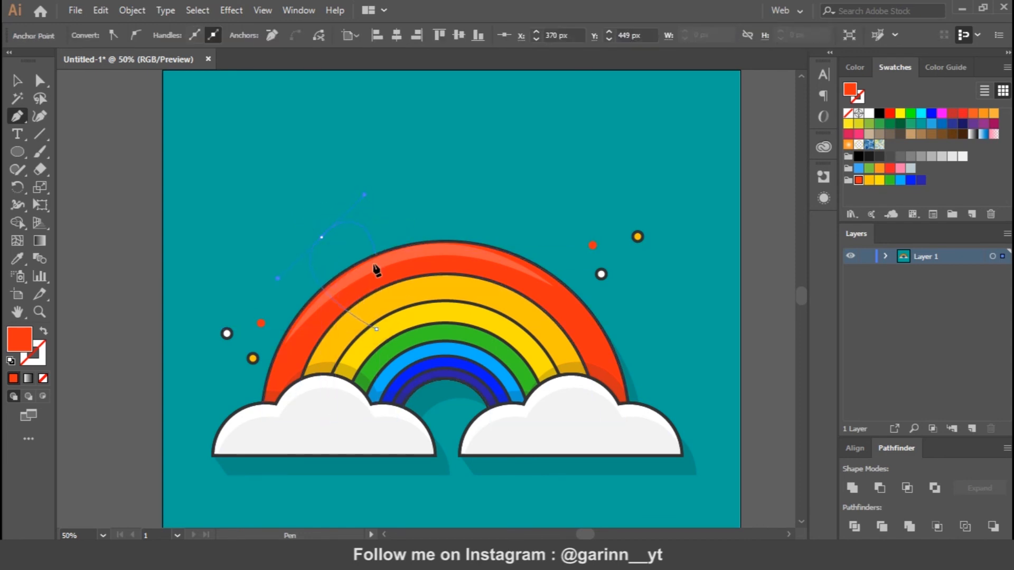
pyautogui.moveTo(366, 167); pyautogui.dragTo(338, 154)
pyautogui.hotkey('shift', 'x')
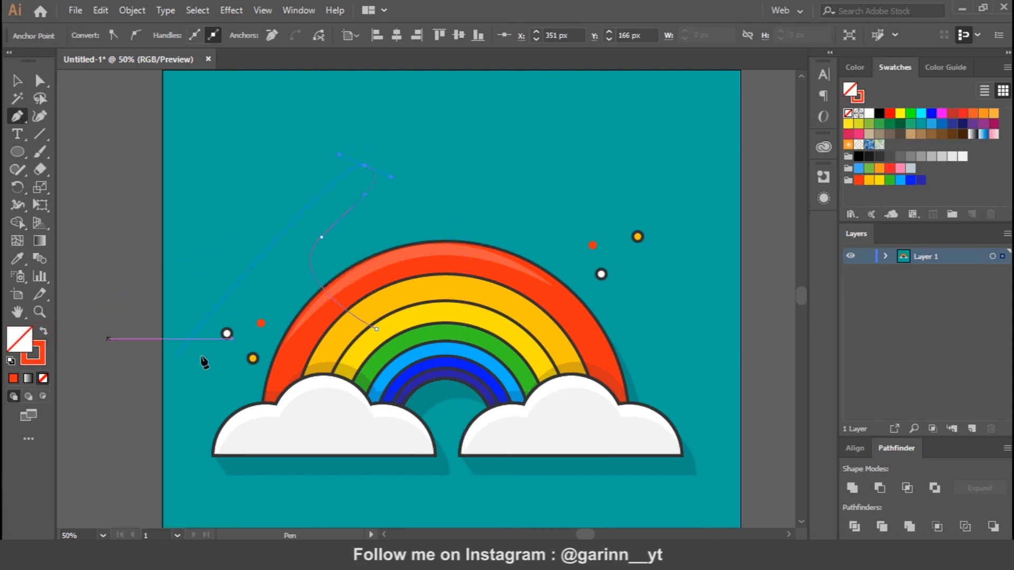
# Reshape the winding path's anchor points and handles into a smooth, compact S-shaped curve.
pyautogui.moveTo(340, 154); pyautogui.dragTo(327, 121)
pyautogui.moveTo(321, 237); pyautogui.dragTo(345, 245)
pyautogui.moveTo(365, 167)
pyautogui.mouseDown()
pyautogui.moveTo(321, 187)
pyautogui.moveTo(335, 211)
pyautogui.moveTo(361, 186)
pyautogui.mouseUp()
pyautogui.moveTo(377, 329); pyautogui.dragTo(370, 292)
pyautogui.moveTo(303, 286); pyautogui.dragTo(263, 281)
pyautogui.press('v')
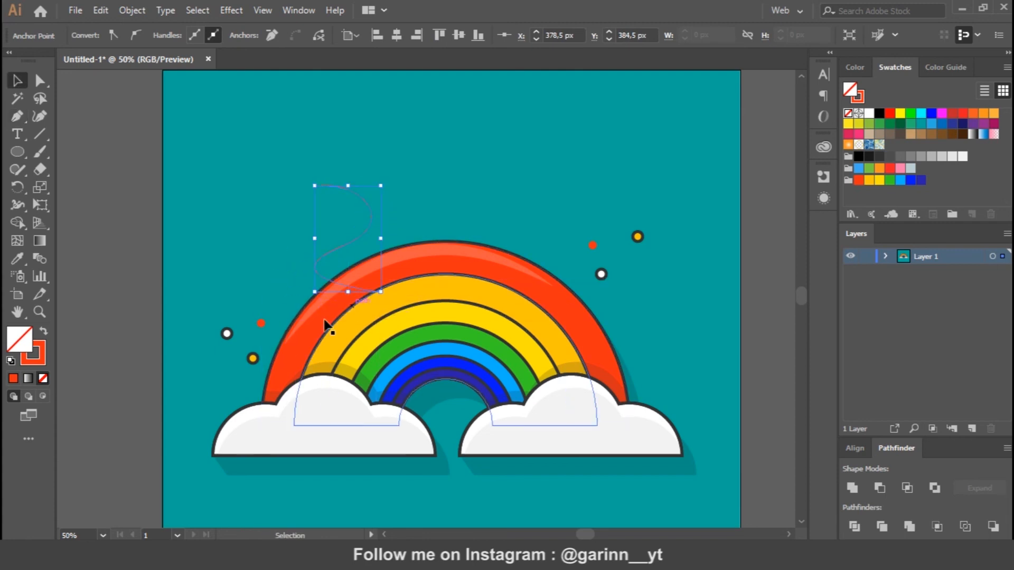
# Give the S-shaped curve the rainbow's dark indigo swatch as its stroke color and a 5 pt stroke weight.
pyautogui.click(40, 354)
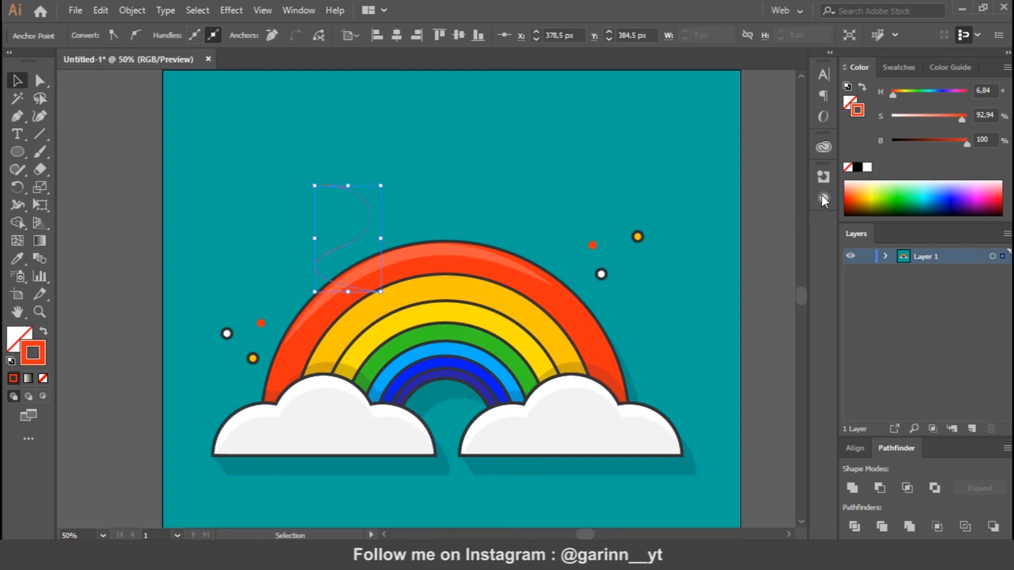
pyautogui.click(898, 67)
pyautogui.click(921, 180)
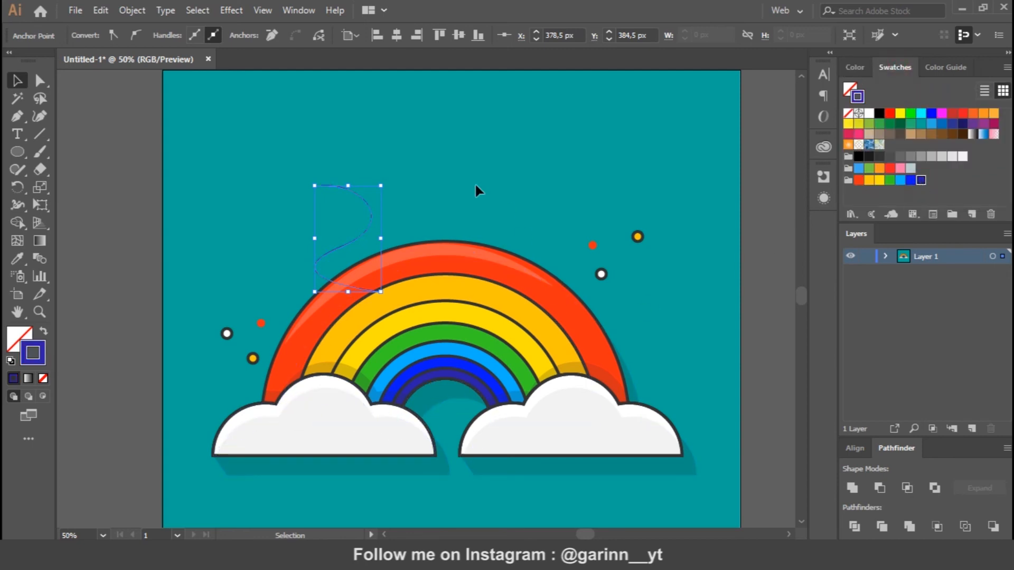
pyautogui.click(19, 338)
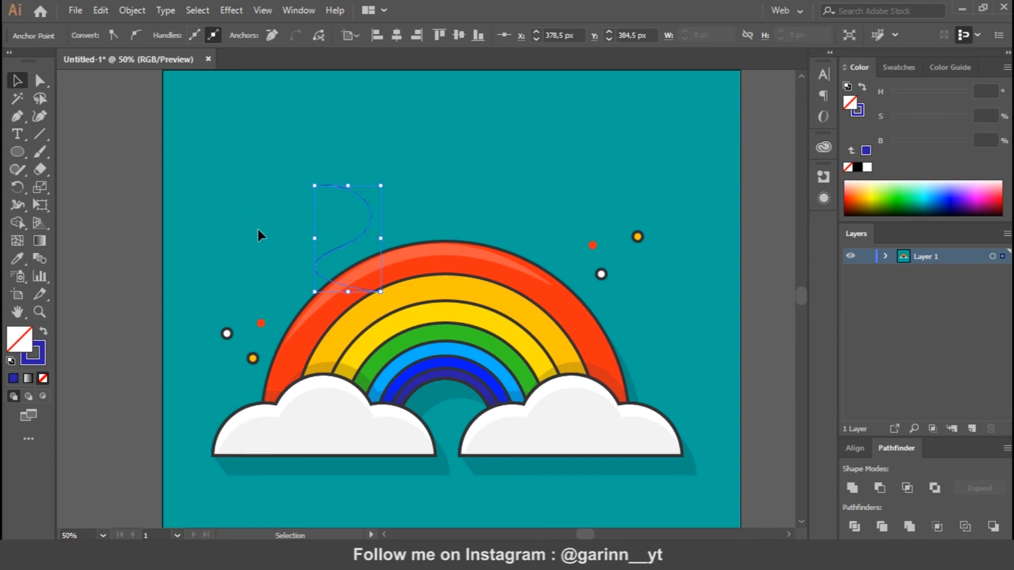
pyautogui.click(458, 143)
pyautogui.click(387, 221)
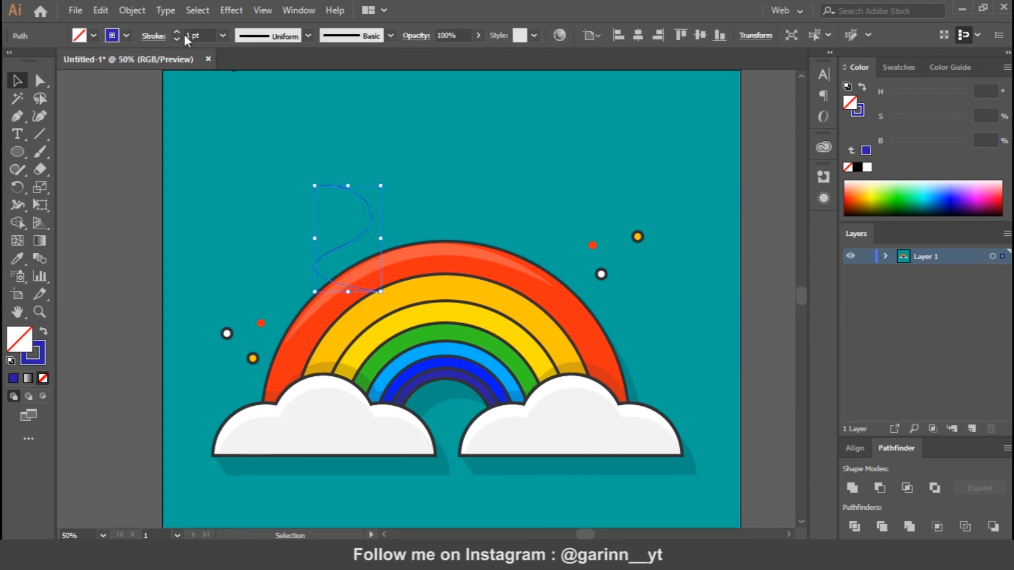
pyautogui.click(155, 38)
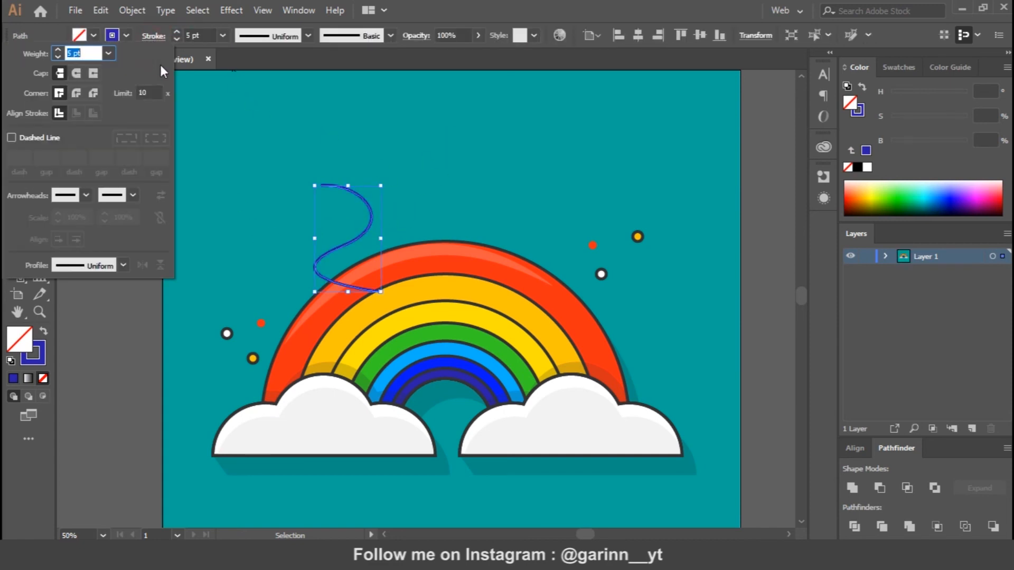
pyautogui.click(426, 222)
# Move the S-shaped curve down and left beside the red arch's left shoulder, and send it to the back.
pyautogui.moveTo(354, 240)
pyautogui.mouseDown()
pyautogui.moveTo(360, 284)
pyautogui.moveTo(320, 297)
pyautogui.moveTo(323, 267)
pyautogui.mouseUp()
pyautogui.rightClick(337, 264)
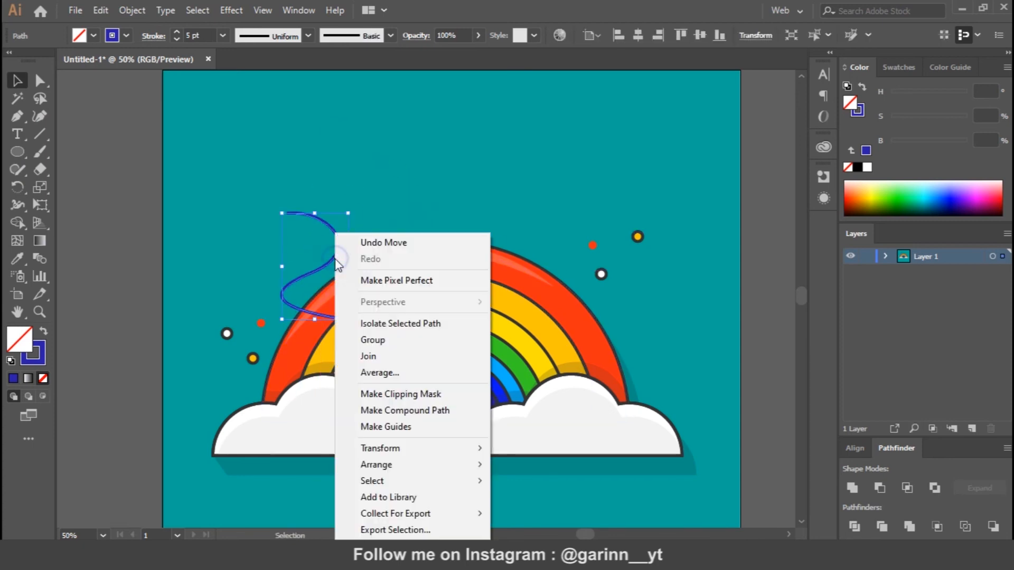
pyautogui.moveTo(422, 464)
pyautogui.click(520, 512)
# Paste a copy of the S-shaped curve in front and reflect it into a mirror image of the original.
pyautogui.hotkey('ctrl', 'c')
pyautogui.hotkey('ctrl', 'f')
pyautogui.rightClick(323, 265)
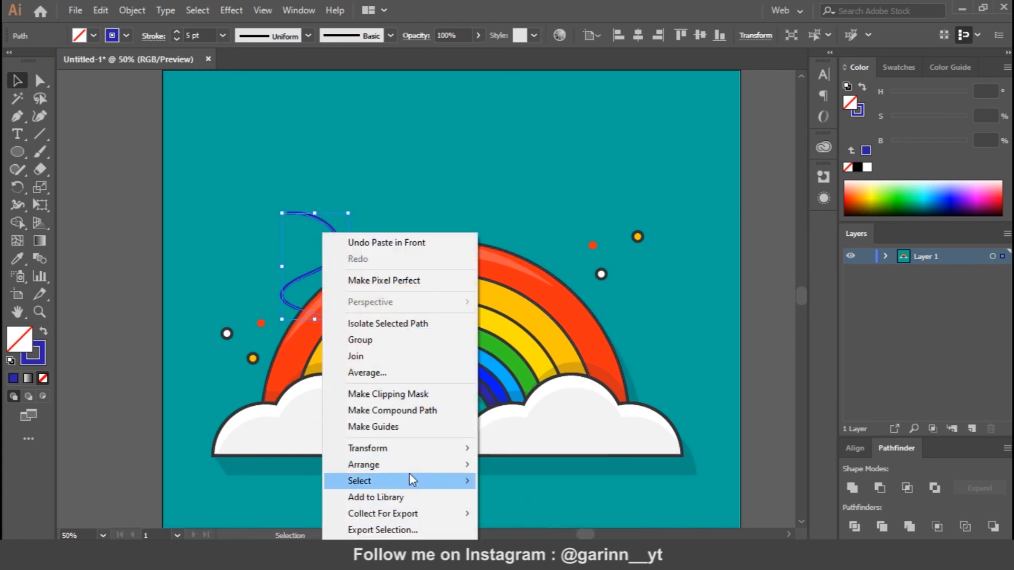
pyautogui.moveTo(422, 448)
pyautogui.click(536, 373)
pyautogui.click(535, 375)
# Move the mirrored curve to the rainbow's other side, rotate it clockwise, and place it beside the red arch's right shoulder.
pyautogui.moveTo(337, 277)
pyautogui.mouseDown()
pyautogui.moveTo(542, 266)
pyautogui.moveTo(540, 248)
pyautogui.mouseUp()
pyautogui.moveTo(581, 211)
pyautogui.mouseDown()
pyautogui.moveTo(623, 192)
pyautogui.moveTo(596, 232)
pyautogui.mouseUp()
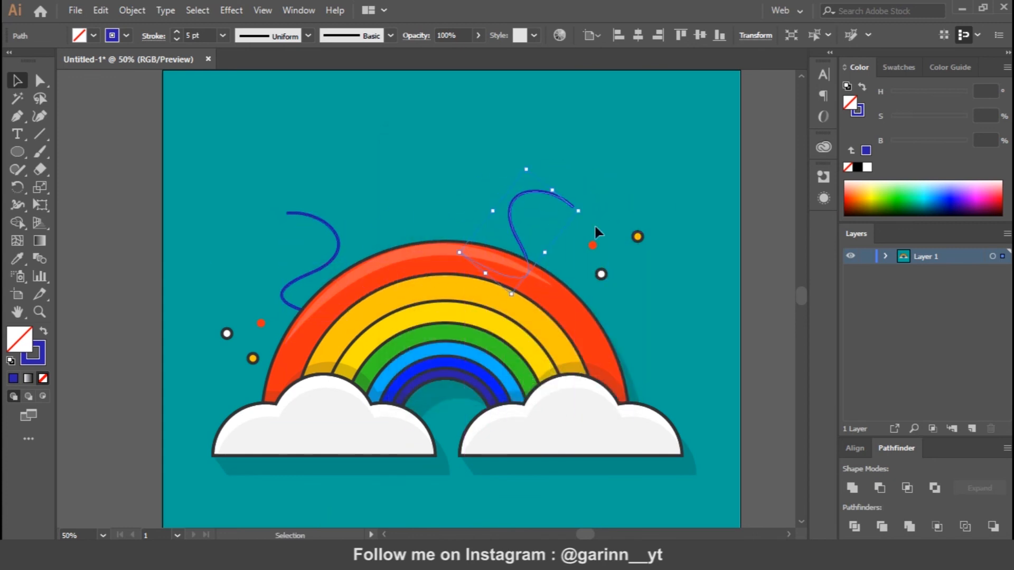
pyautogui.moveTo(520, 251)
pyautogui.mouseDown()
pyautogui.moveTo(613, 296)
pyautogui.moveTo(634, 326)
pyautogui.mouseUp()
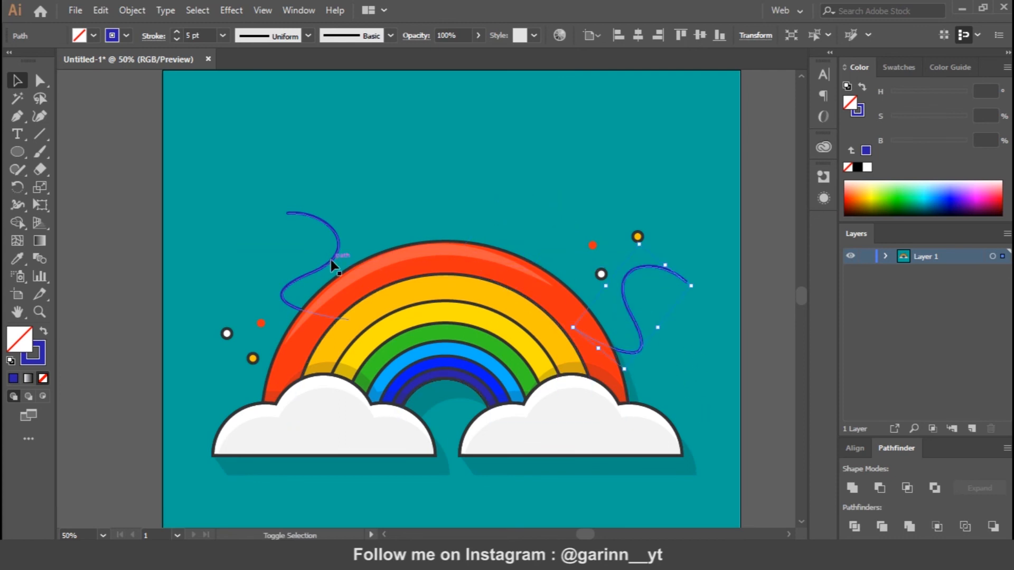
# Set the opacity of both S-shaped curves to 50%.
pyautogui.keyDown('shift'); pyautogui.click(342, 242); pyautogui.keyUp('shift')
pyautogui.write('50')
pyautogui.press('Return')
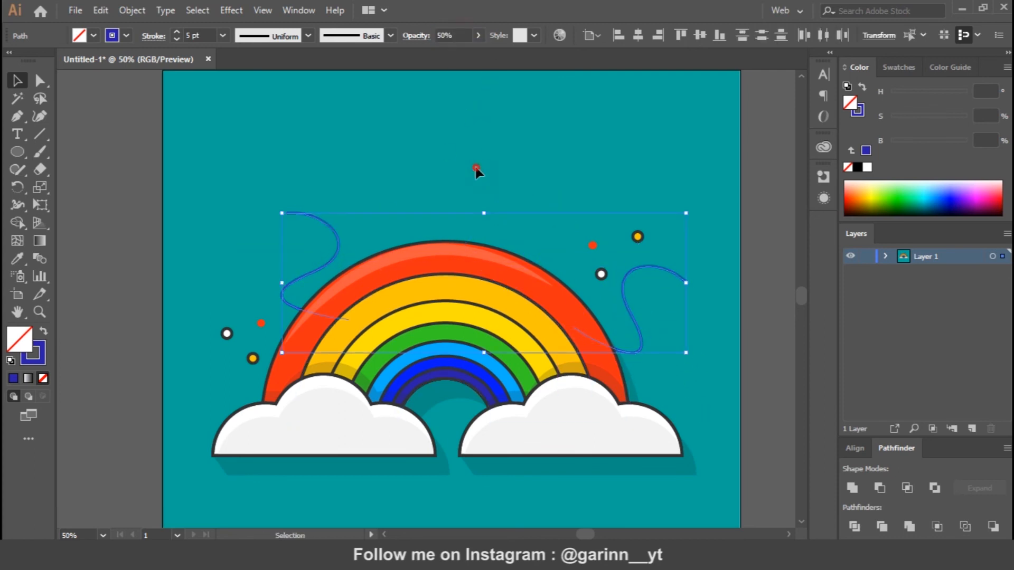
pyautogui.click(723, 331)
pyautogui.hotkey('ctrl', '-')
pyautogui.hotkey('ctrl', '-')
pyautogui.hotkey('ctrl', '+')
pyautogui.hotkey('ctrl', '+')
# Try the rainbow's orange-yellow swatch as the stroke color of the curve beside the right shoulder.
pyautogui.click(629, 306)
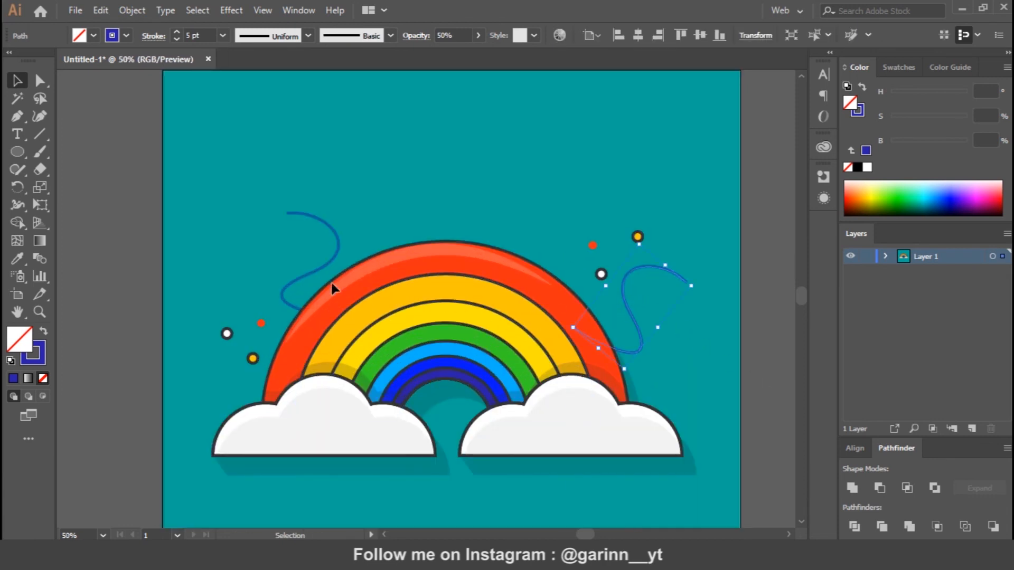
pyautogui.click(898, 67)
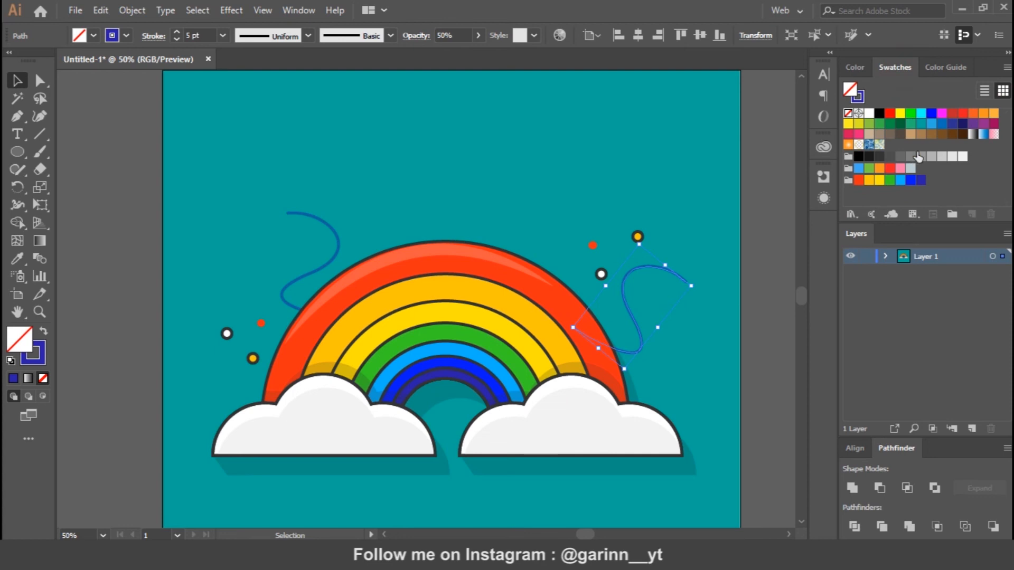
pyautogui.click(869, 180)
pyautogui.hotkey('ctrl', 'z')
pyautogui.click(42, 362)
pyautogui.click(898, 67)
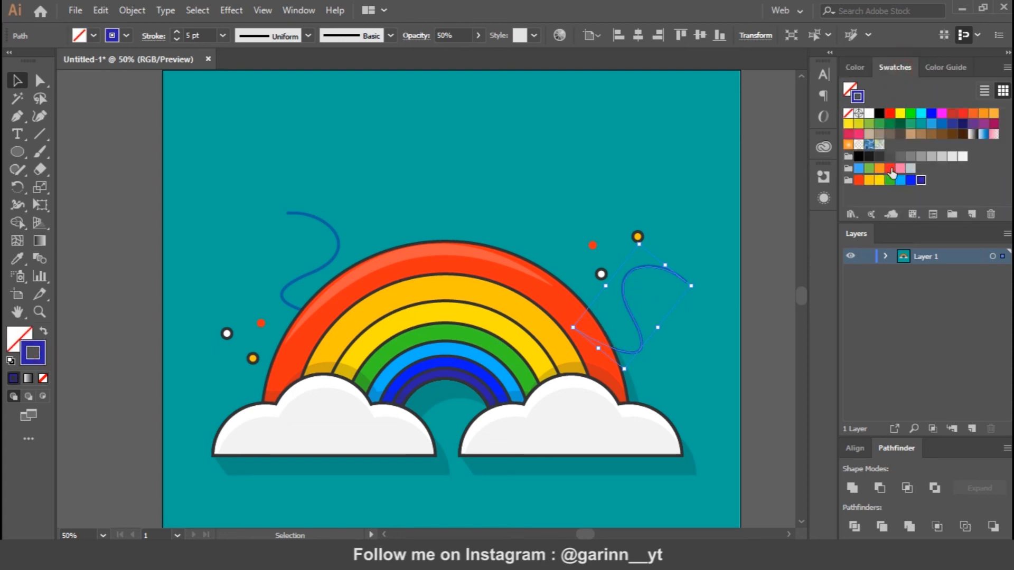
pyautogui.click(869, 181)
pyautogui.click(792, 376)
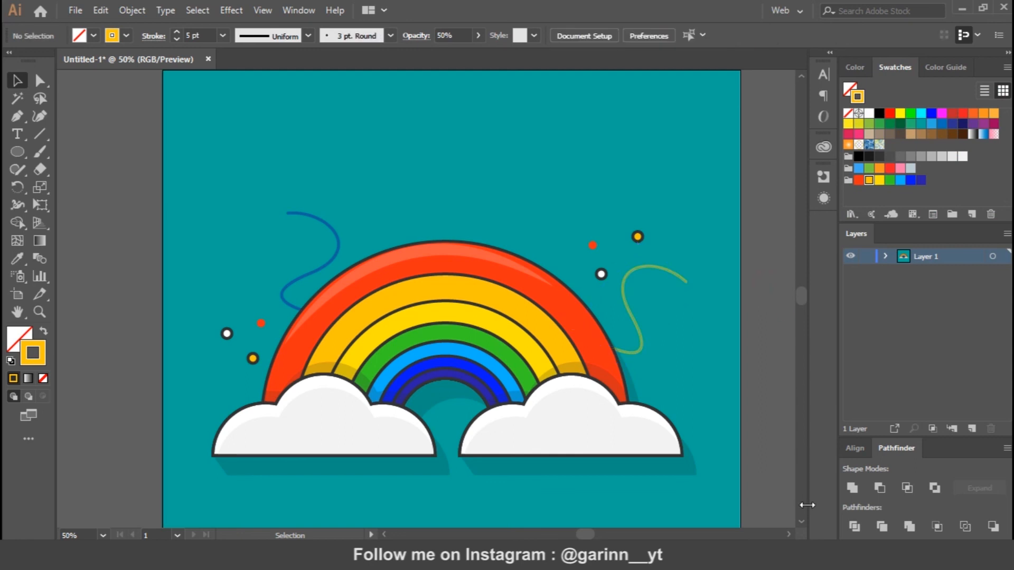
# Try the rainbow's light blue swatch as the stroke color of the curve beside the right shoulder.
pyautogui.click(637, 326)
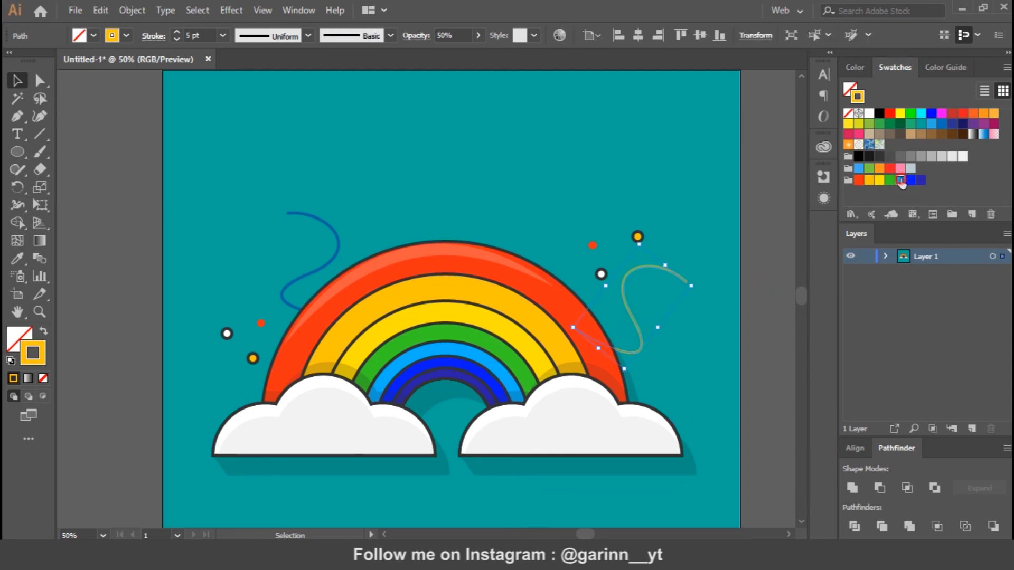
pyautogui.click(900, 180)
pyautogui.scroll(-5, 804, 332)
pyautogui.scroll(15, 804, 325)
pyautogui.hotkey('ctrl', '+')
pyautogui.click(717, 317)
pyautogui.moveTo(563, 305); pyautogui.dragTo(742, 264)
# Change the stroke color of both S-shaped curves to white.
pyautogui.click(638, 276)
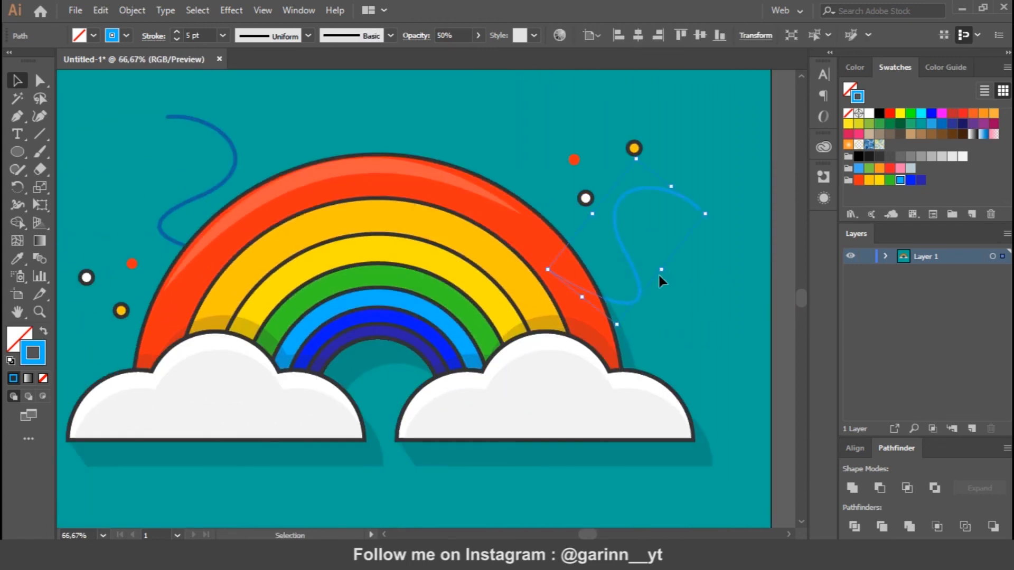
pyautogui.click(870, 114)
pyautogui.click(730, 268)
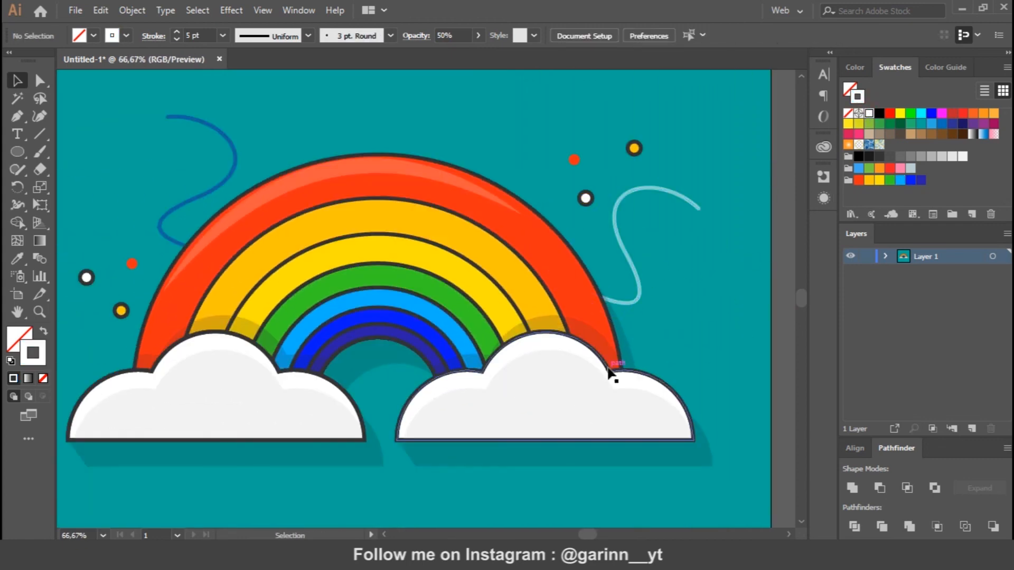
pyautogui.click(235, 162)
pyautogui.click(867, 114)
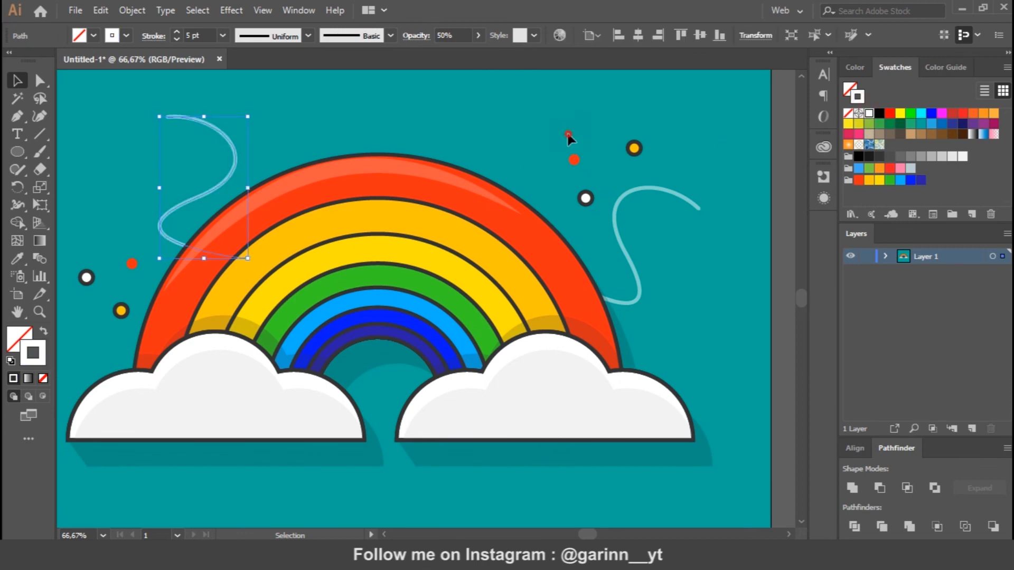
pyautogui.click(718, 365)
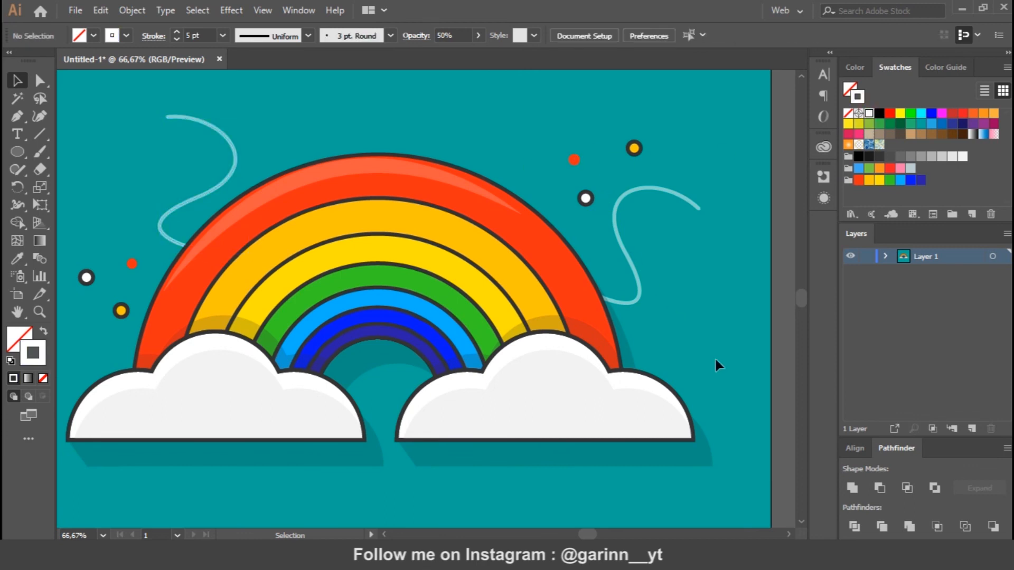
# Duplicate the red dot near the right shoulder to the space beside the left curve, and fill the copy with dark gray.
pyautogui.click(574, 160)
pyautogui.moveTo(575, 160); pyautogui.dragTo(281, 130)
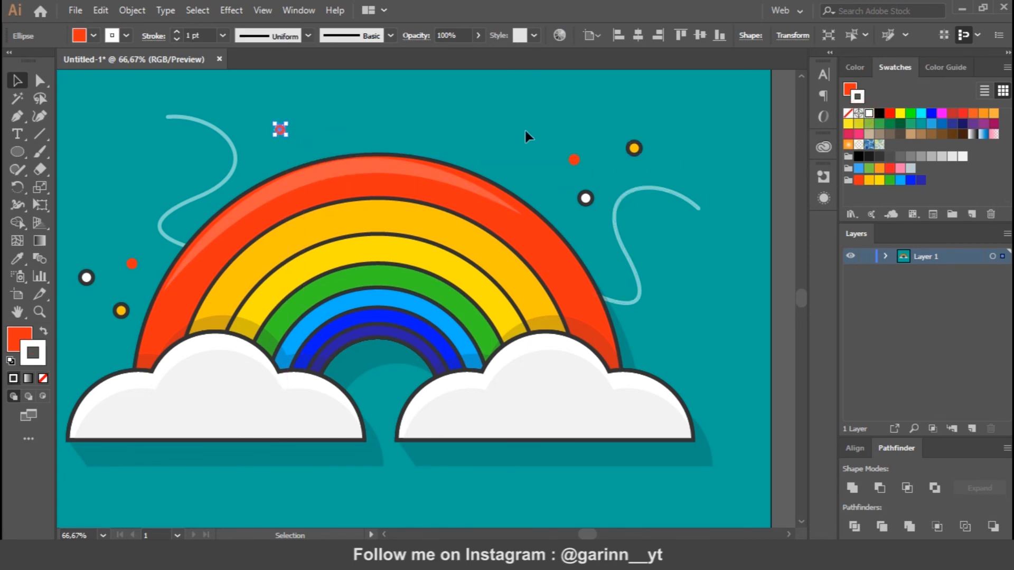
pyautogui.click(19, 339)
pyautogui.click(896, 74)
pyautogui.click(869, 113)
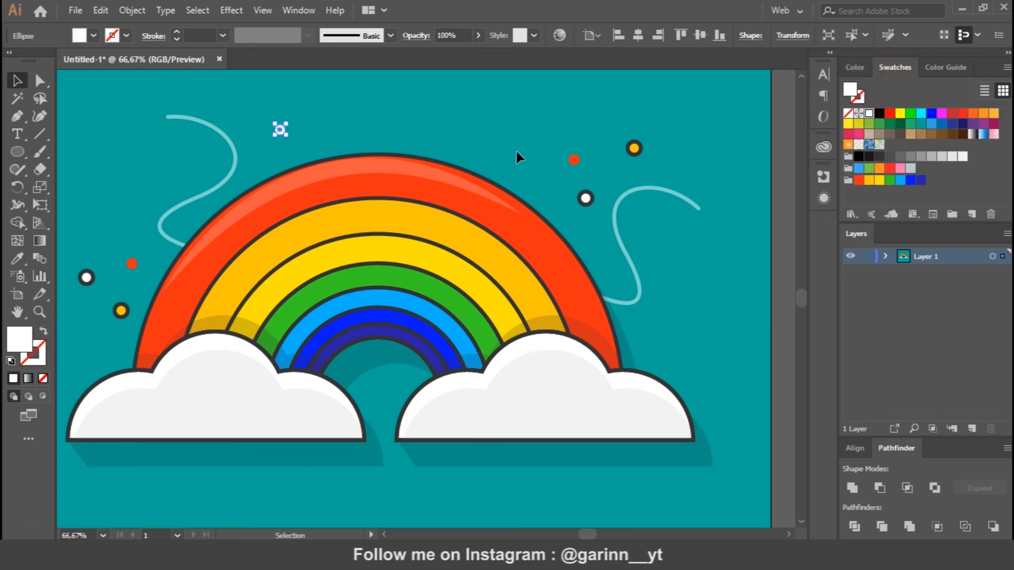
pyautogui.click(518, 157)
pyautogui.click(280, 129)
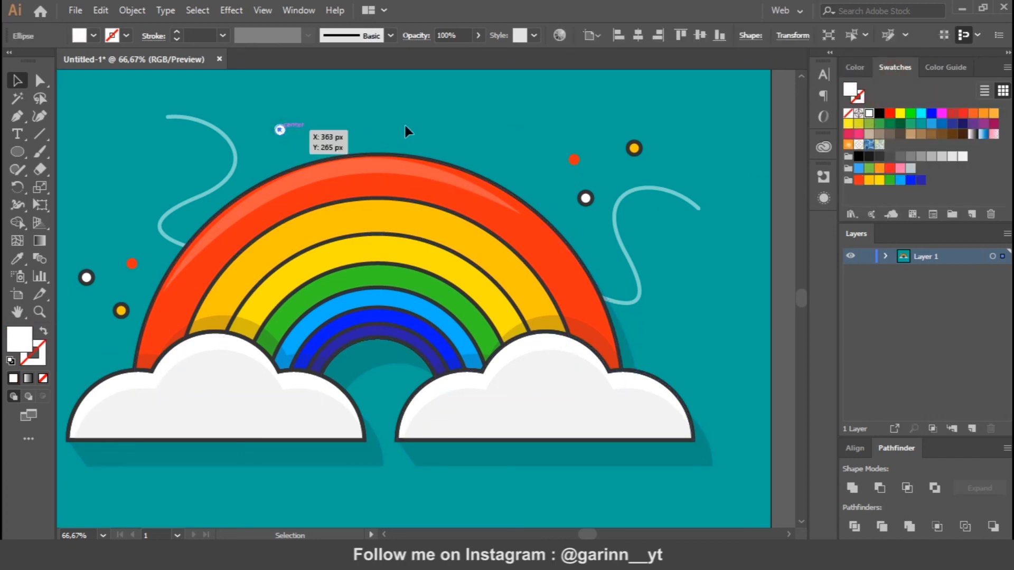
pyautogui.click(879, 157)
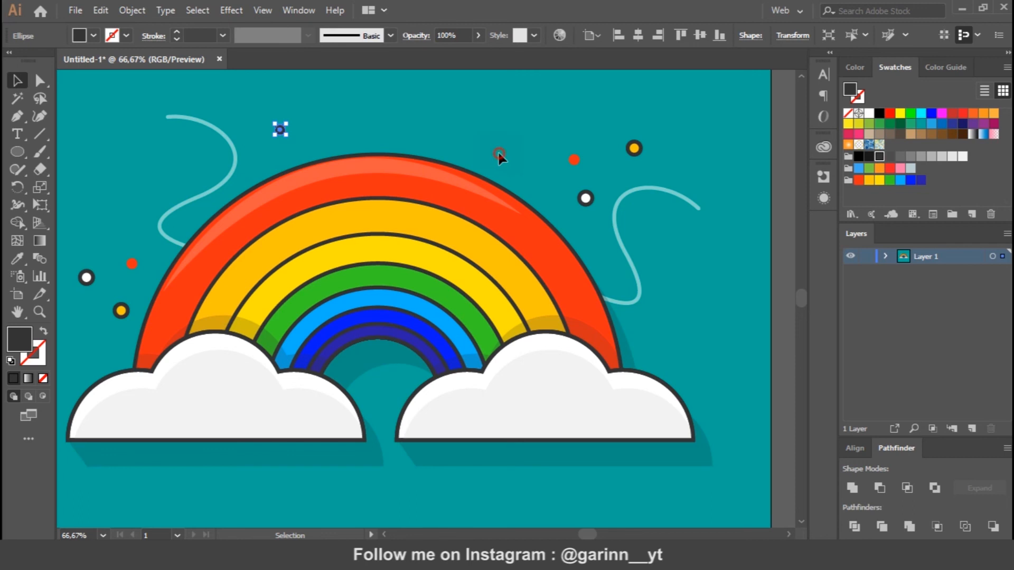
pyautogui.click(576, 227)
# Duplicate the dark gray dot to just below the curve beside the rainbow's right shoulder.
pyautogui.moveTo(281, 132); pyautogui.dragTo(669, 310)
pyautogui.click(705, 366)
pyautogui.moveTo(692, 397); pyautogui.dragTo(692, 397)
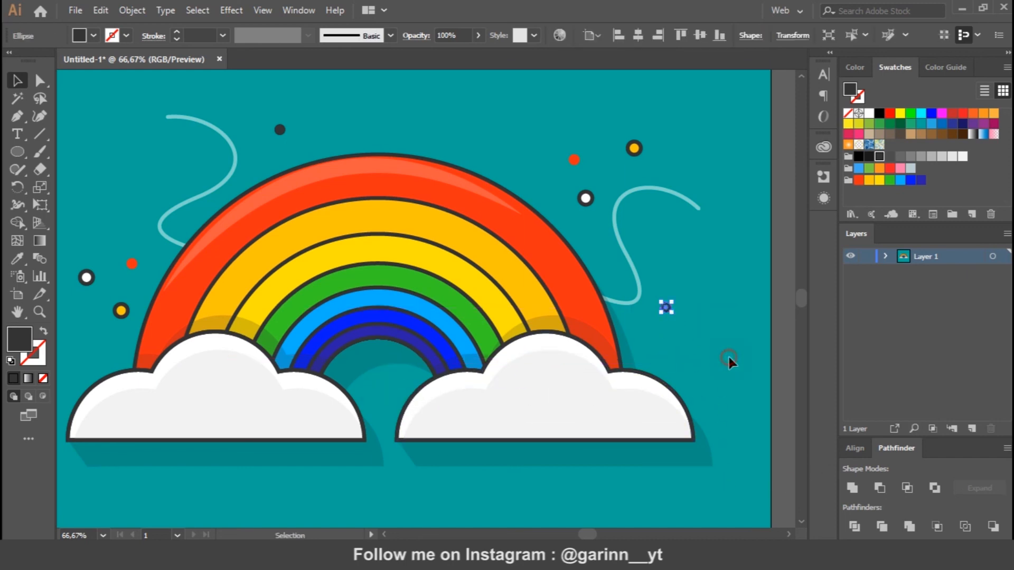
pyautogui.click(729, 357)
pyautogui.hotkey('ctrl', '0')
pyautogui.hotkey('ctrl', '=')
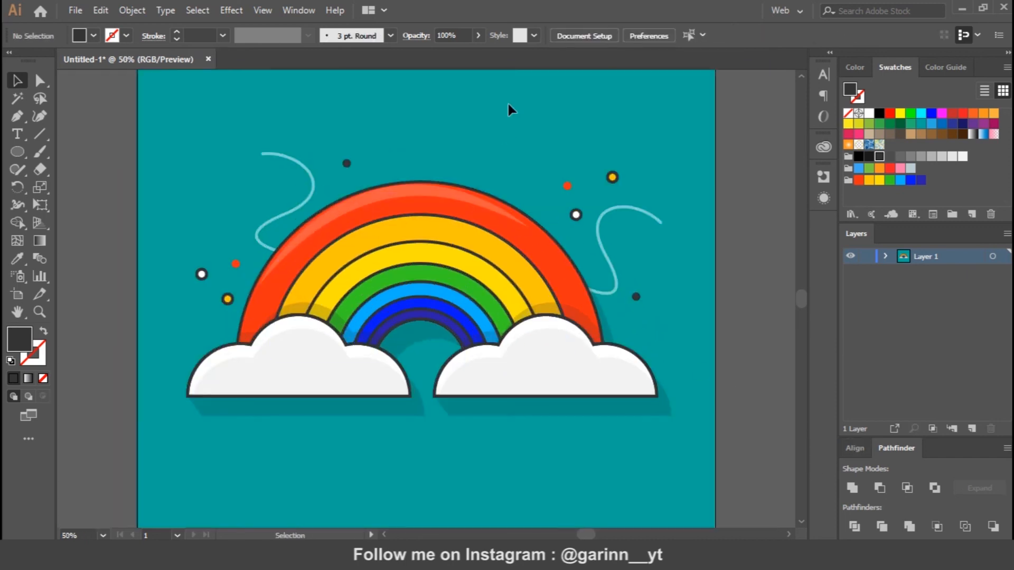
pyautogui.hotkey('ctrl', '0')
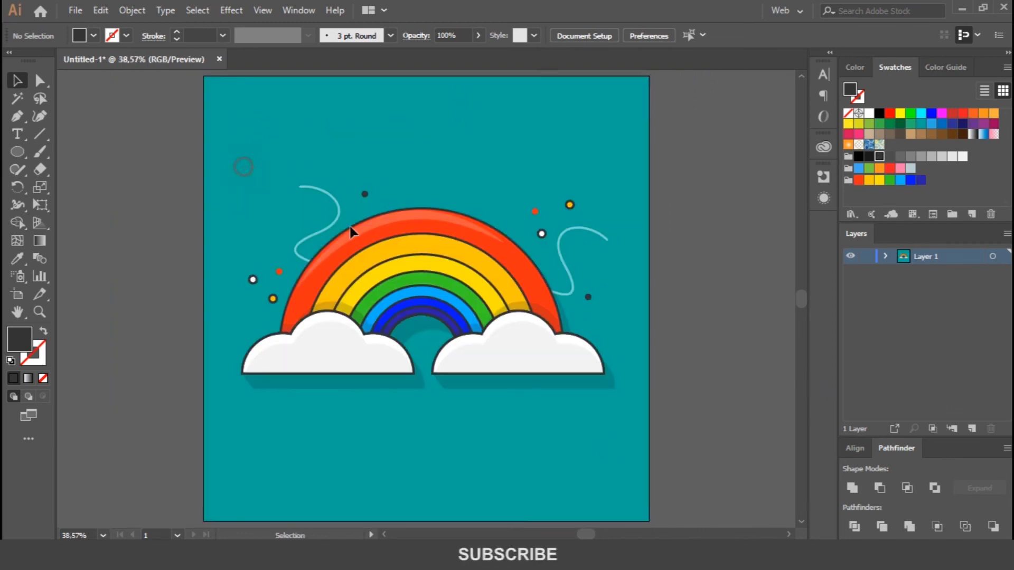
# Group the whole illustration and center it horizontally and vertically on the artboard.
pyautogui.hotkey('ctrl', 'a')
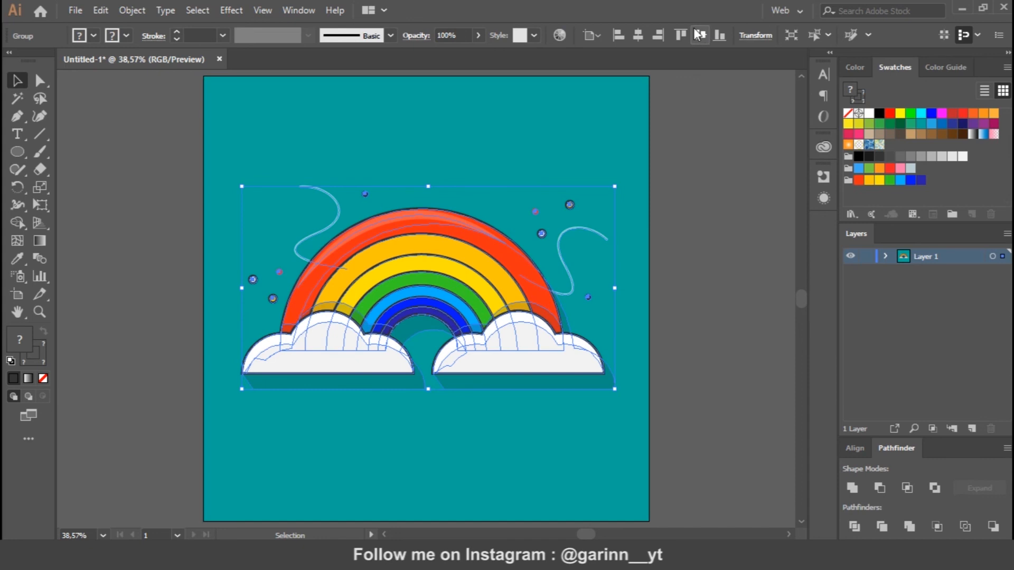
pyautogui.click(639, 36)
pyautogui.click(702, 36)
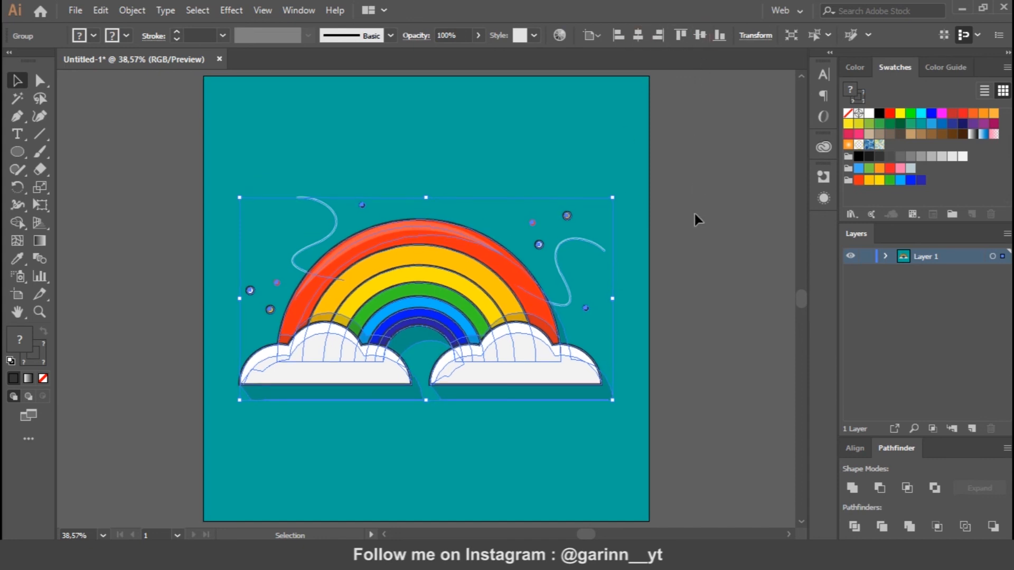
pyautogui.click(710, 338)
pyautogui.click(426, 290)
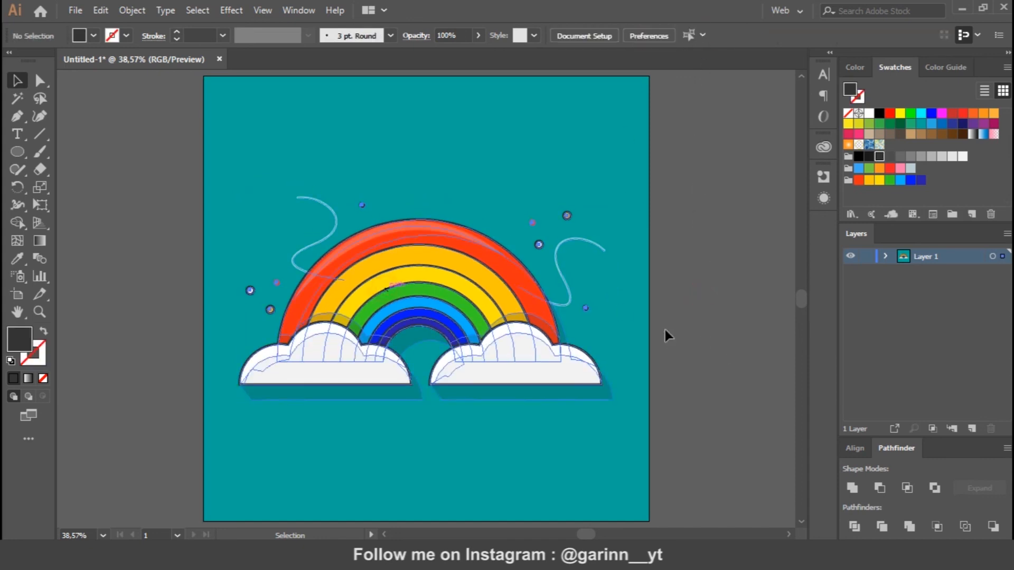
pyautogui.click(691, 341)
pyautogui.hotkey('ctrl', '-')
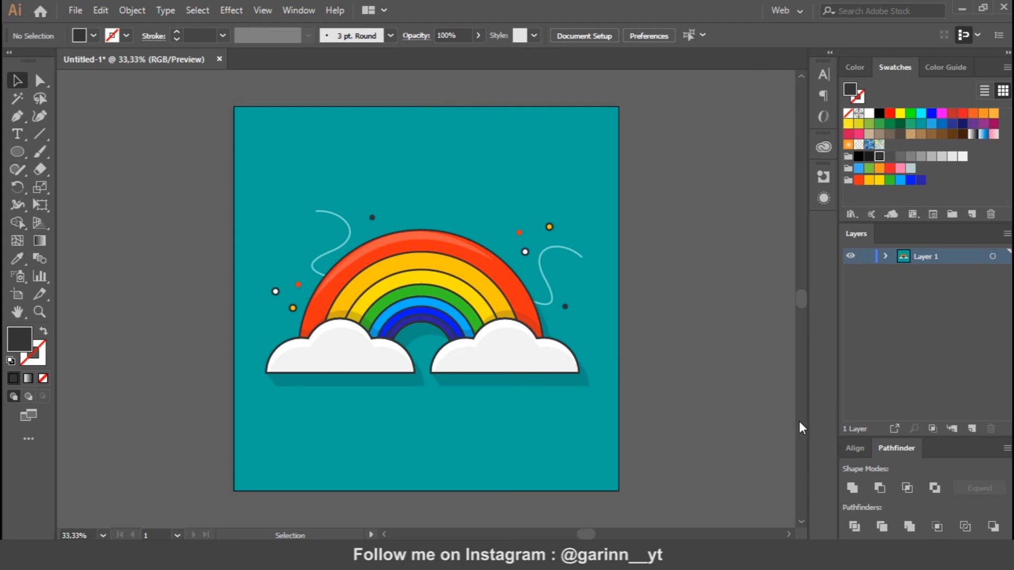
# Ungroup the illustration, and move and rotate the right white curve so it rises from higher on the red arch's right shoulder.
pyautogui.click(547, 288)
pyautogui.rightClick(548, 288)
pyautogui.click(510, 192)
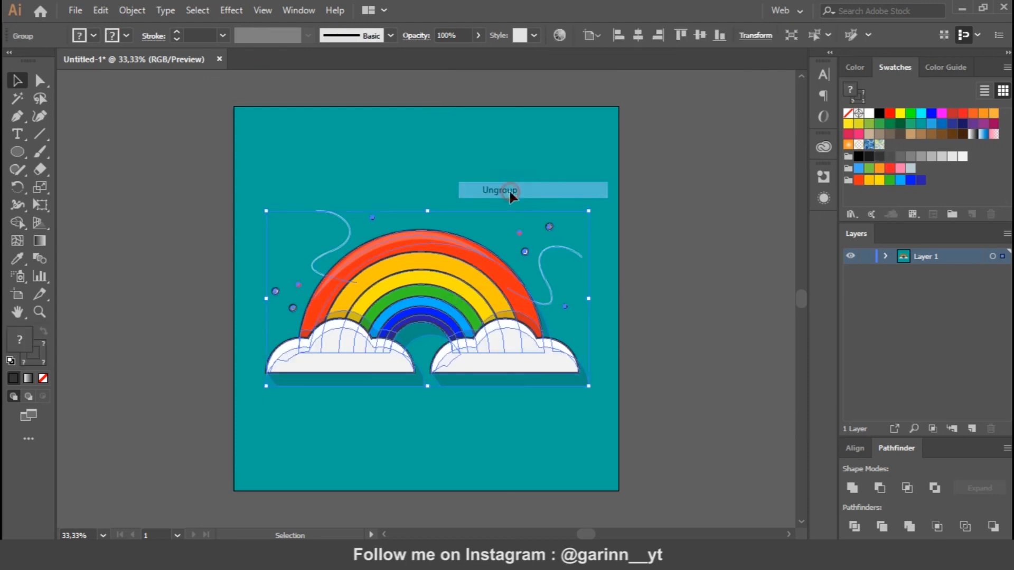
pyautogui.click(602, 242)
pyautogui.moveTo(513, 267)
pyautogui.mouseDown()
pyautogui.moveTo(491, 257)
pyautogui.moveTo(503, 231)
pyautogui.mouseUp()
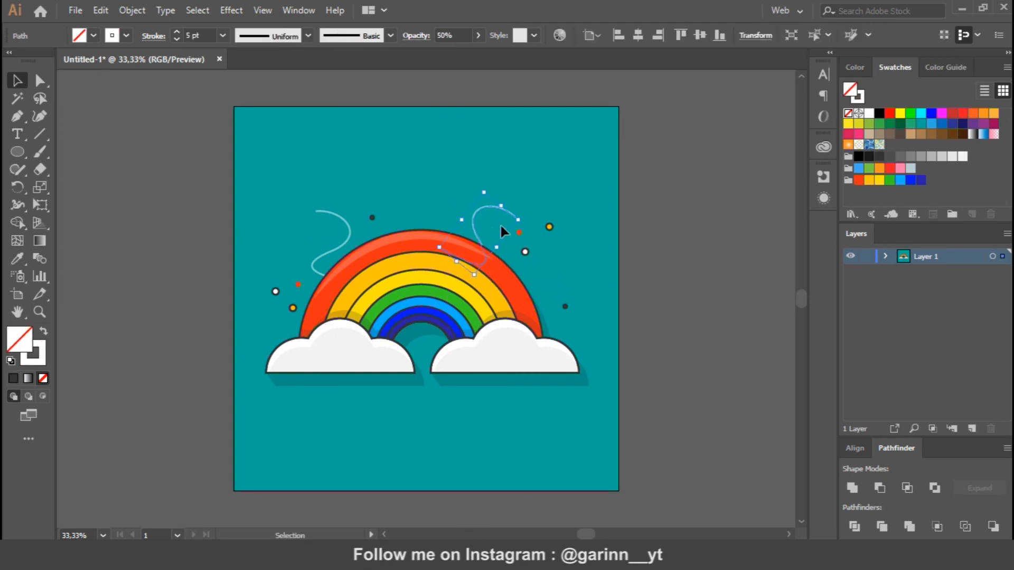
pyautogui.moveTo(499, 192)
pyautogui.mouseDown()
pyautogui.moveTo(497, 183)
pyautogui.moveTo(506, 219)
pyautogui.mouseUp()
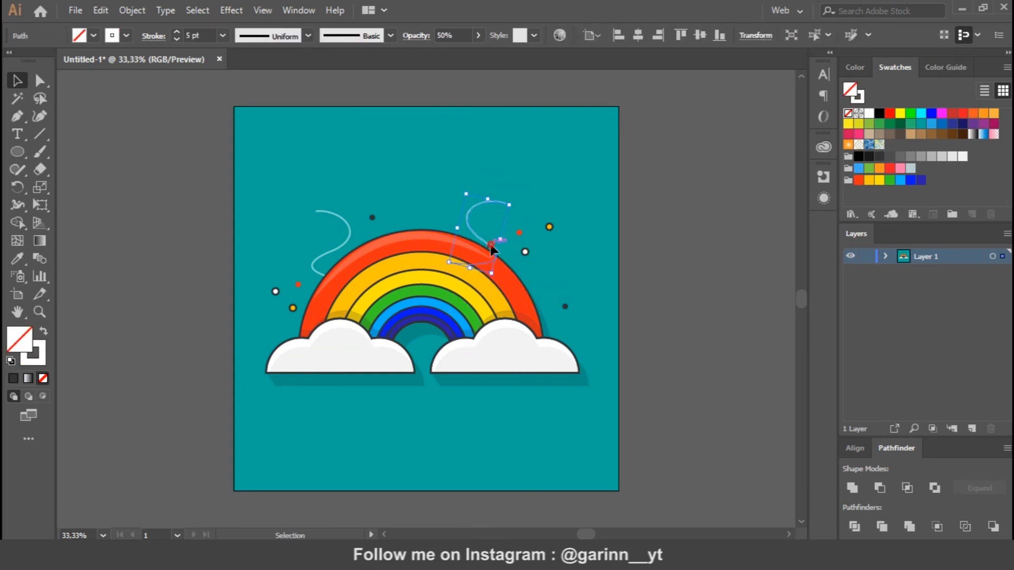
pyautogui.click(530, 259)
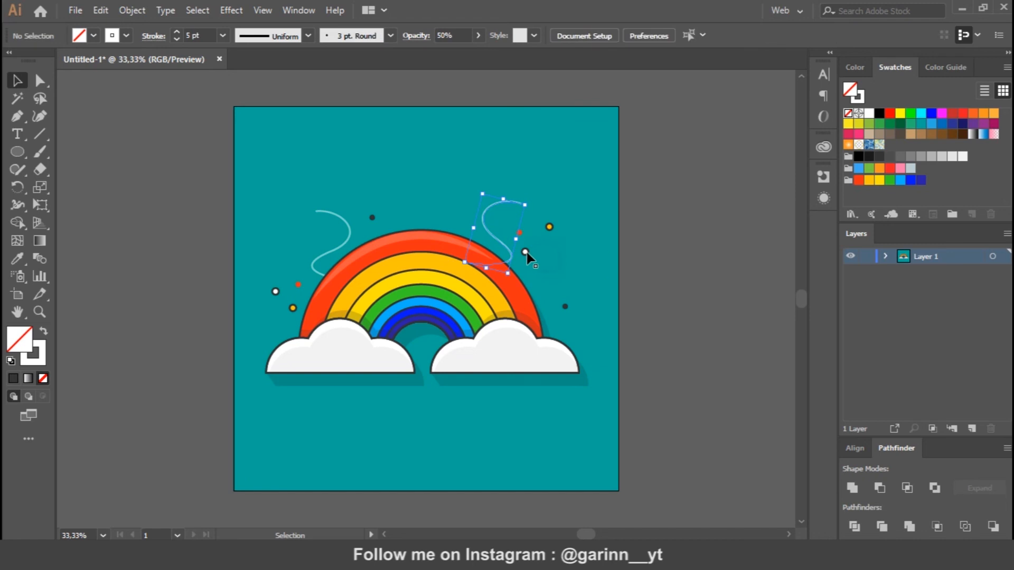
# Select the red, white and yellow dots near the right shoulder, rotate them slightly clockwise, and shift them down and right.
pyautogui.click(525, 252)
pyautogui.keyDown('shift'); pyautogui.click(549, 227); pyautogui.keyUp('shift')
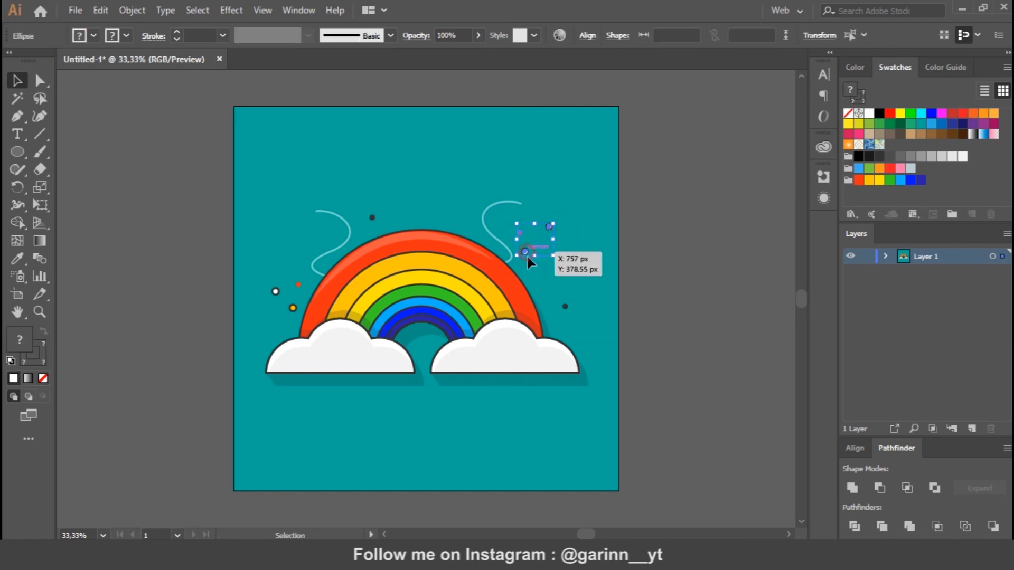
pyautogui.moveTo(588, 245); pyautogui.dragTo(587, 246)
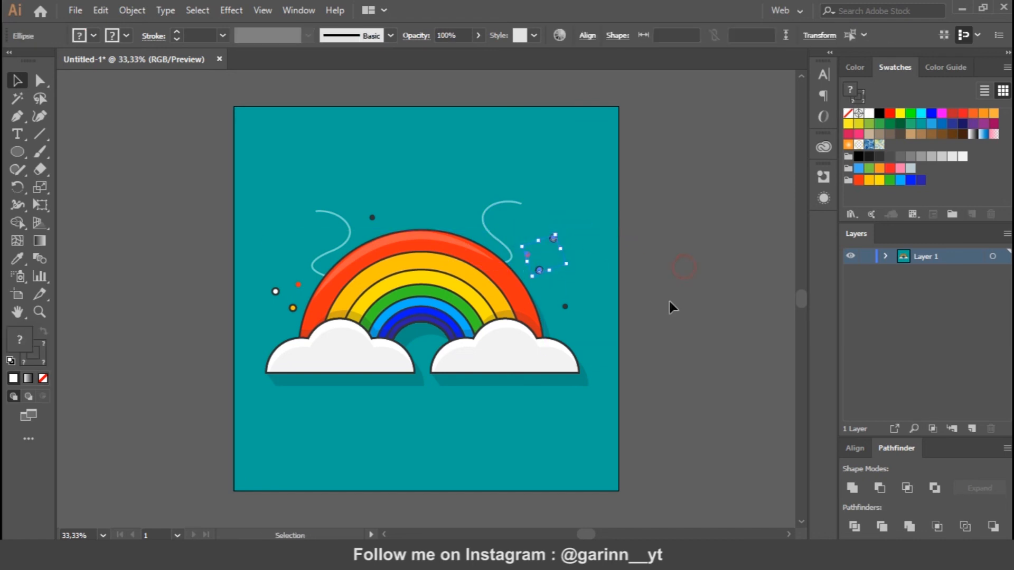
pyautogui.click(671, 375)
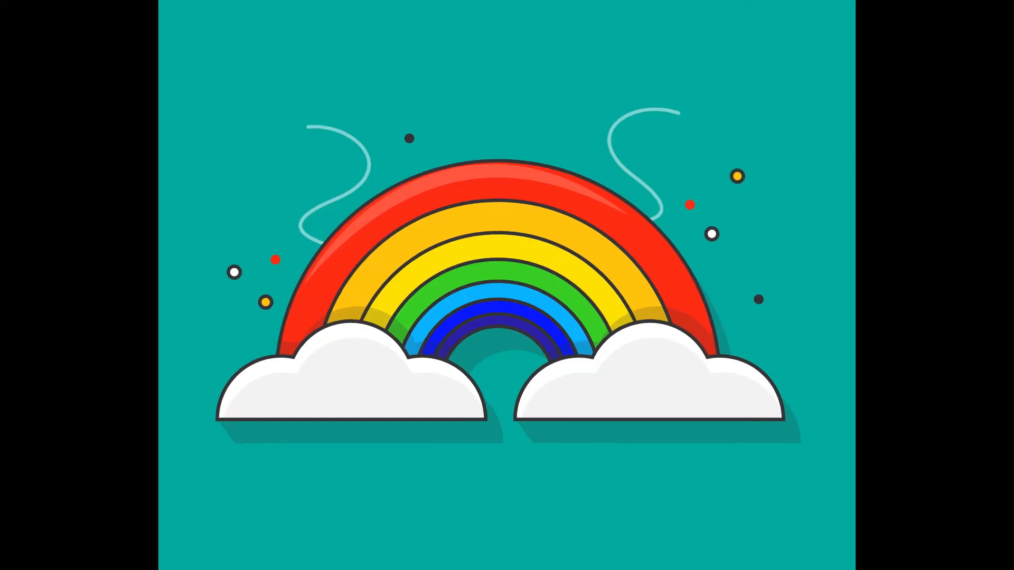